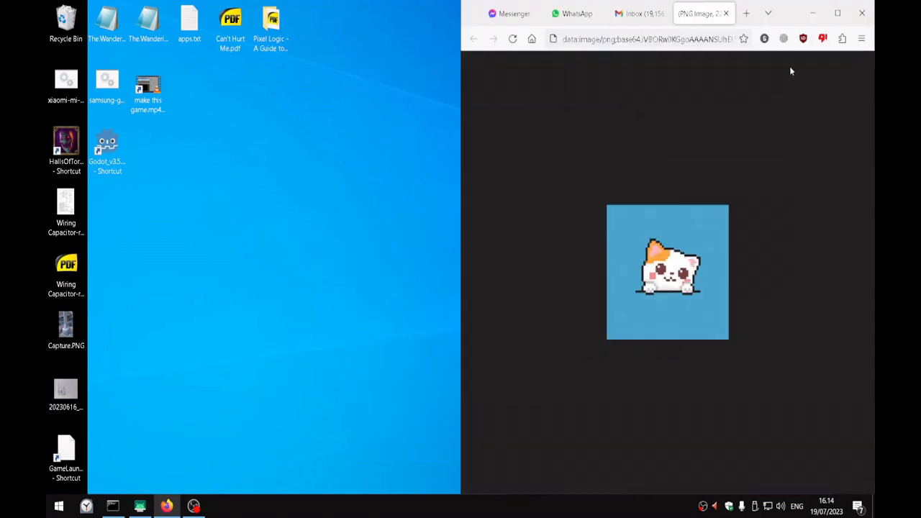
Snap the browser window with the pixel-art cat to the right half of the screen and the GIMP window to the left half
click(794, 20)
drag(794, 19, 739, 58)
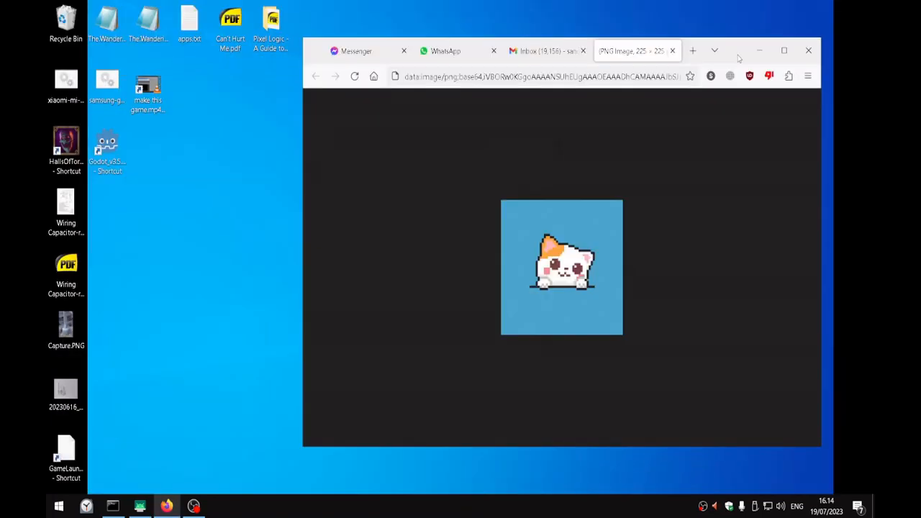
key(super+Right)
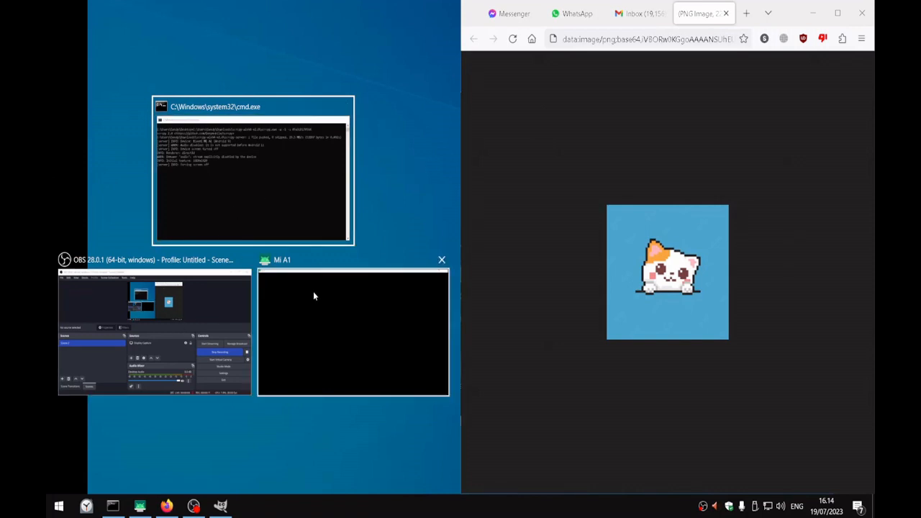
click(604, 165)
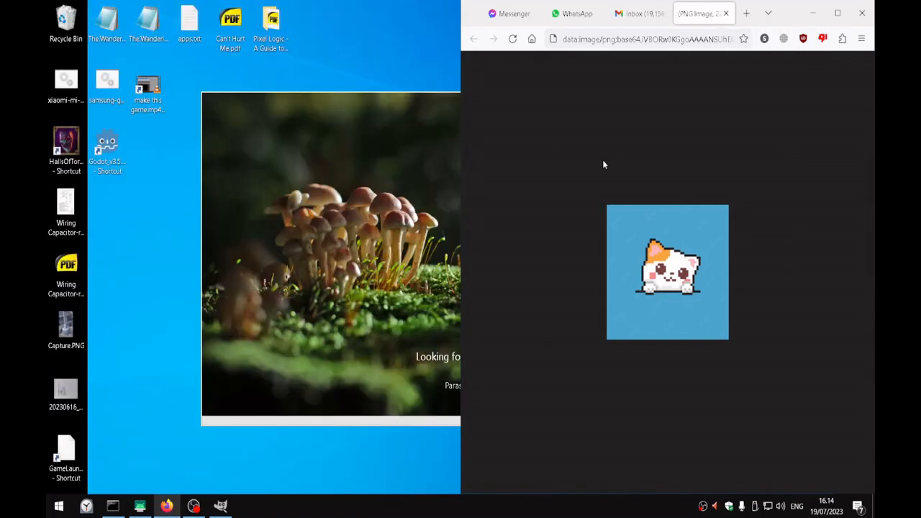
click(435, 97)
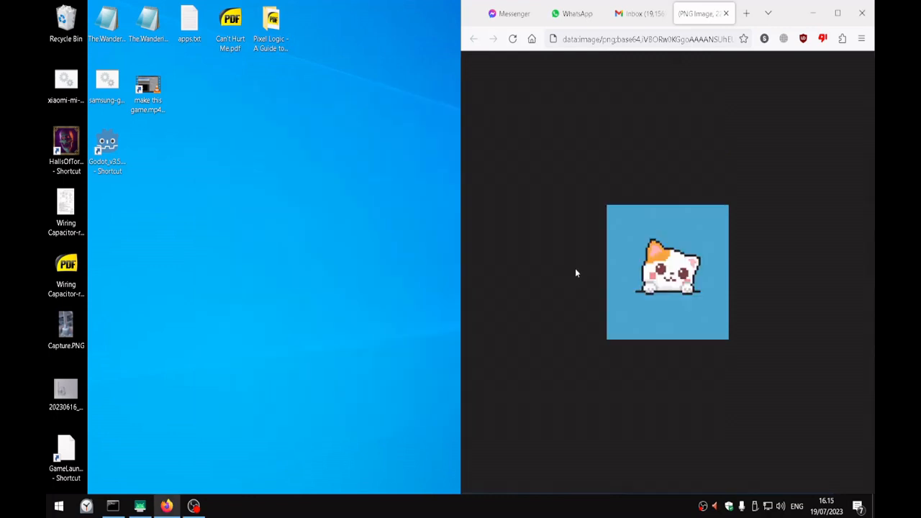
drag(525, 124, 326, 76)
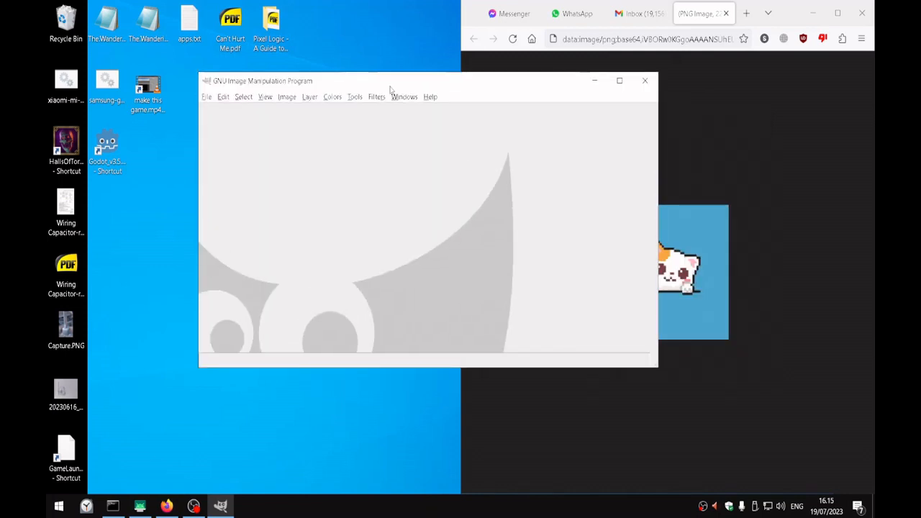
key(super+Left)
Create a new image 64 px wide and 64 px high
click(54, 25)
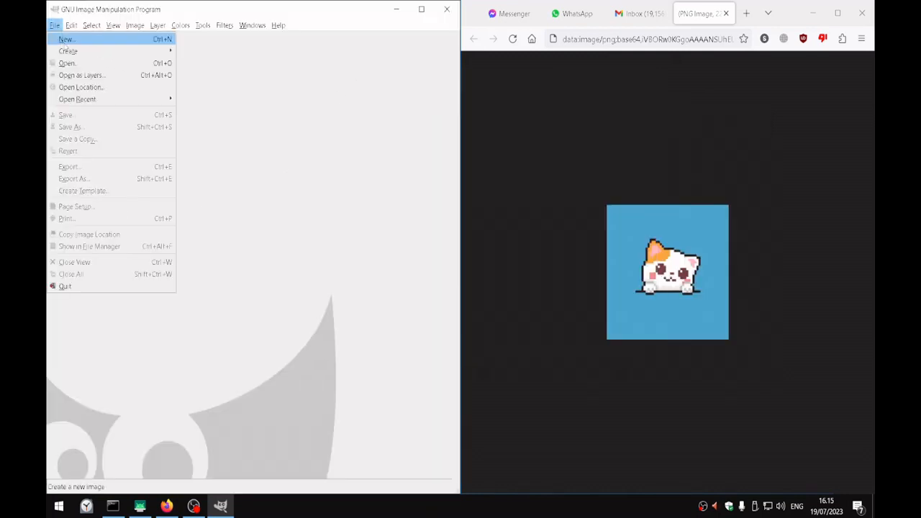
click(63, 37)
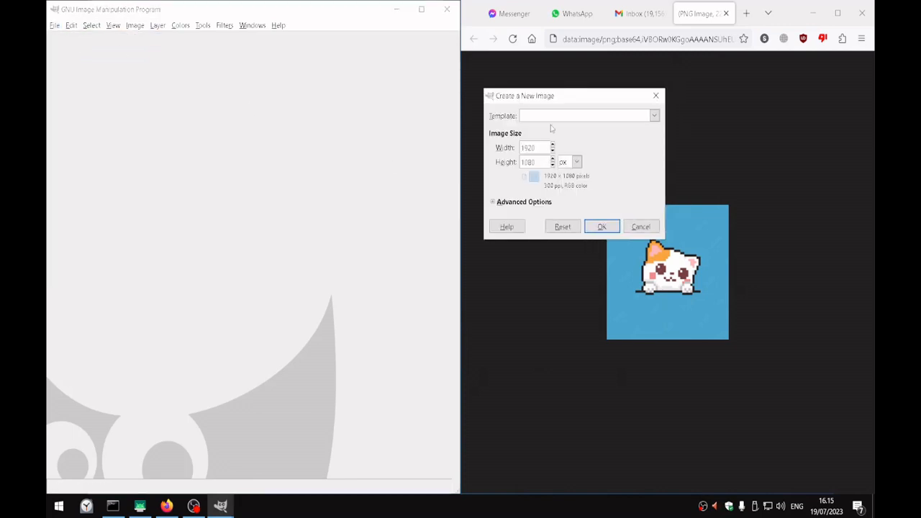
double_click(236, 139)
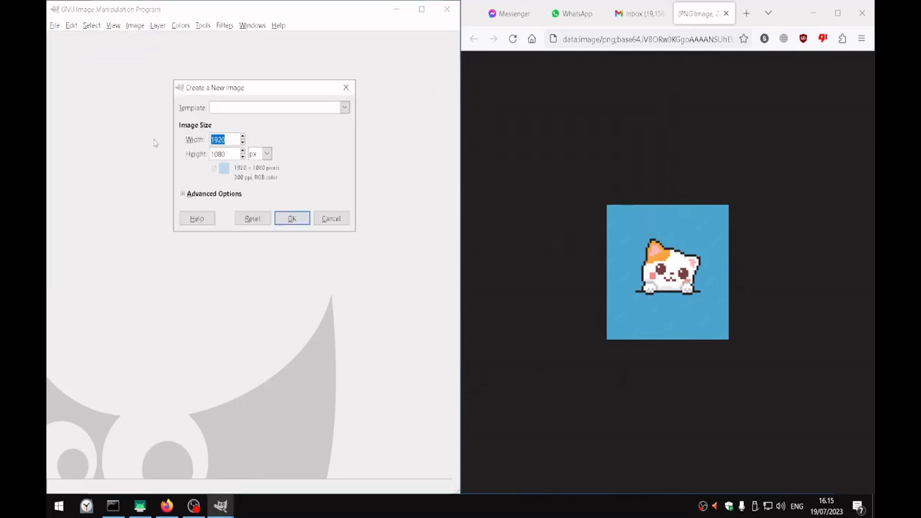
text(64)
key(Tab)
text(64)
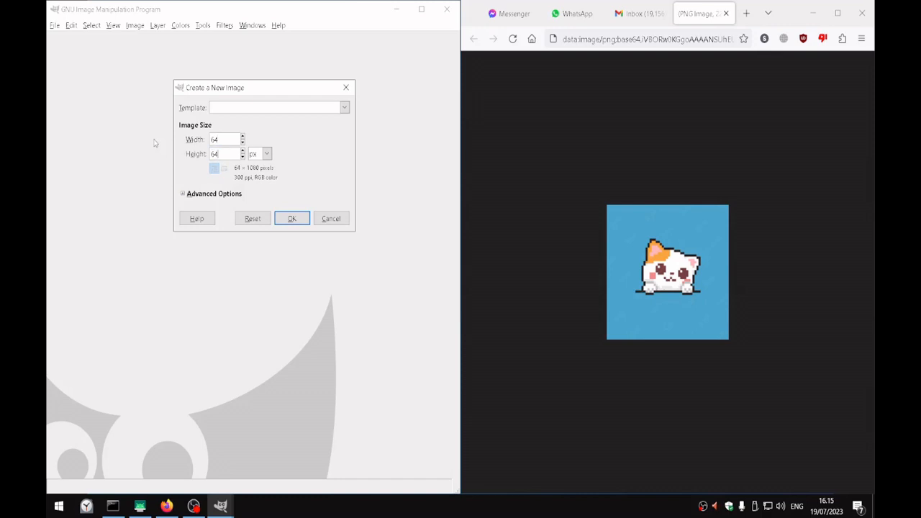
click(285, 223)
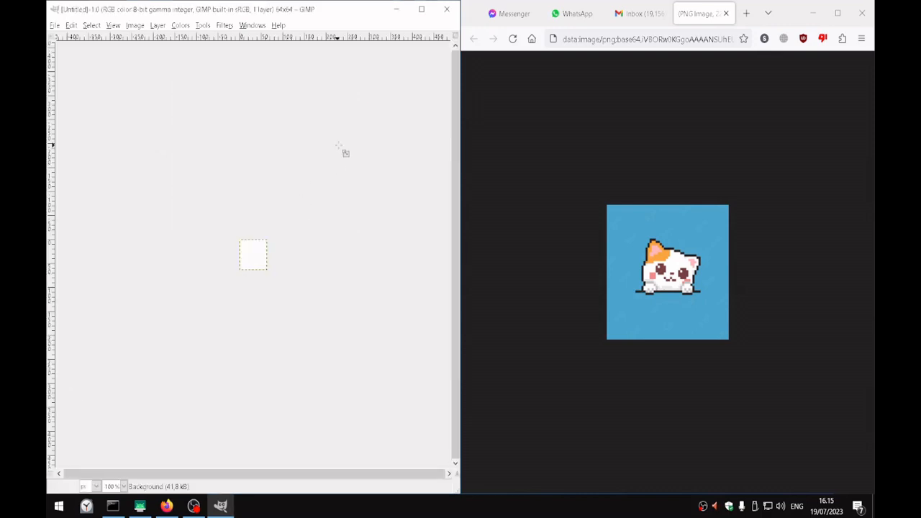
Show the Toolbox with its tool options and place it over the left edge of the image window
scroll(264, 252, up, 4)
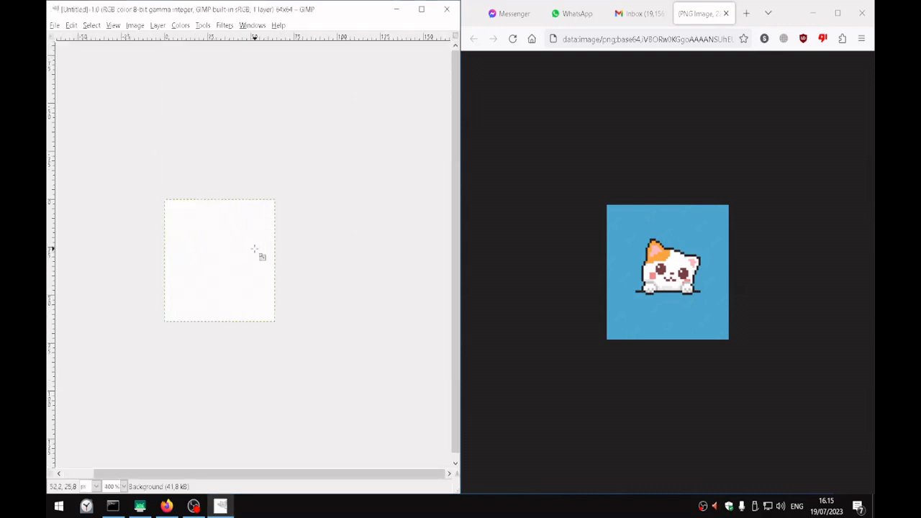
drag(252, 246, 312, 226)
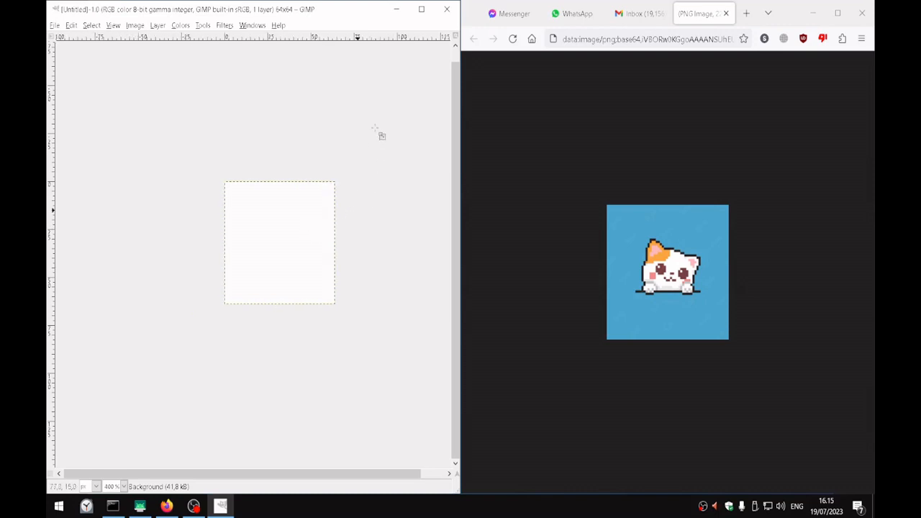
click(206, 26)
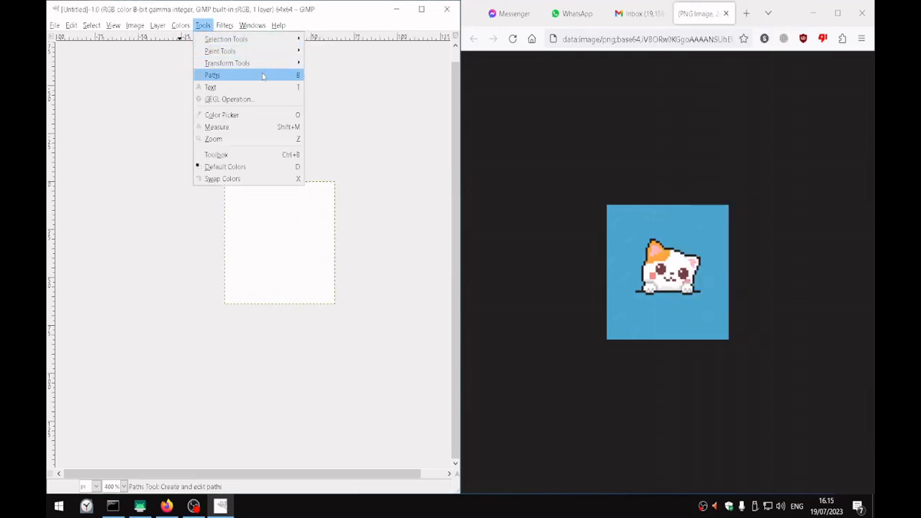
mouse_move(254, 27)
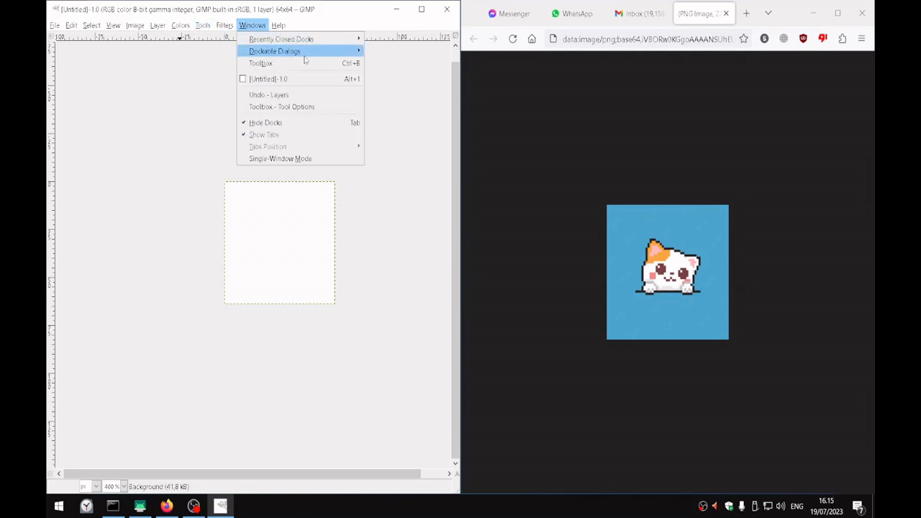
click(260, 64)
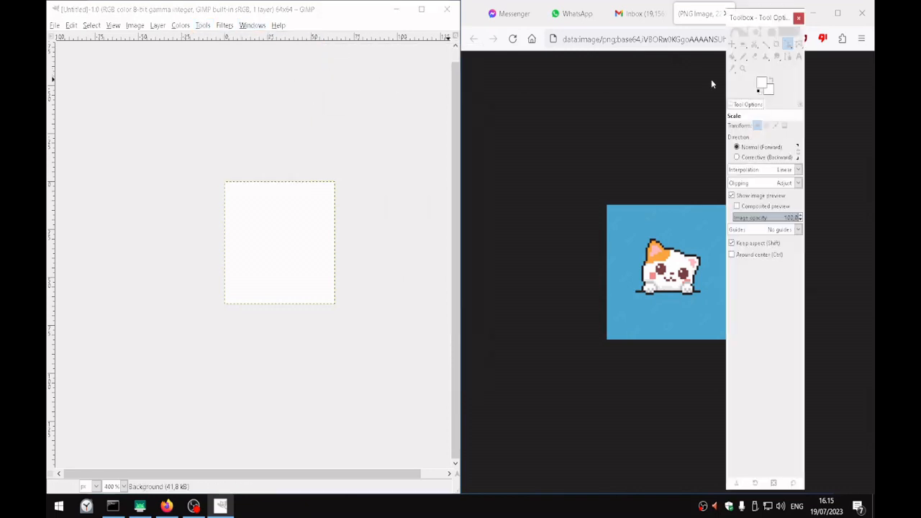
drag(752, 27, 71, 27)
Show the Layers dialog and place its dock over the right edge of the image window
click(261, 27)
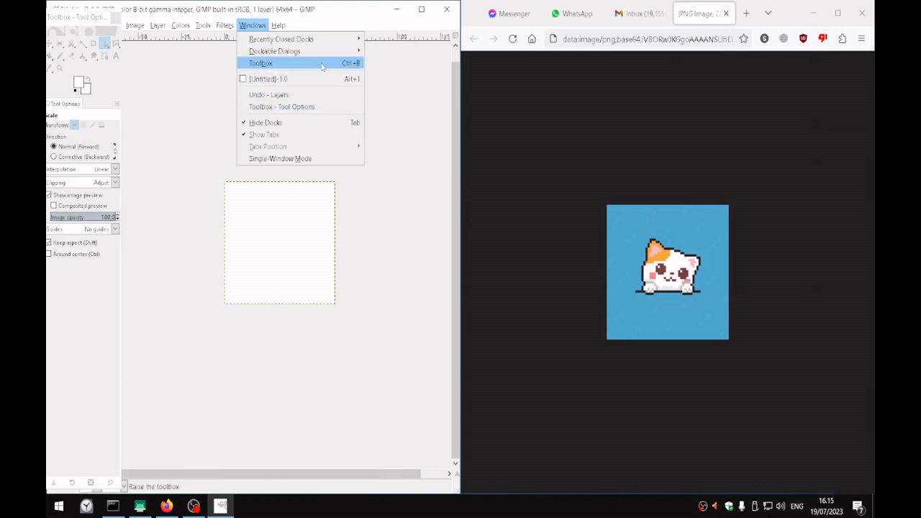
mouse_move(329, 52)
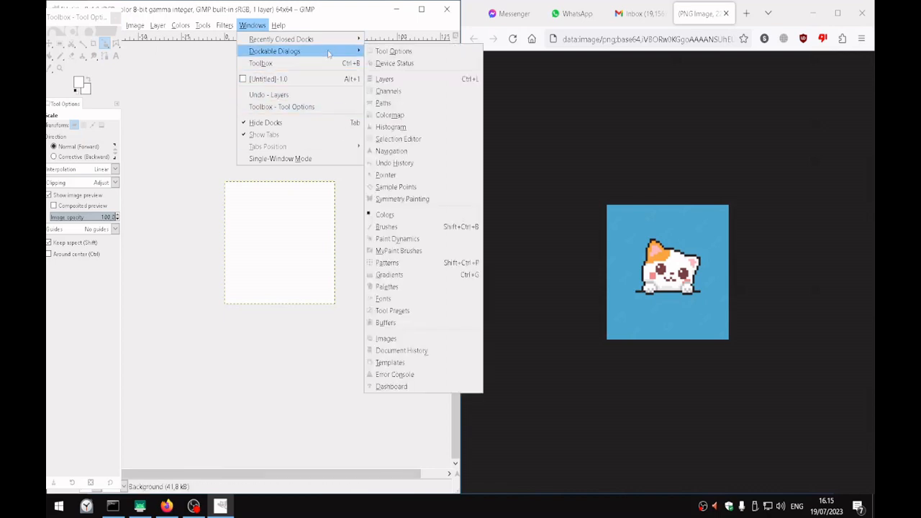
click(414, 83)
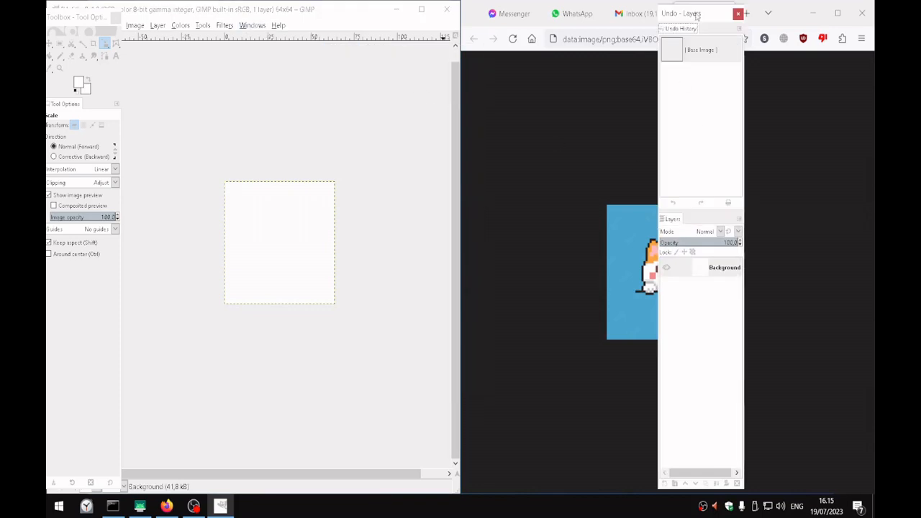
drag(696, 14, 412, 7)
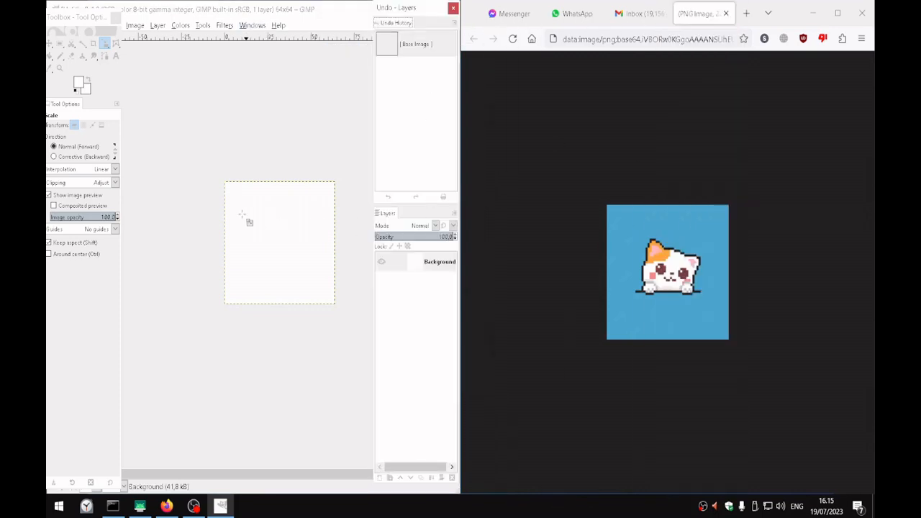
Activate the Pencil tool and set its brush size to 1.00, shifting the Toolbox so its options are fully visible
click(62, 58)
scroll(242, 230, up, 2)
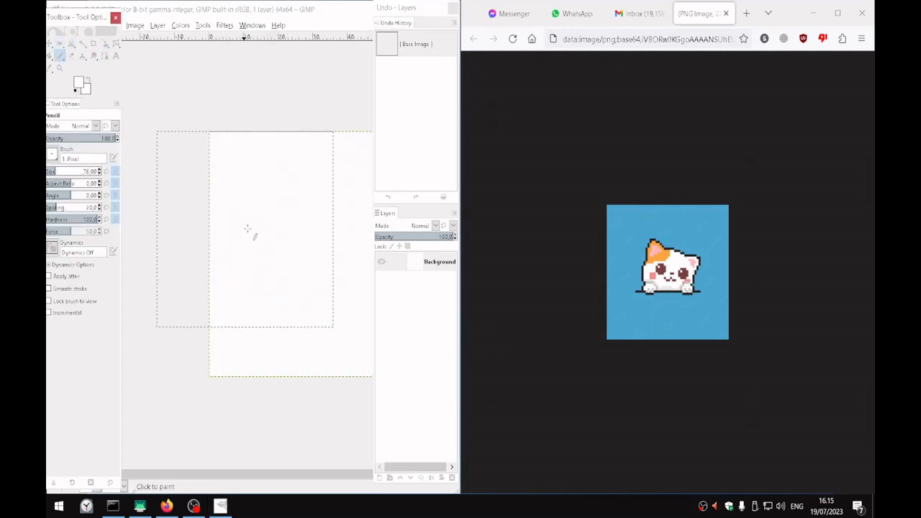
click(302, 9)
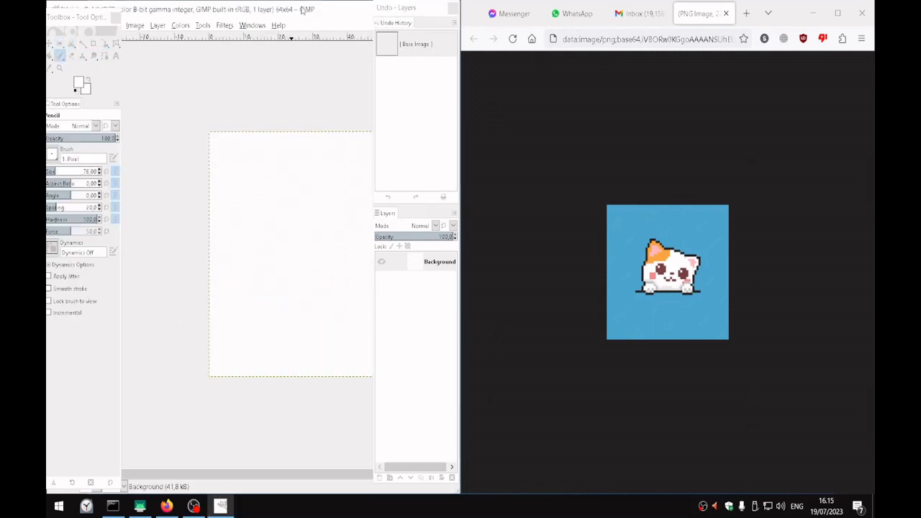
drag(86, 16, 96, 18)
click(78, 173)
drag(90, 173, 126, 173)
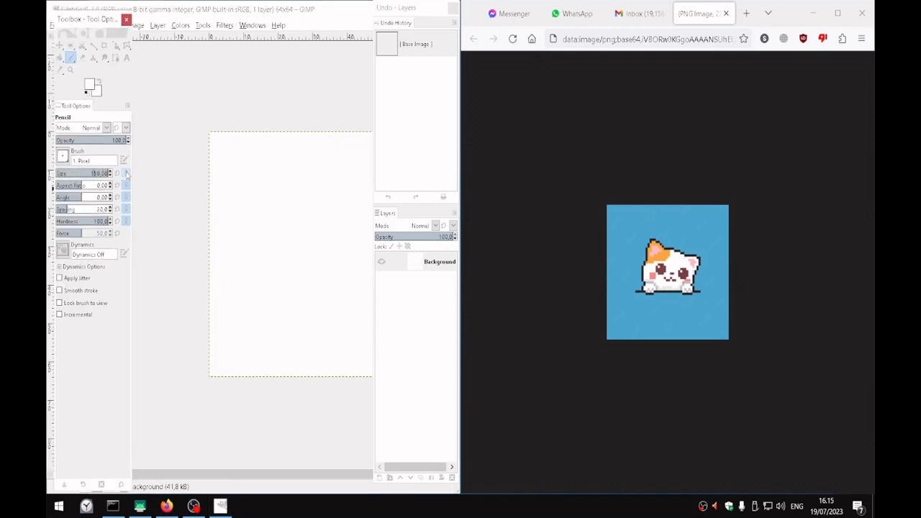
click(126, 172)
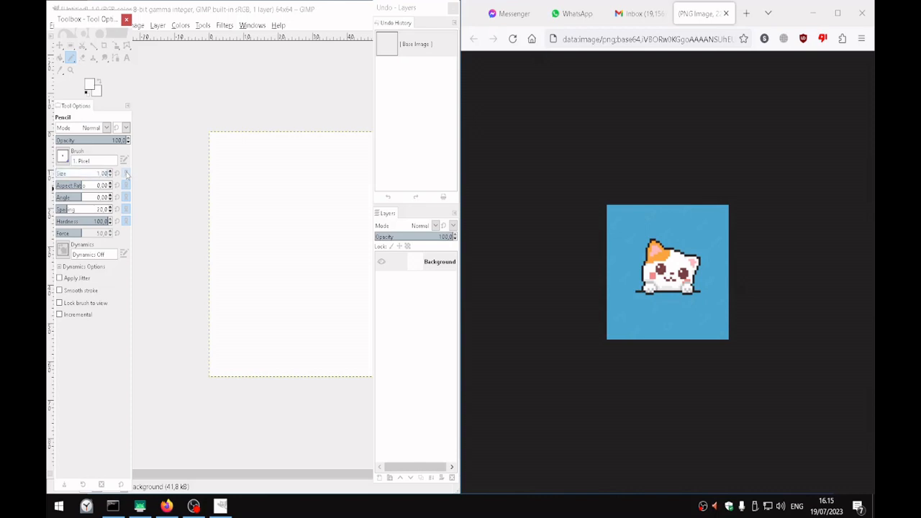
Try a single white pencil dot on the canvas, and hide and show the docks once
ctrl+scroll(286, 236, up, 2)
click(284, 233)
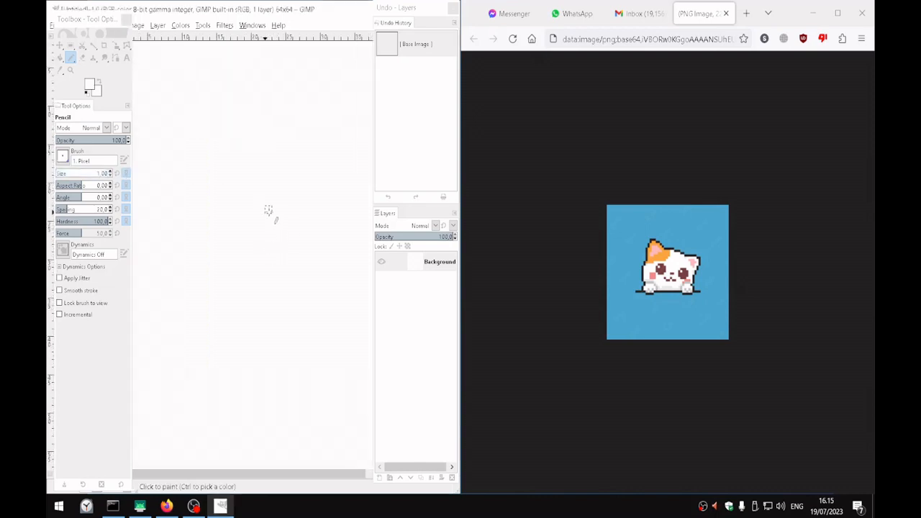
key(Tab)
key(Tab)
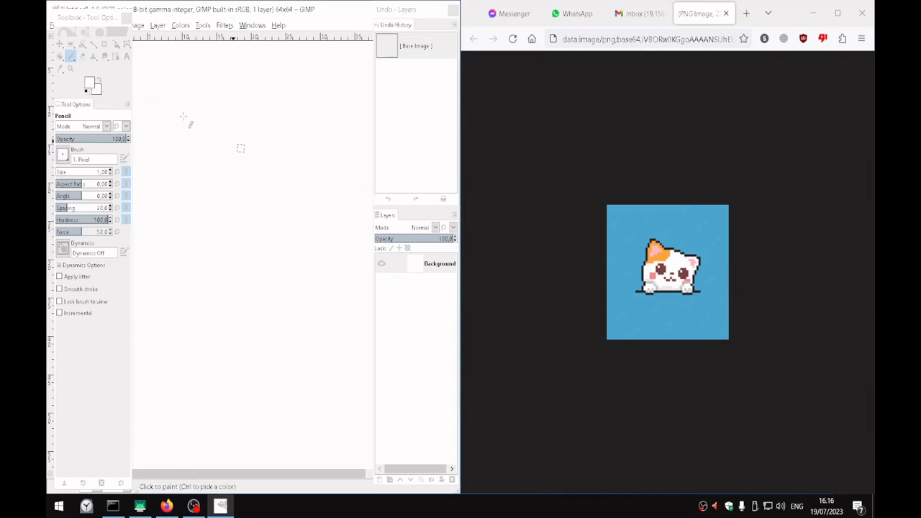
Set the foreground color to black (000000)
click(89, 84)
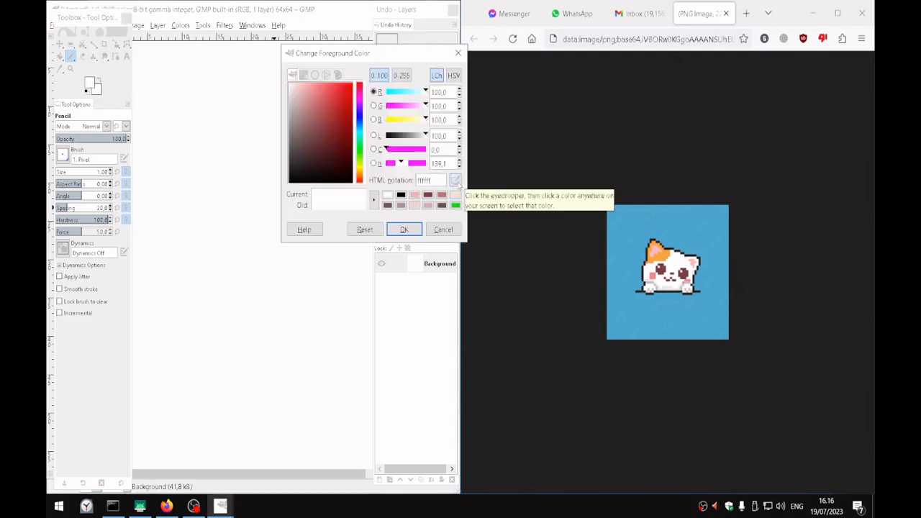
click(456, 180)
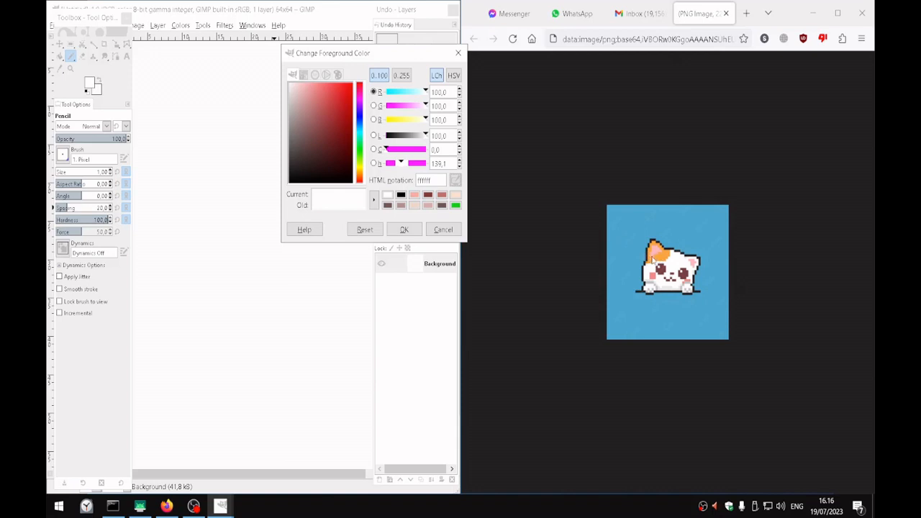
drag(352, 178, 352, 195)
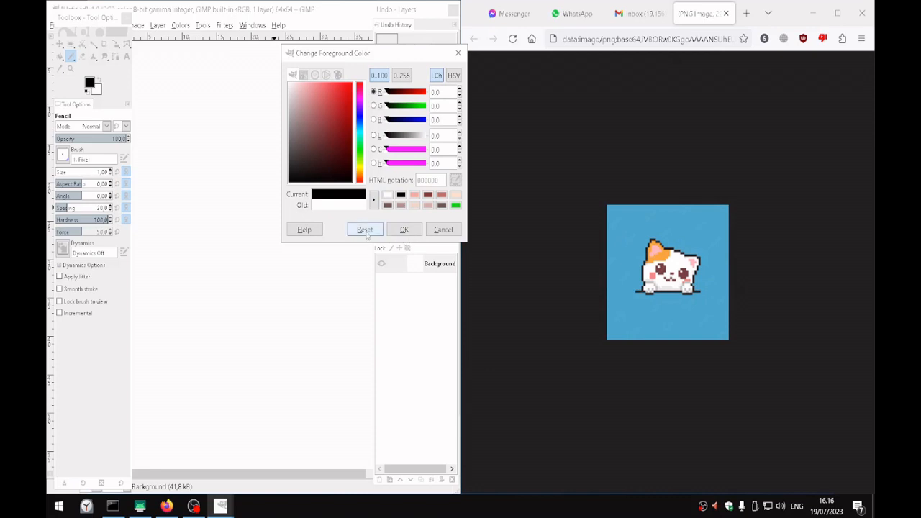
click(404, 230)
Try a black pencil stroke on the canvas with the docks hidden, and undo all pencil strokes
key(Tab)
drag(330, 201, 280, 199)
key(ctrl+z)
key(ctrl+z)
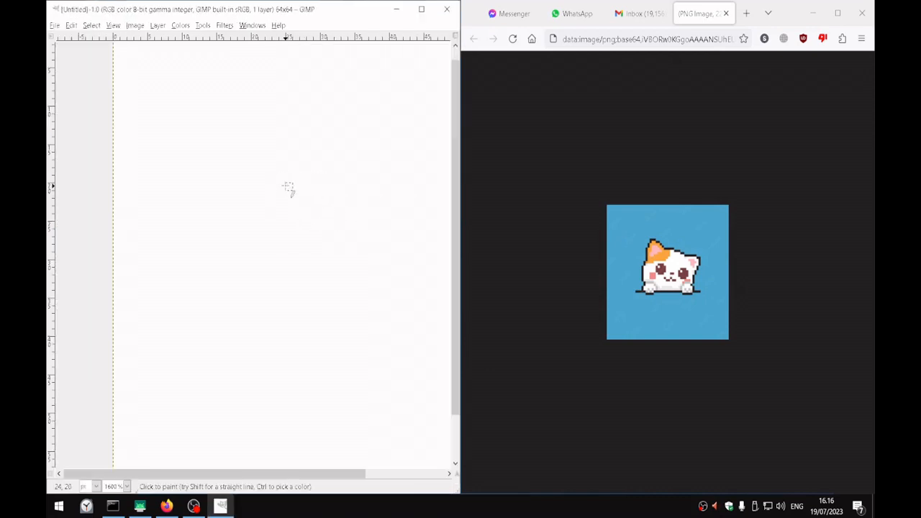
Show the hidden docks and place the Toolbox over the image window's left edge and the Undo - Layers dock just beside its right edge
key(Tab)
key(Tab)
key(Tab)
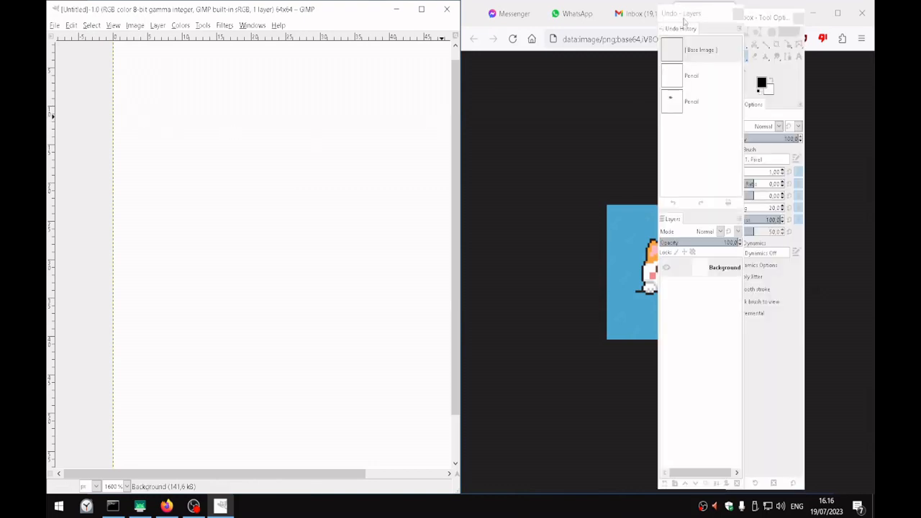
drag(759, 20, 76, 20)
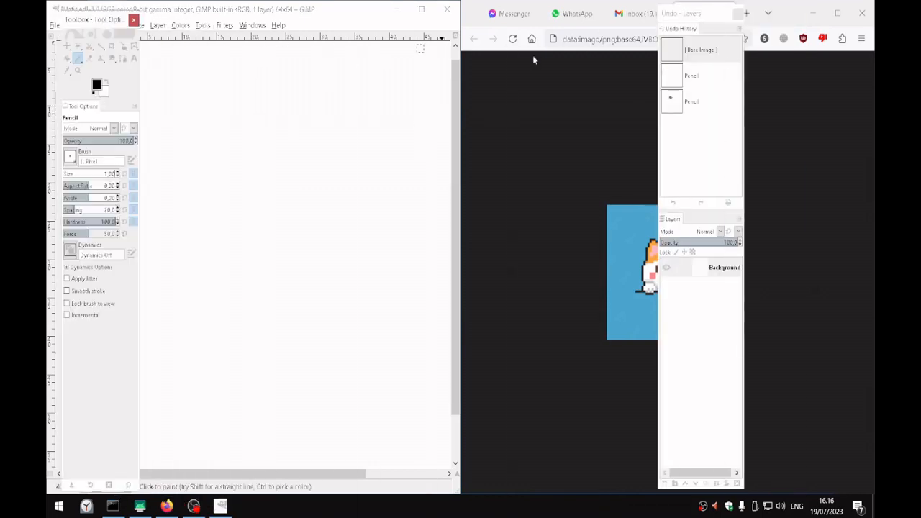
drag(720, 23, 520, 25)
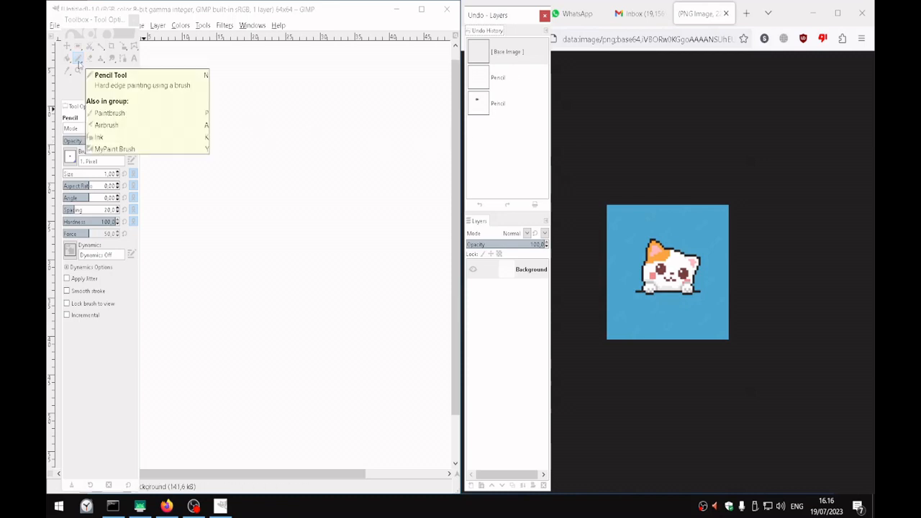
Try a black pencil dot and two freehand strokes on the canvas with the docks shown and hidden, and undo the strokes
click(240, 163)
mouse_move(240, 179)
mouse_down()
mouse_move(254, 174)
mouse_move(281, 195)
mouse_move(282, 187)
mouse_up()
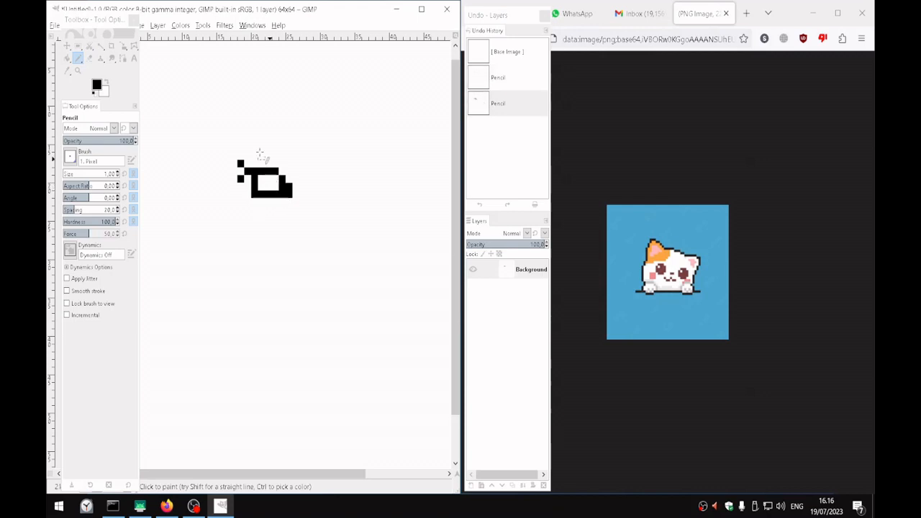
key(Tab)
key(Tab)
key(Tab)
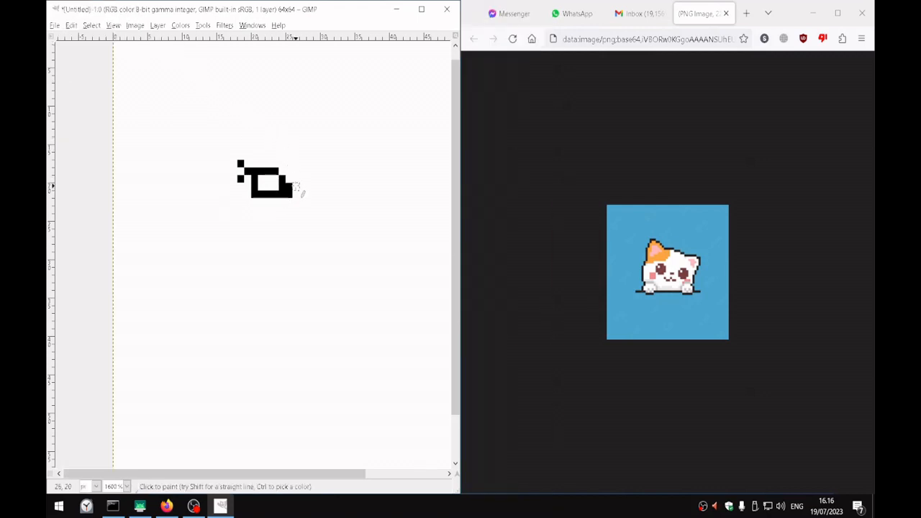
key(ctrl+z)
mouse_move(262, 163)
mouse_down()
mouse_move(236, 184)
mouse_move(267, 216)
mouse_up()
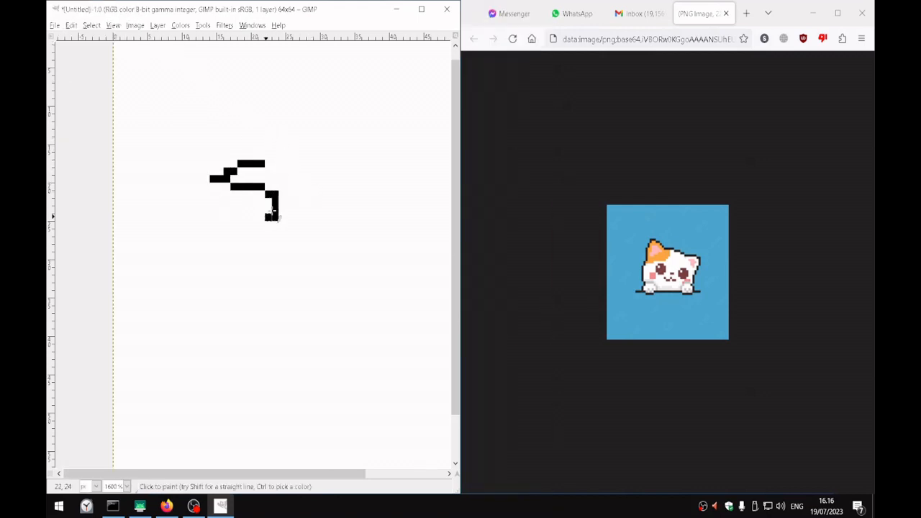
key(ctrl+z)
Show the hidden docks, place the Toolbox just beside the image window, and erase the leftover black dot before returning to the Pencil
key(Tab)
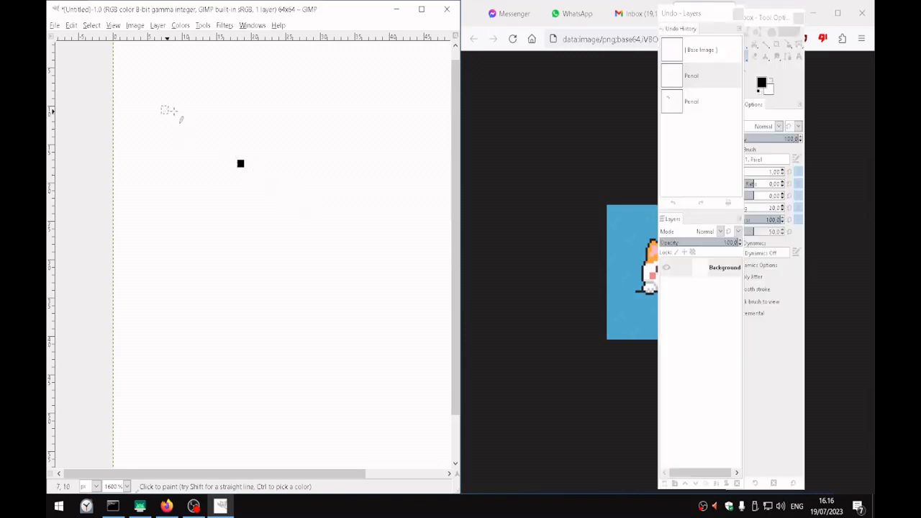
drag(759, 25, 499, 25)
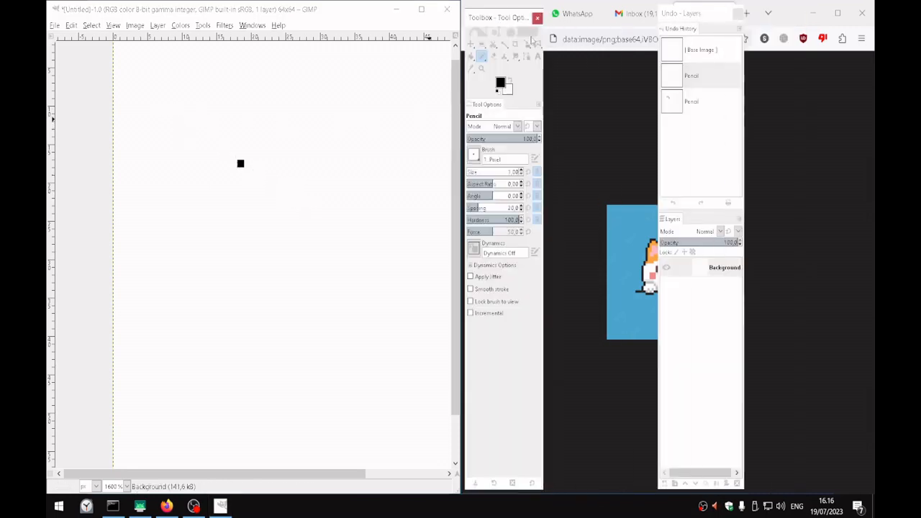
click(494, 57)
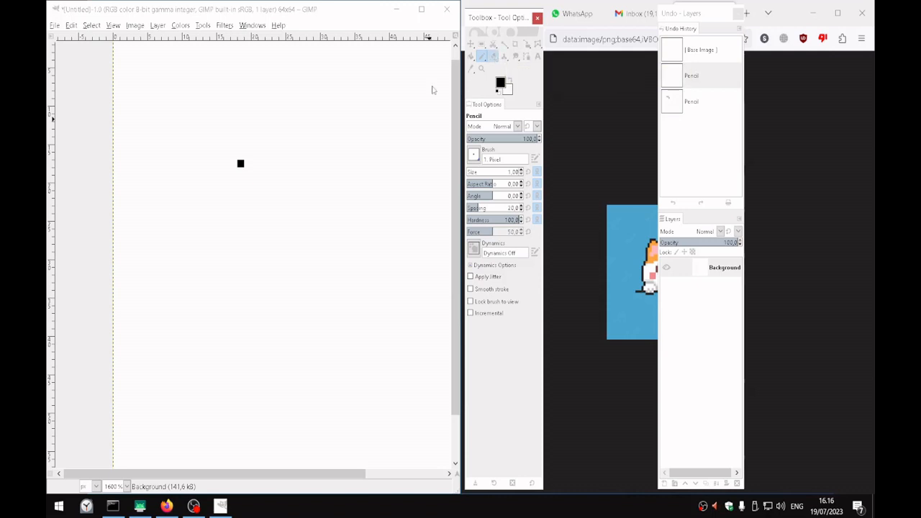
click(240, 164)
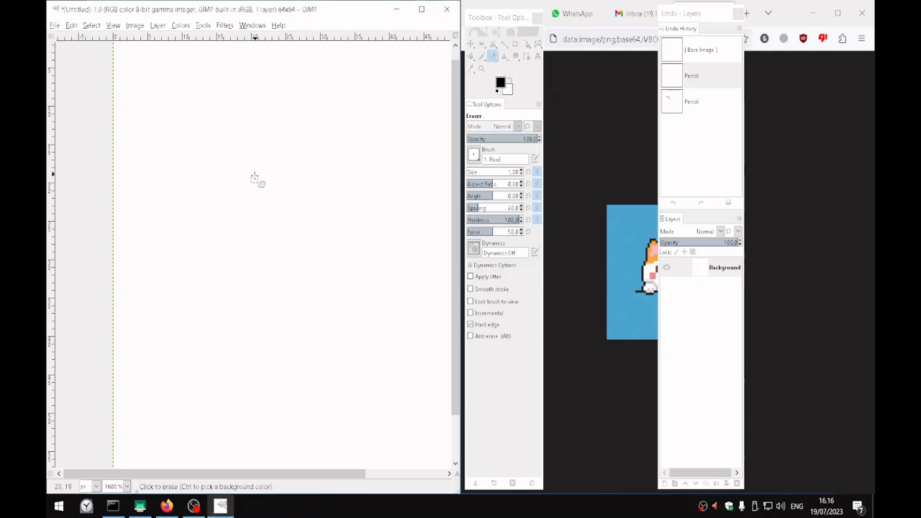
click(483, 59)
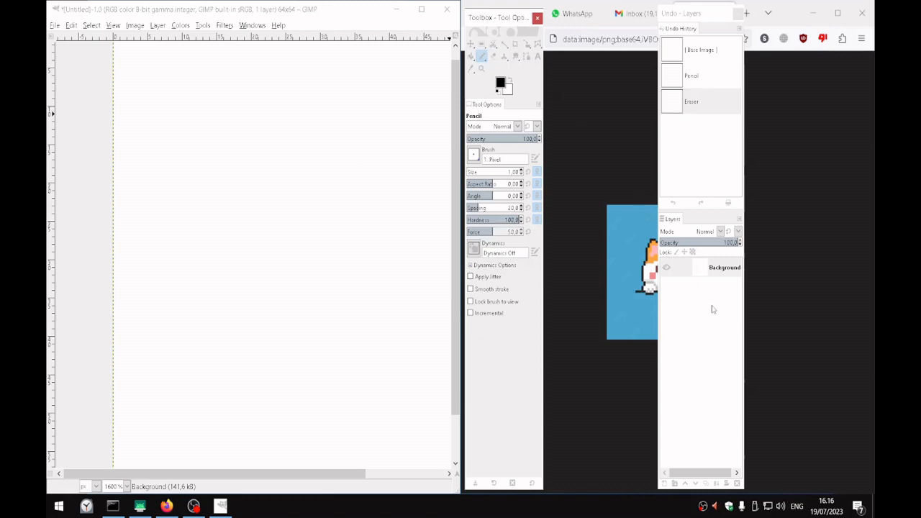
click(718, 271)
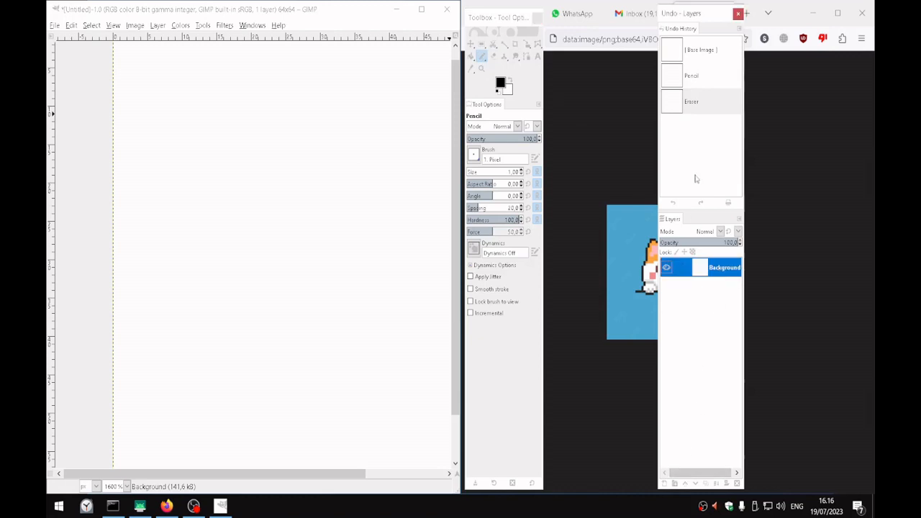
click(507, 20)
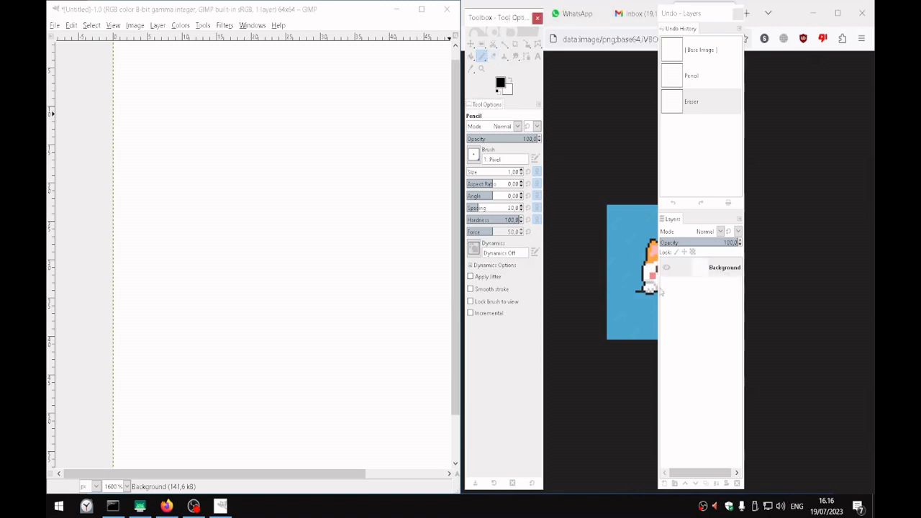
drag(698, 18, 695, 18)
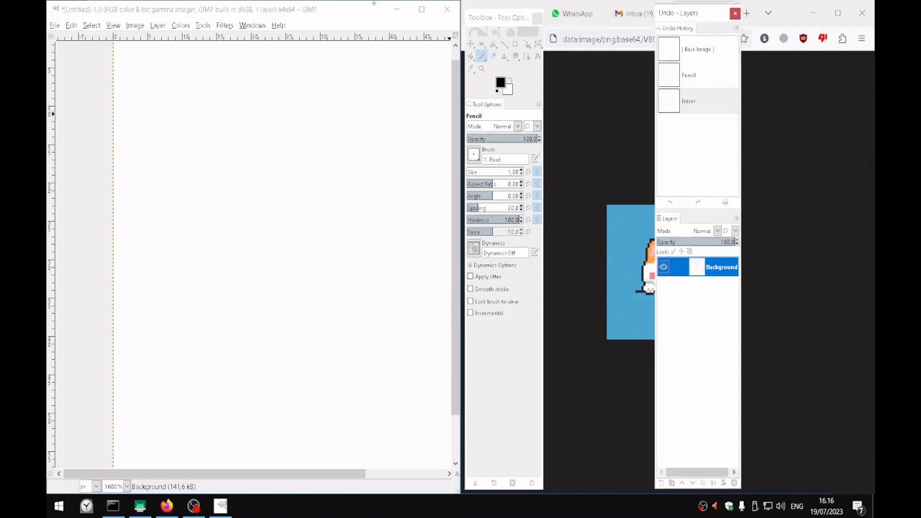
Hide the docks, enlarge the cat reference in the browser to 180%, and fit the whole canvas in view at 1100%
click(329, 9)
click(592, 262)
key(ctrl+plus)
key(ctrl+plus)
key(ctrl+plus)
key(ctrl+plus)
key(ctrl+plus)
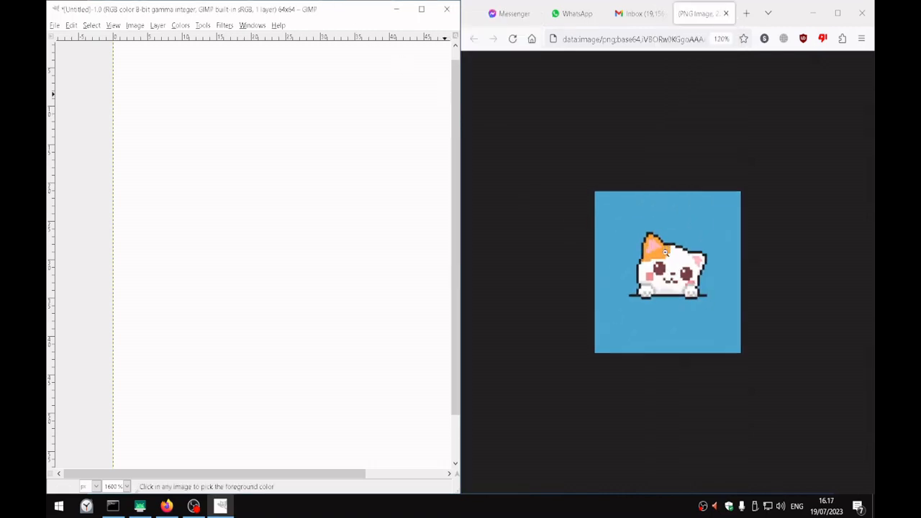
drag(363, 240, 319, 256)
scroll(328, 241, down, 1)
mouse_move(380, 268)
mouse_down()
mouse_move(329, 265)
mouse_move(352, 265)
mouse_up()
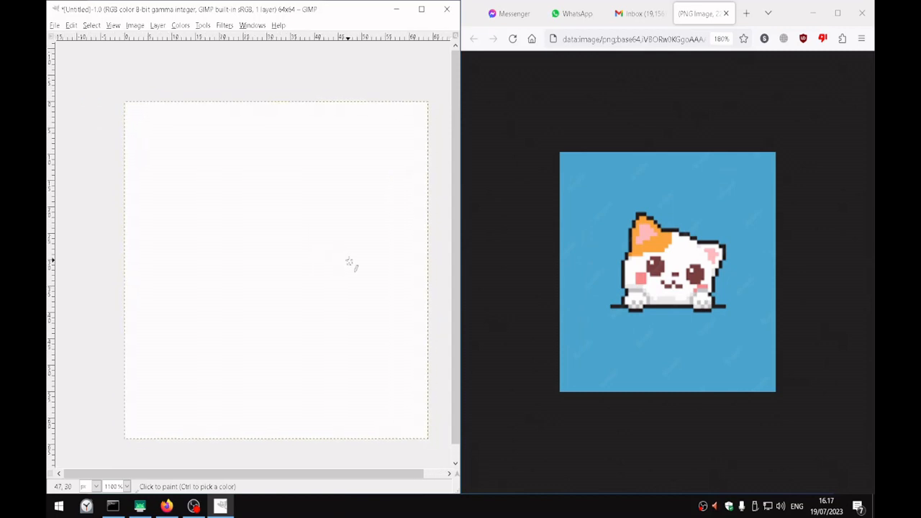
Draw a vertical black pencil line about 6 px tall for the cat's left cheek, with one pixel stepping diagonally off its upper end
click(201, 268)
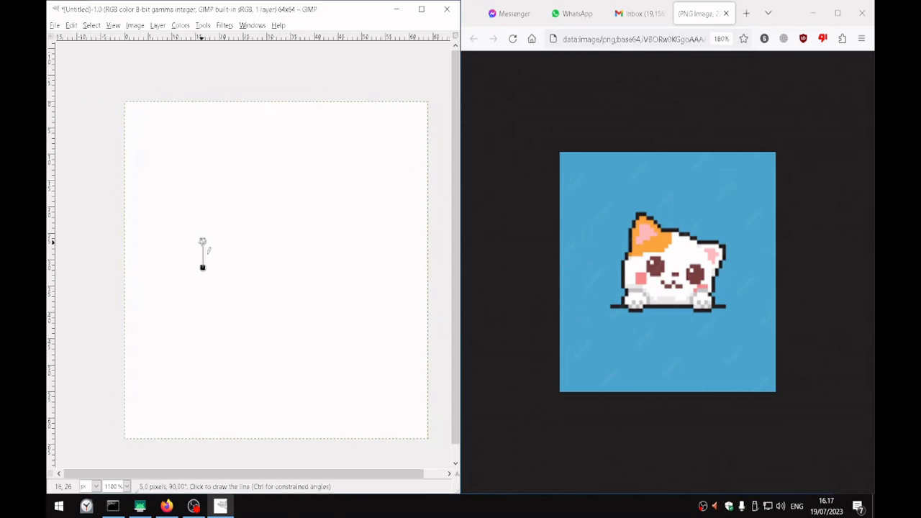
shift+click(203, 239)
mouse_move(208, 236)
mouse_down()
mouse_move(307, 215)
mouse_move(335, 231)
mouse_up()
key(ctrl+z)
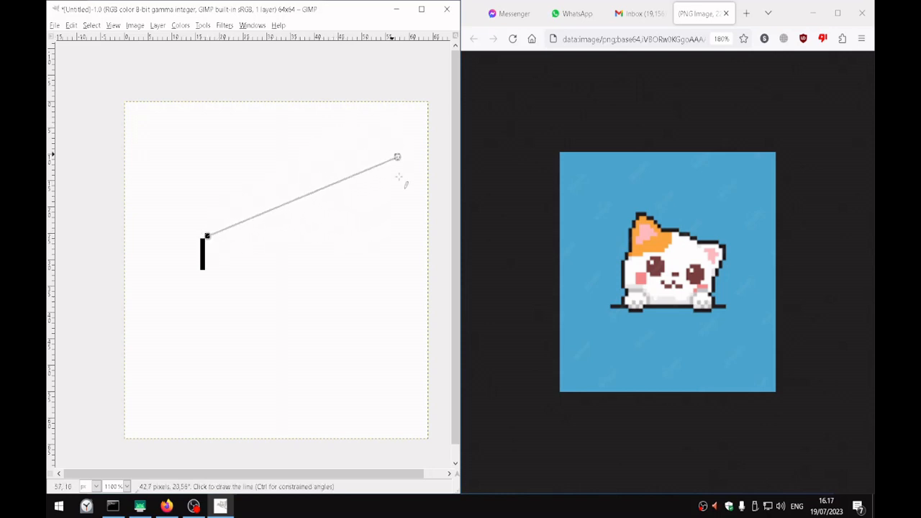
Try connected straight pencil lines across the canvas from the outline's end, and undo them back to the short cheek line
shift+click(382, 193)
shift+click(393, 303)
shift+click(317, 341)
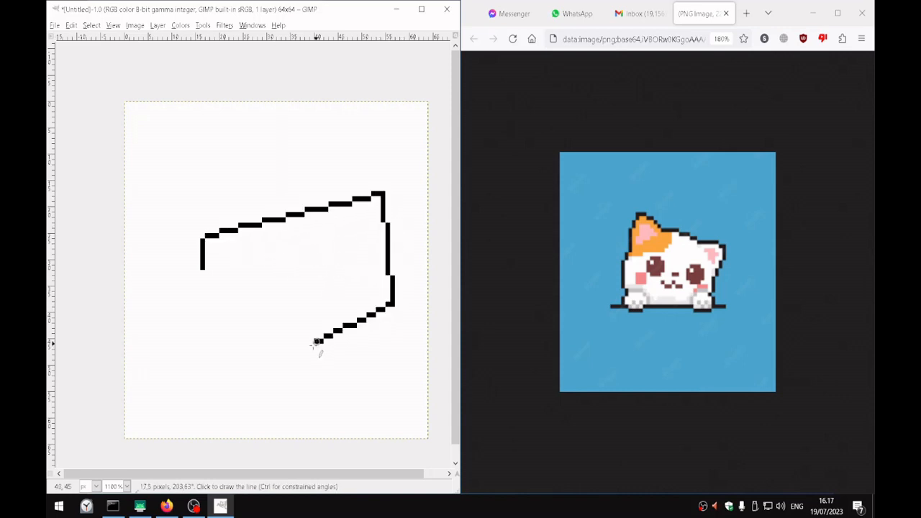
shift+click(257, 273)
shift+click(220, 177)
key(ctrl+z)
key(ctrl+z)
key(ctrl+z)
key(ctrl+z)
key(ctrl+z)
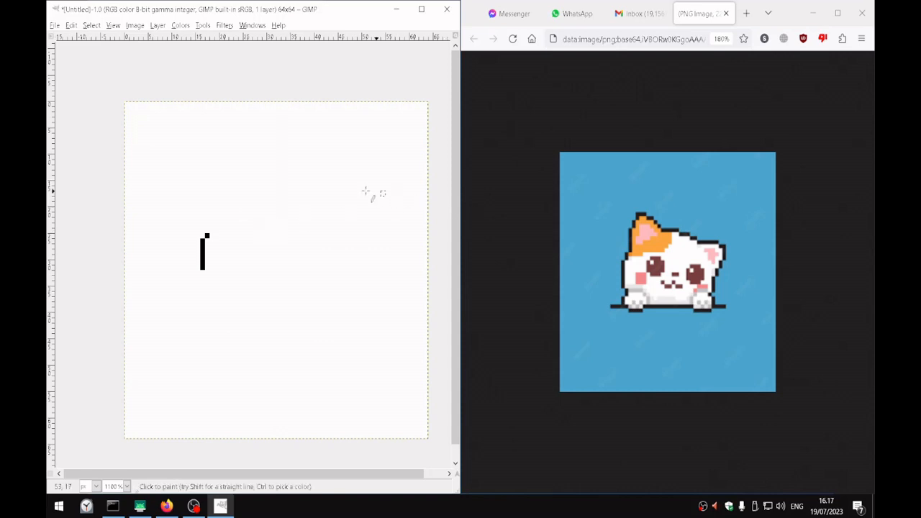
Continue the left outline upward from the cheek with a diagonal pixel, a vertical line and a short line stepping right
click(211, 231)
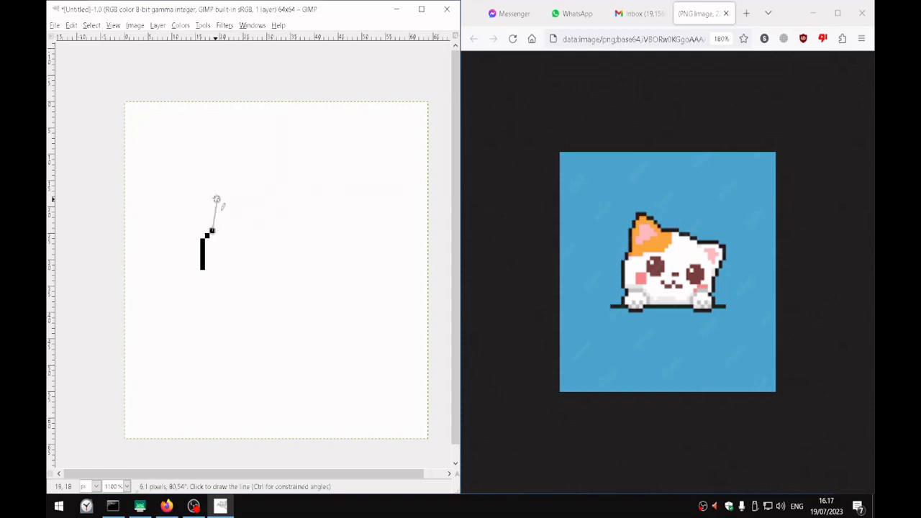
shift+click(211, 205)
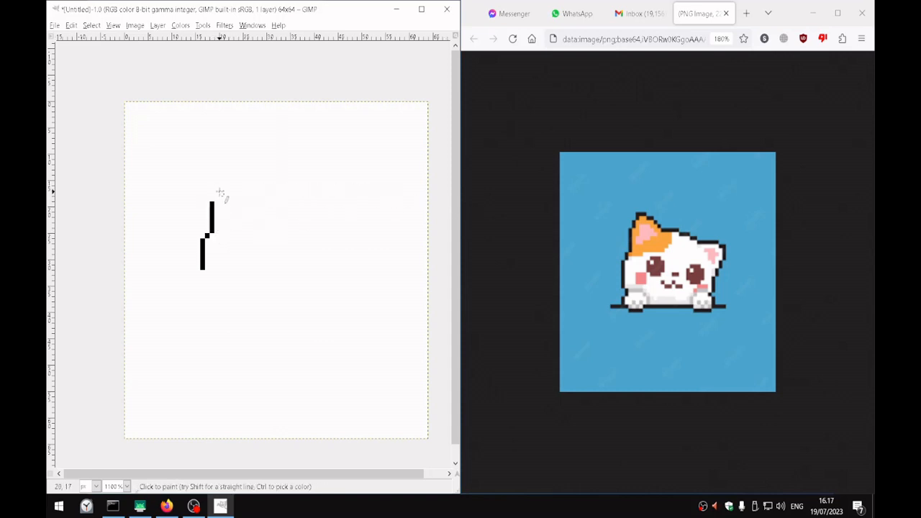
shift+click(216, 190)
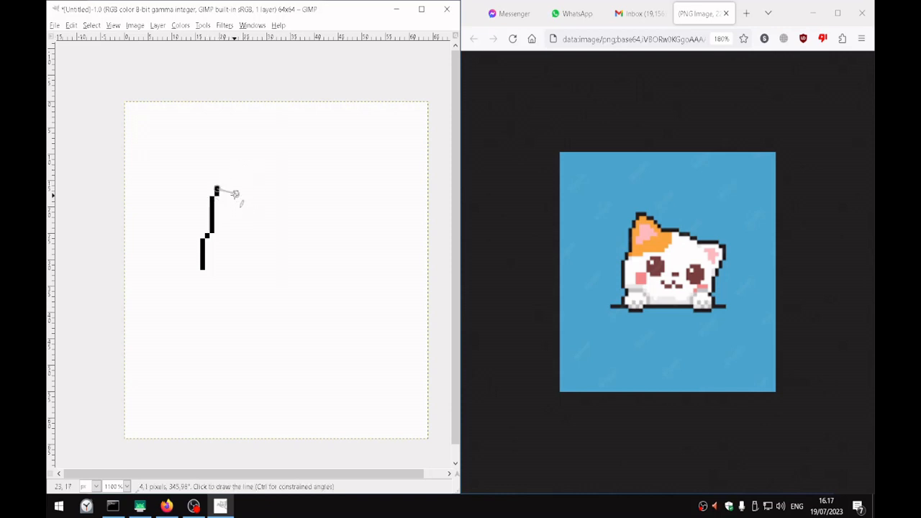
Show the docks, arrange them clear of the cat reference, and erase about 5 px from the upper end of the outline
key(Tab)
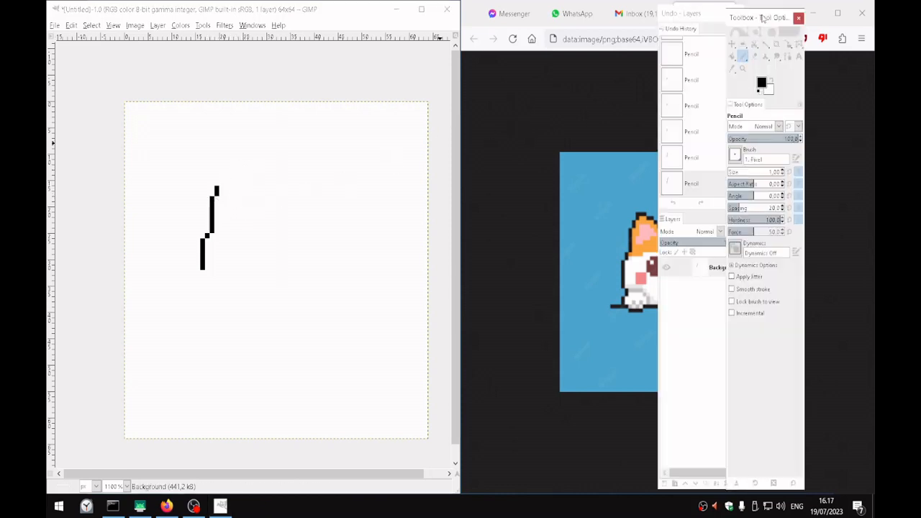
drag(749, 29, 482, 27)
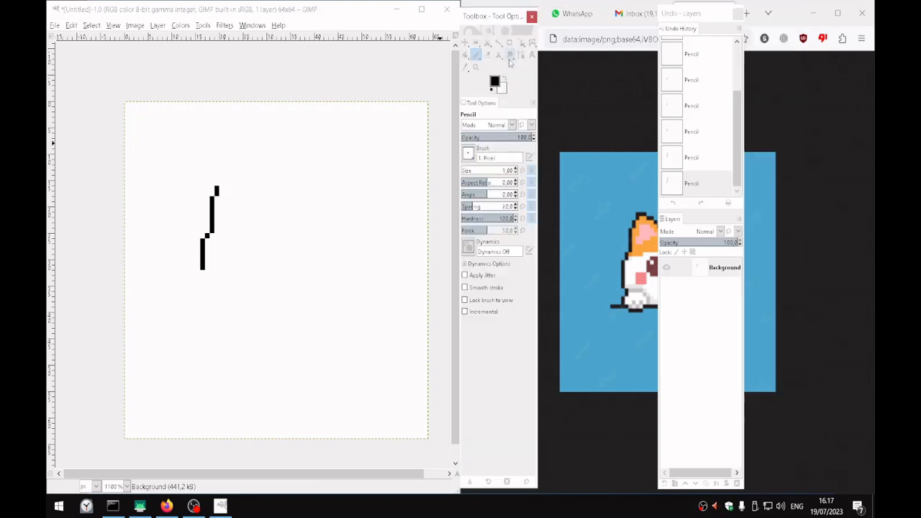
click(490, 57)
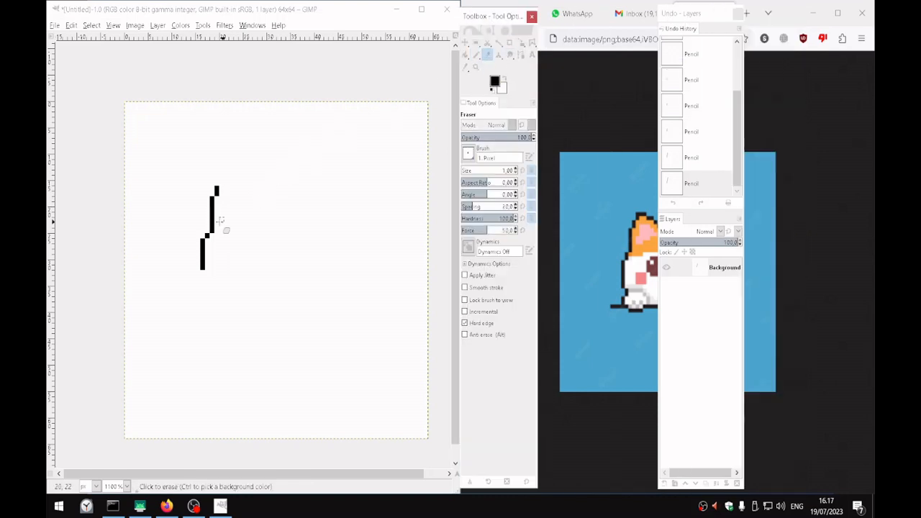
drag(216, 190, 212, 211)
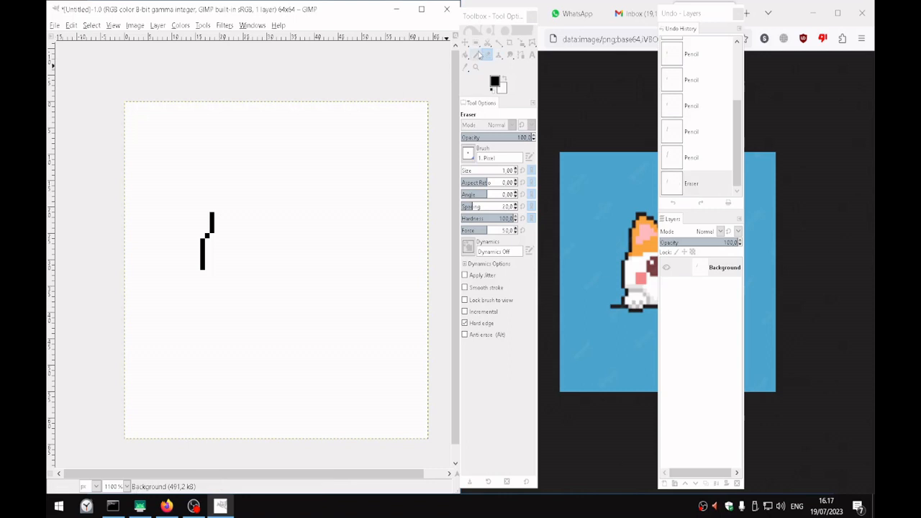
click(476, 54)
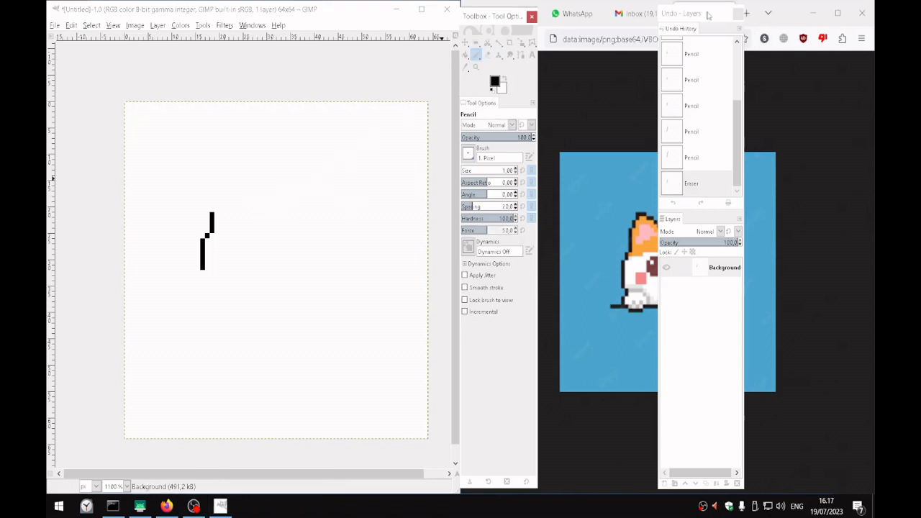
drag(709, 14, 841, 25)
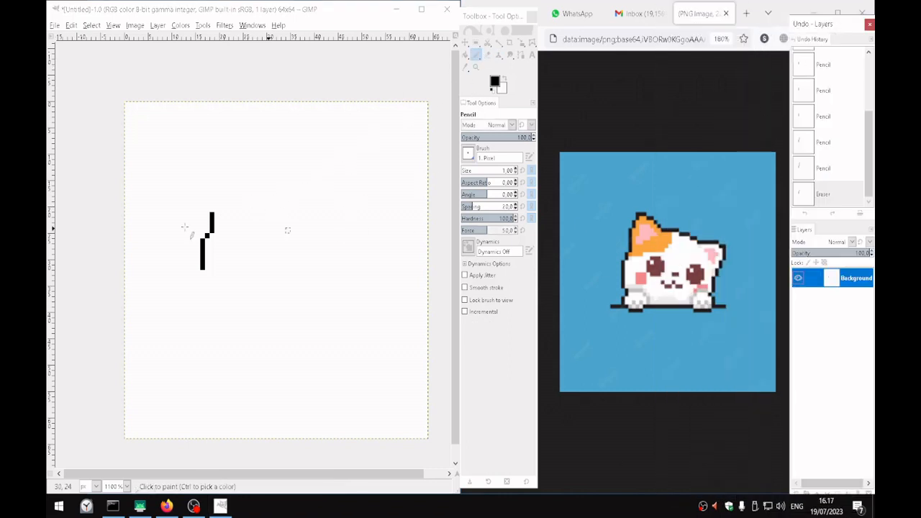
Draw the left ear with black pencil lines stepping up to a 3 px wide tip and sloping down on its right side
click(216, 208)
click(216, 201)
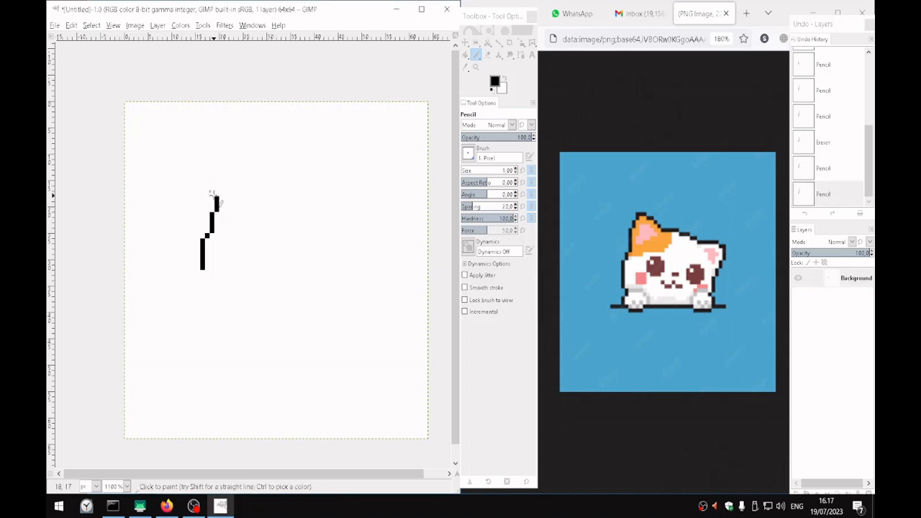
click(221, 193)
click(222, 189)
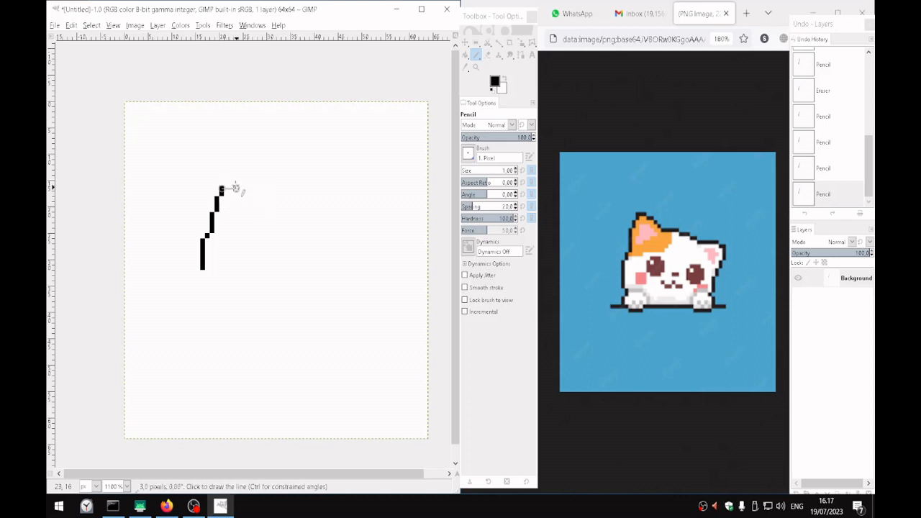
shift+click(230, 189)
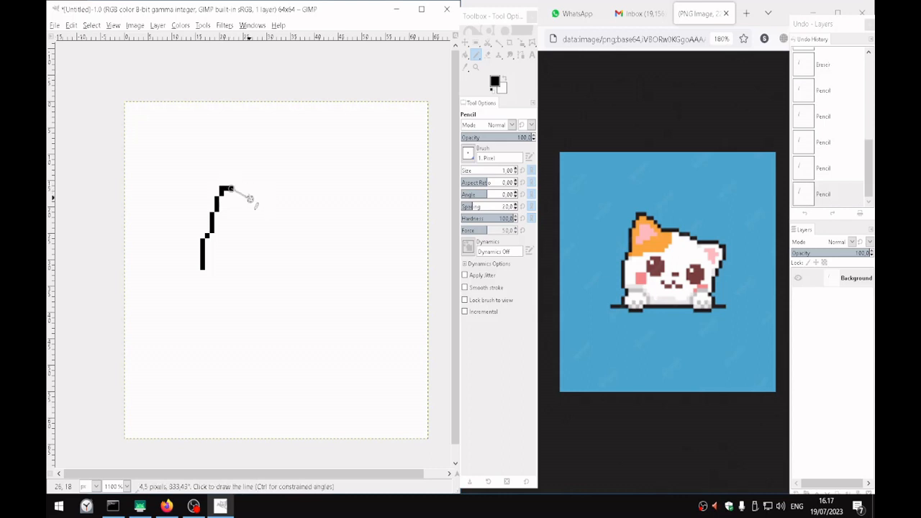
shift+click(249, 199)
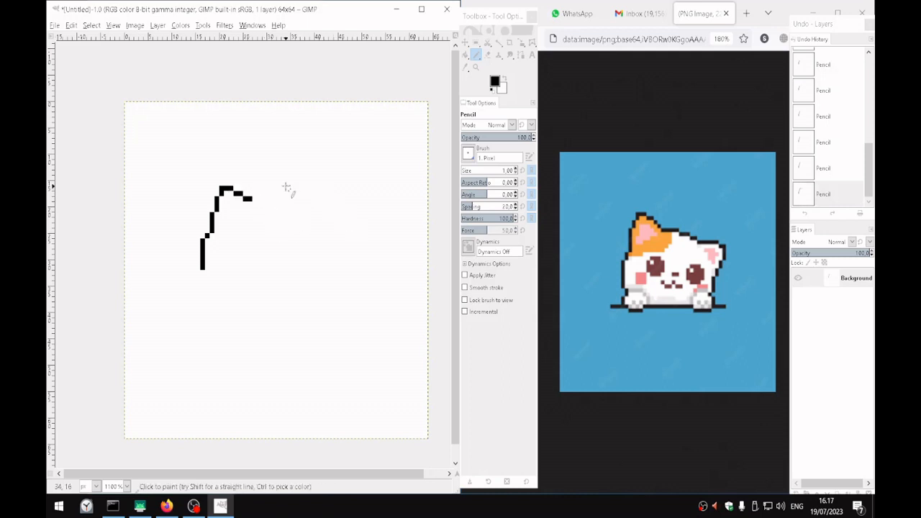
Erase the last pixel of the ear's right slope and redraw it one pixel lower with the Pencil
key(shift+e)
click(250, 198)
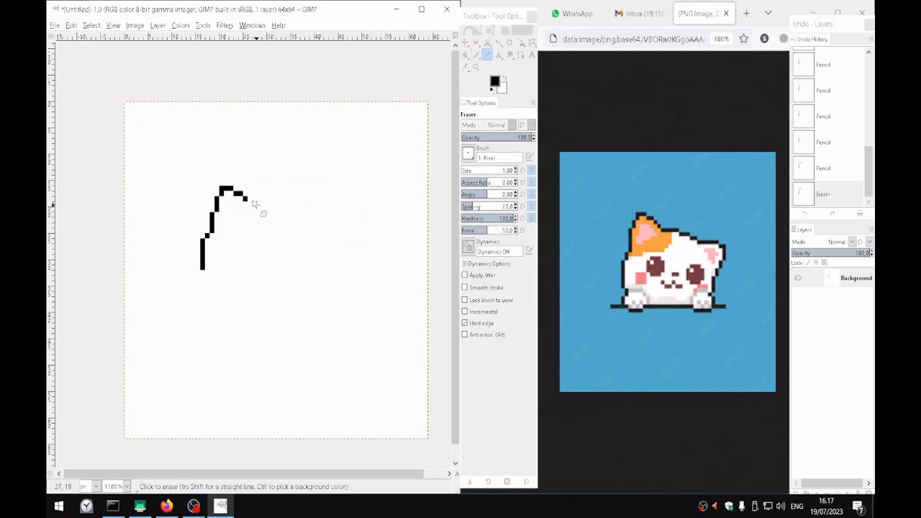
key(n)
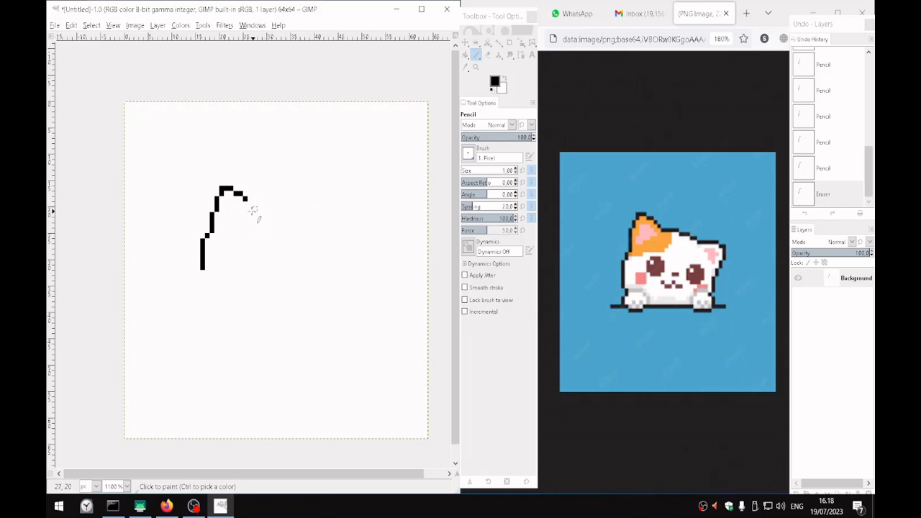
click(249, 204)
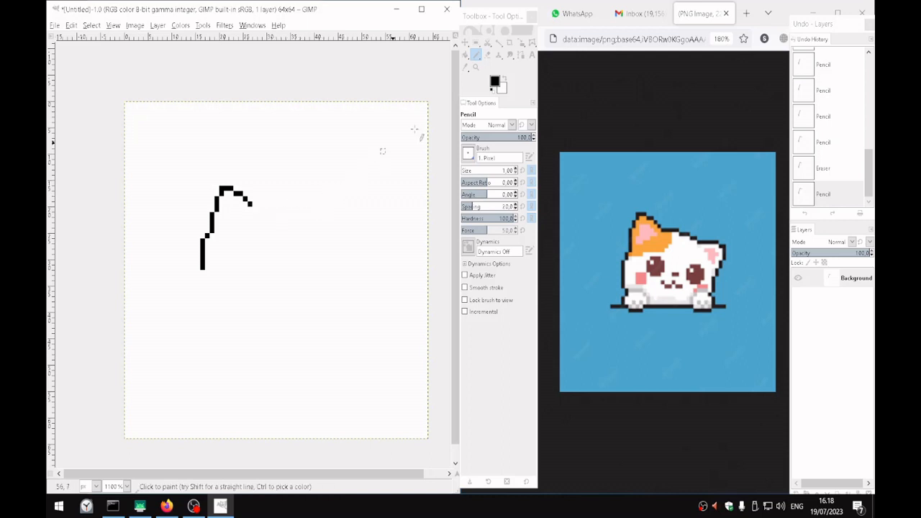
Select the ear tip with an 8 x 5 px rectangle, cut and paste it, and move the pasted piece up about 2 px
click(476, 43)
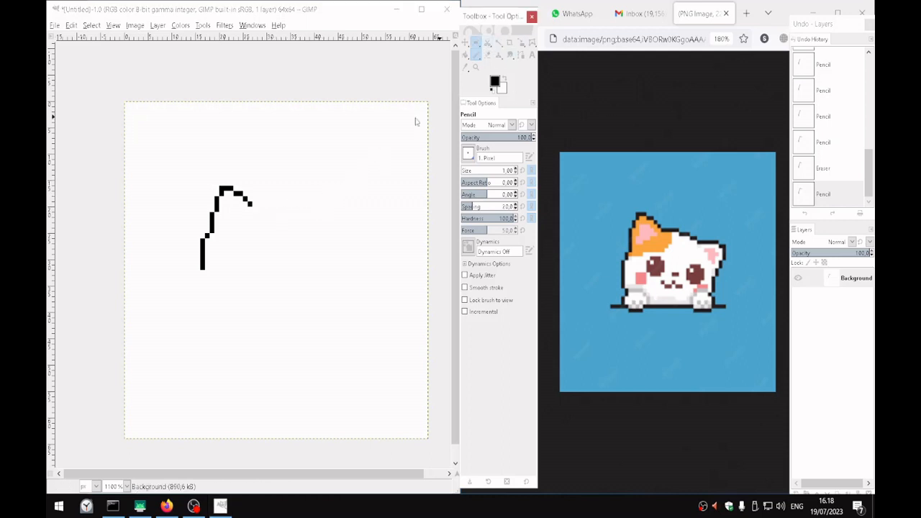
mouse_move(253, 209)
mouse_down()
mouse_move(200, 181)
mouse_move(211, 182)
mouse_up()
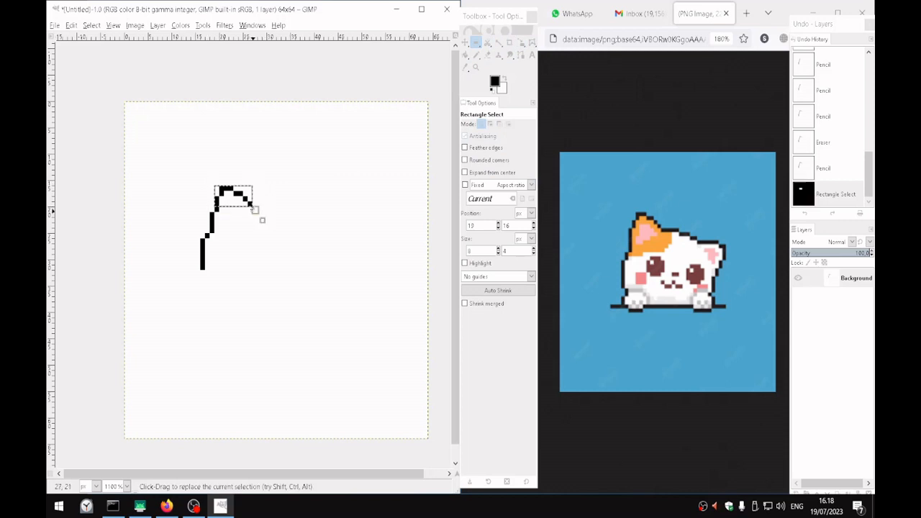
drag(253, 209, 250, 214)
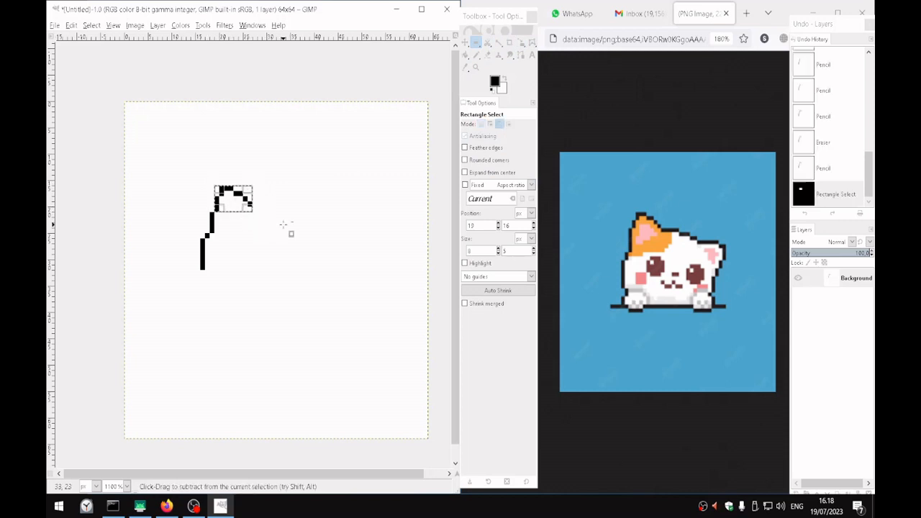
key(ctrl+x)
key(ctrl+v)
drag(241, 202, 241, 192)
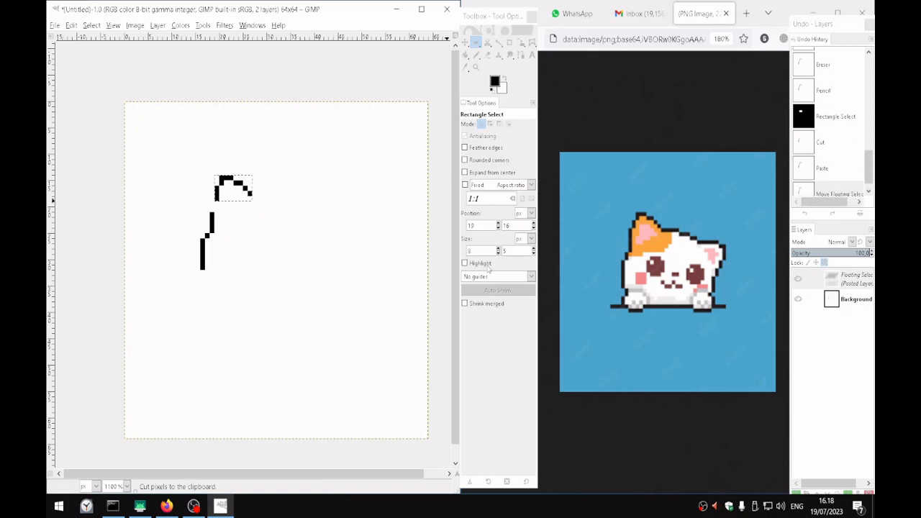
Anchor the pasted ear tip onto the Background layer and fill the gap in the ear's left edge with black Pencil pixels
click(849, 280)
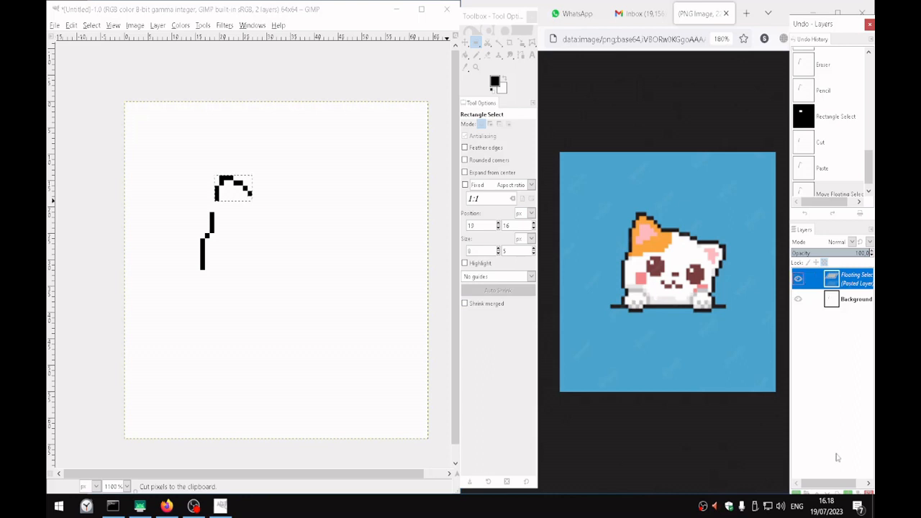
drag(826, 27, 816, 27)
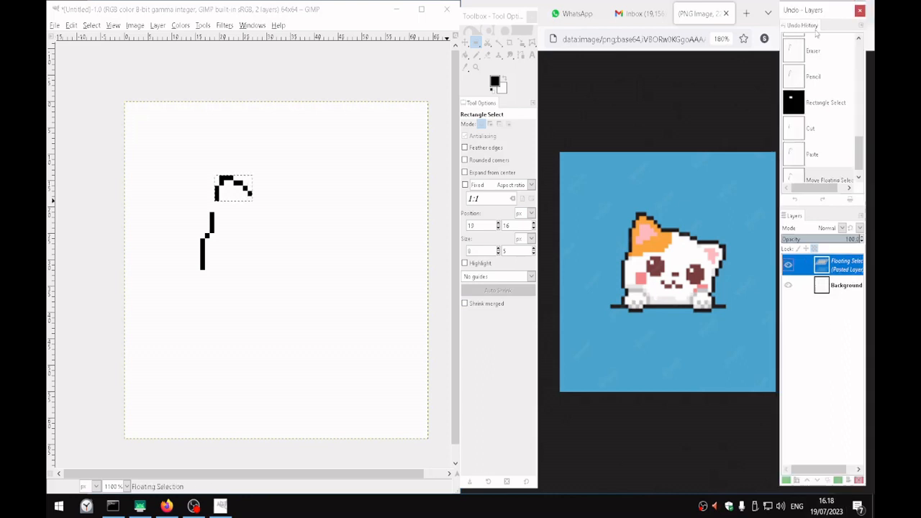
click(839, 480)
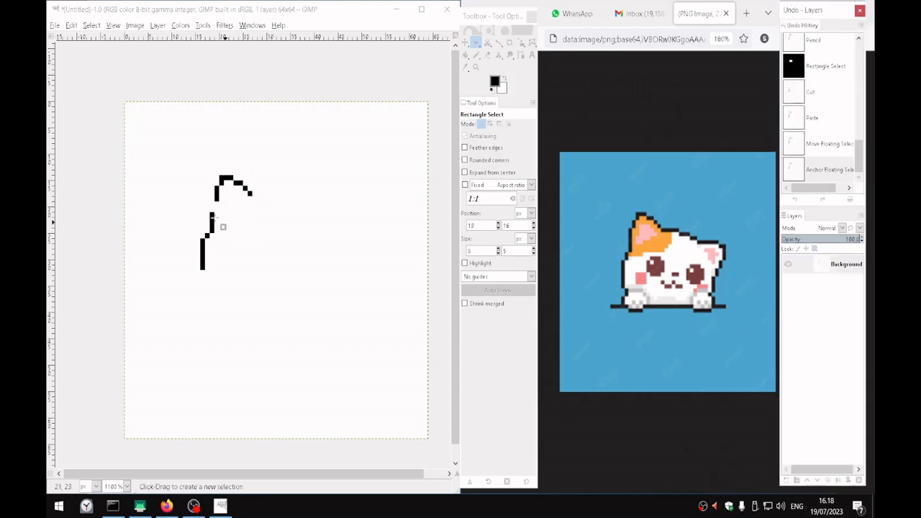
click(476, 54)
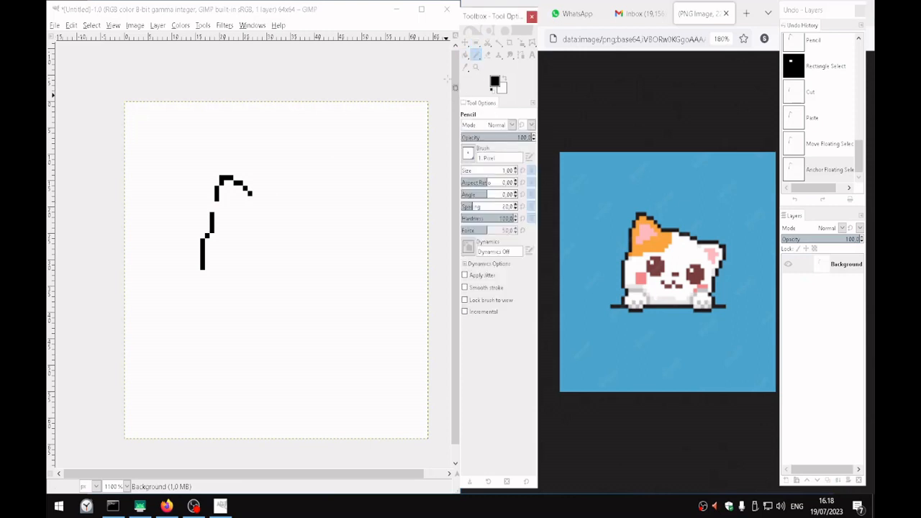
click(212, 206)
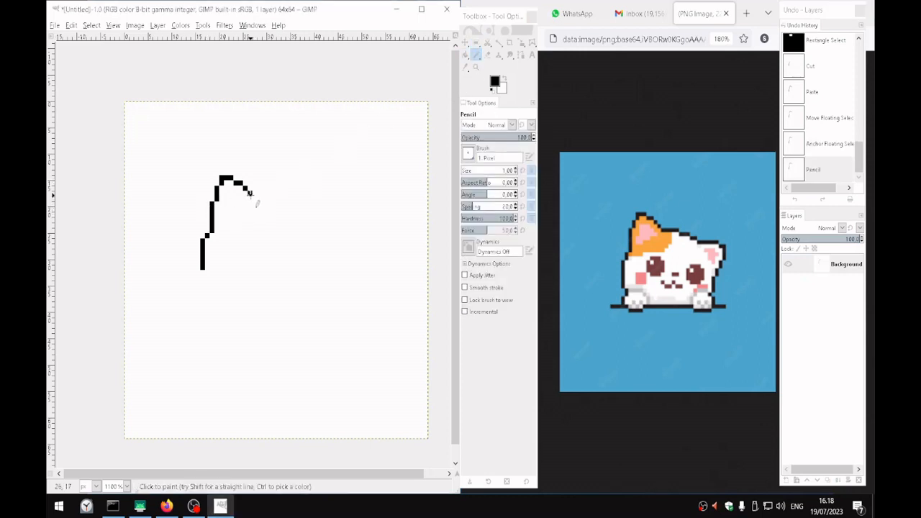
Draw a black line about 10 px long sloping right from the ear's end, and raise two of its middle pixels by 1 px
click(249, 193)
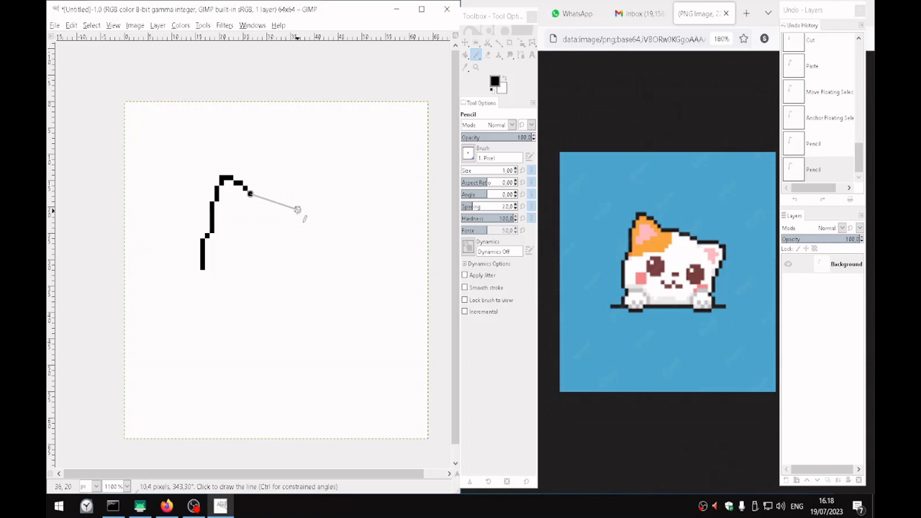
shift+click(303, 214)
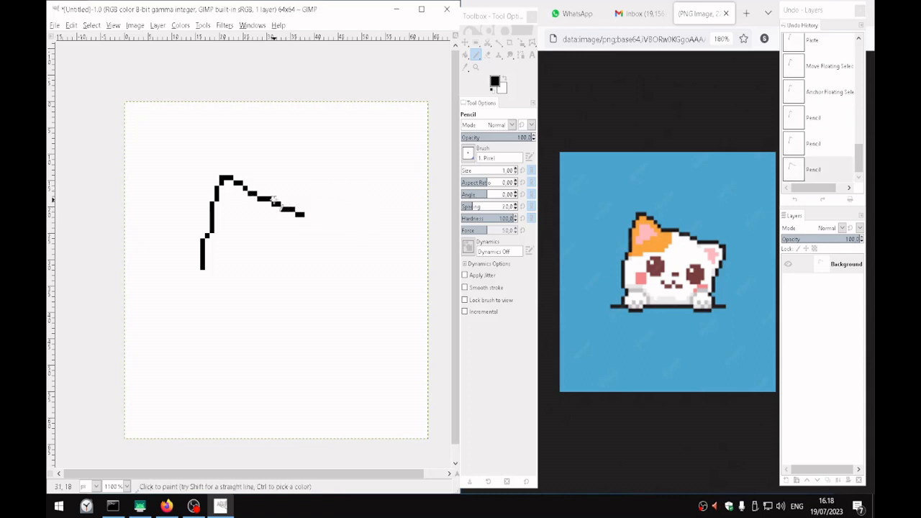
click(274, 199)
click(280, 199)
key(shift+e)
click(273, 204)
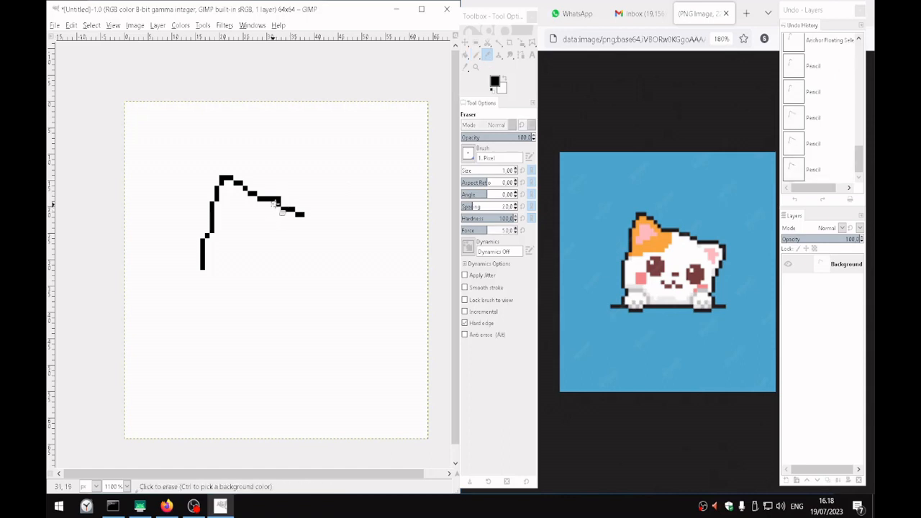
click(279, 203)
Redraw the next part of the head line one pixel higher, and erase the surplus pixels below and beyond it
key(n)
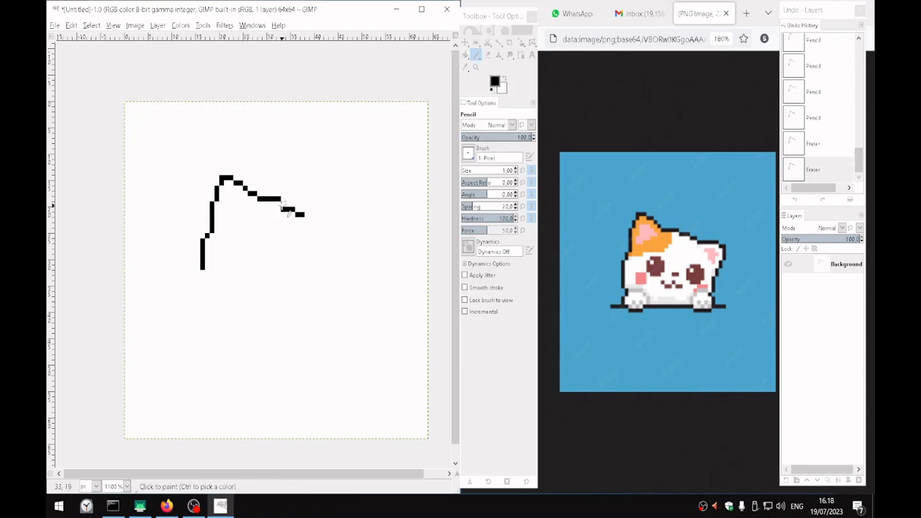
click(284, 205)
click(293, 205)
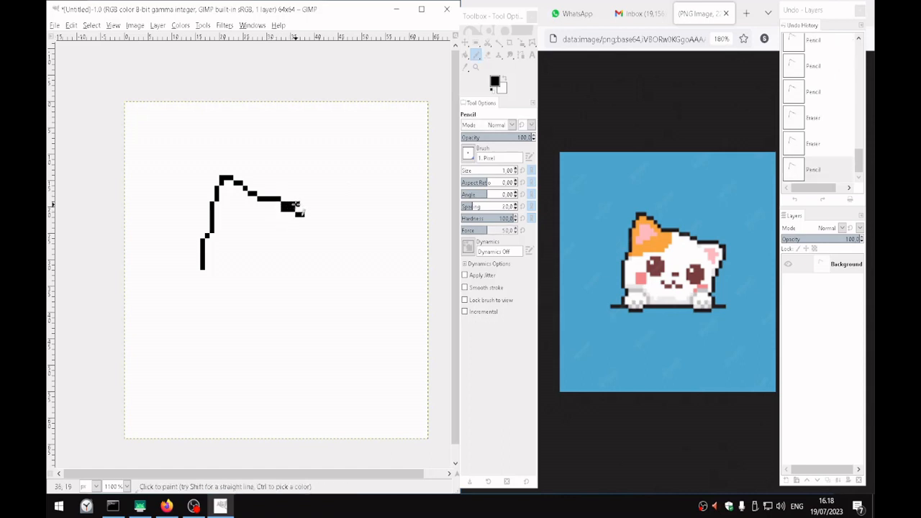
drag(302, 204, 317, 205)
key(shift+e)
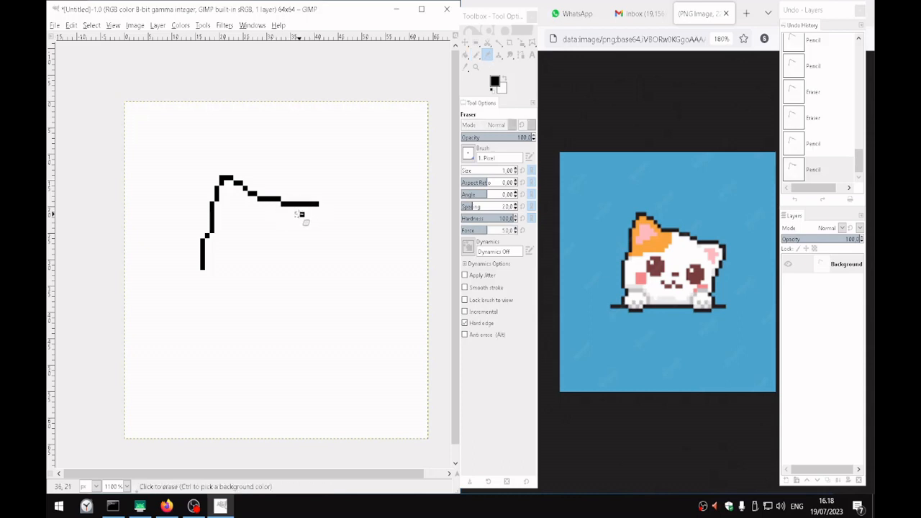
click(296, 205)
drag(296, 205, 319, 206)
key(n)
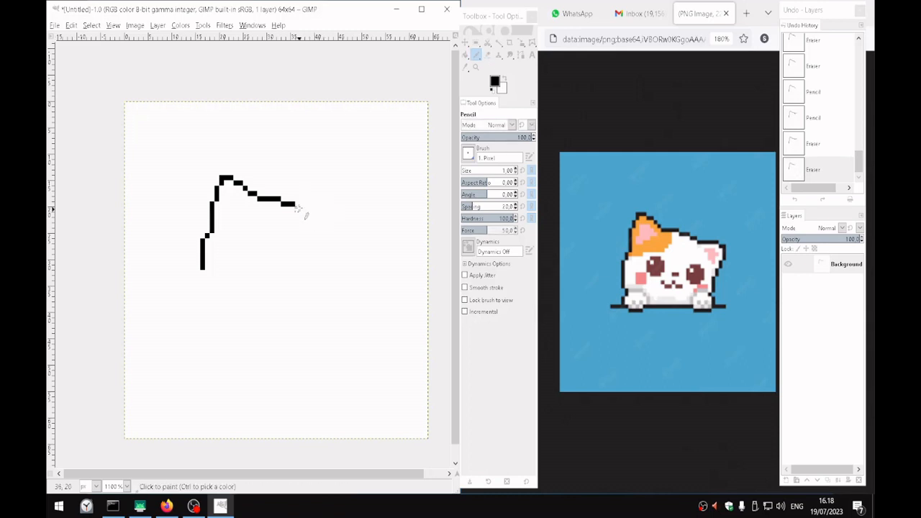
Continue the head line rightward to about x 42, y 21, and trim its step so the last segment runs level
click(299, 209)
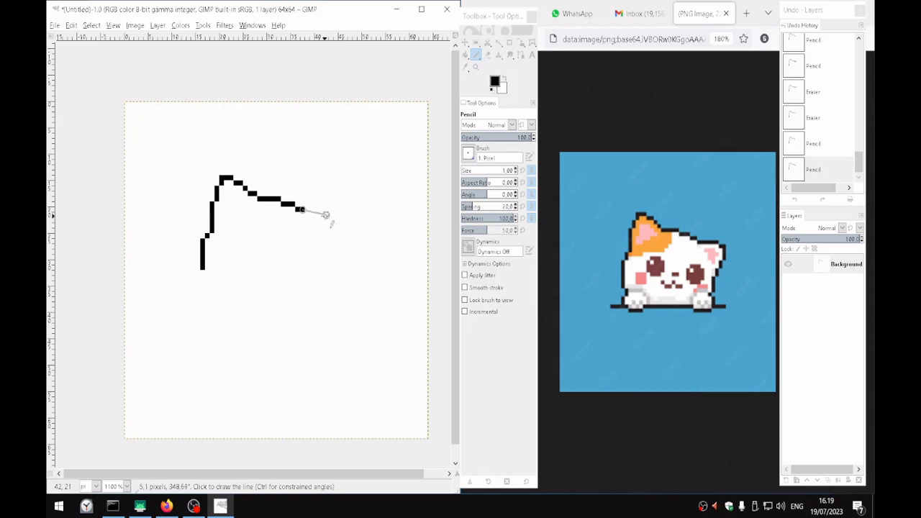
shift+click(325, 214)
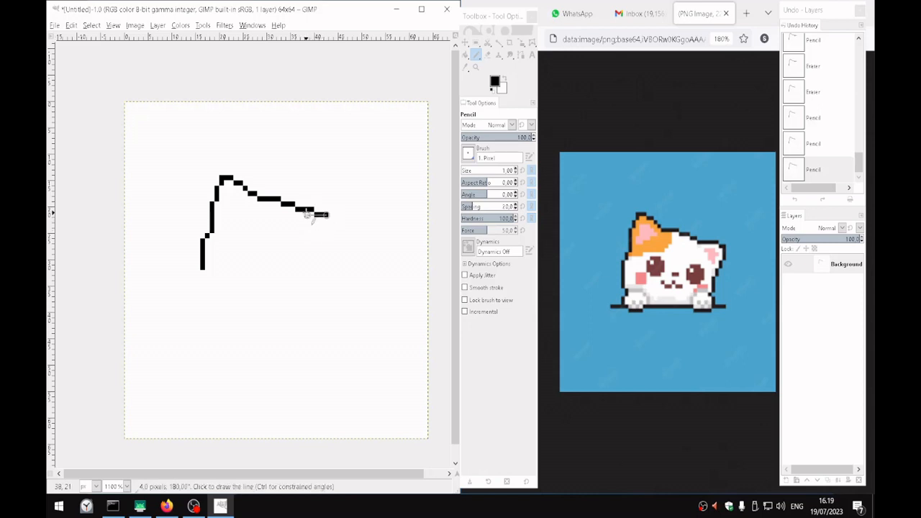
key(shift+e)
drag(319, 211, 317, 215)
key(n)
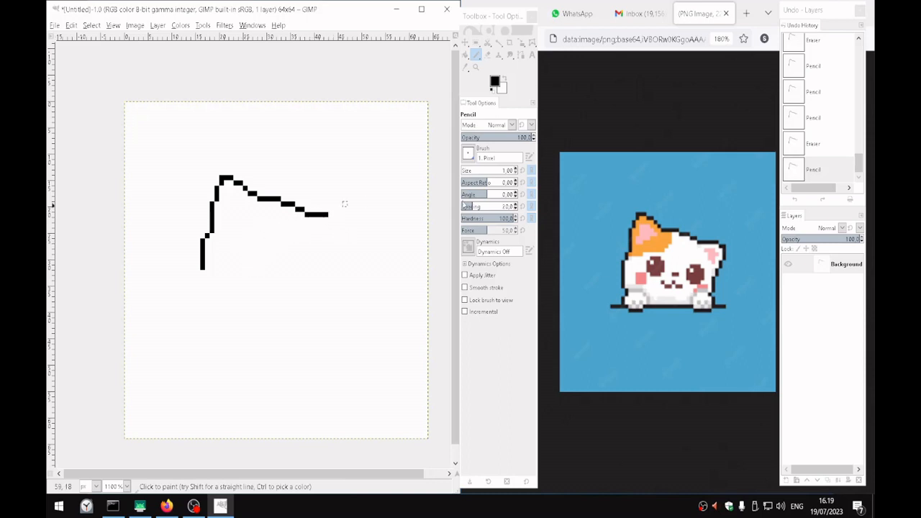
Set the foreground colour to the ear's orange (fca63f) sampled from the cat reference, and enlarge the reference to 150%
click(495, 83)
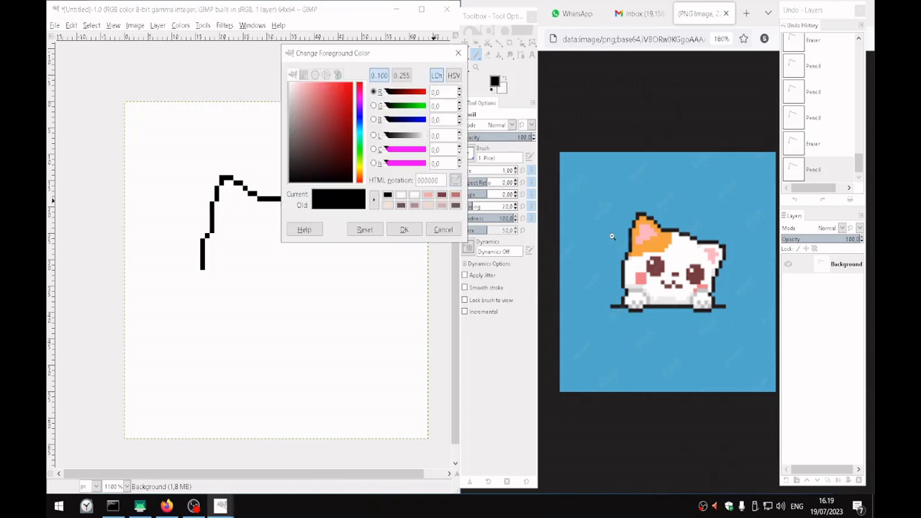
click(657, 245)
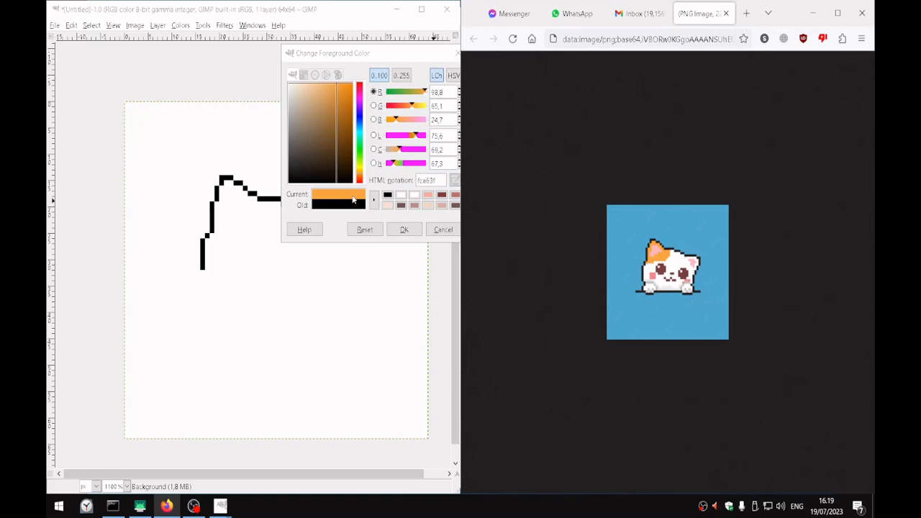
click(404, 229)
scroll(666, 249, up, 1)
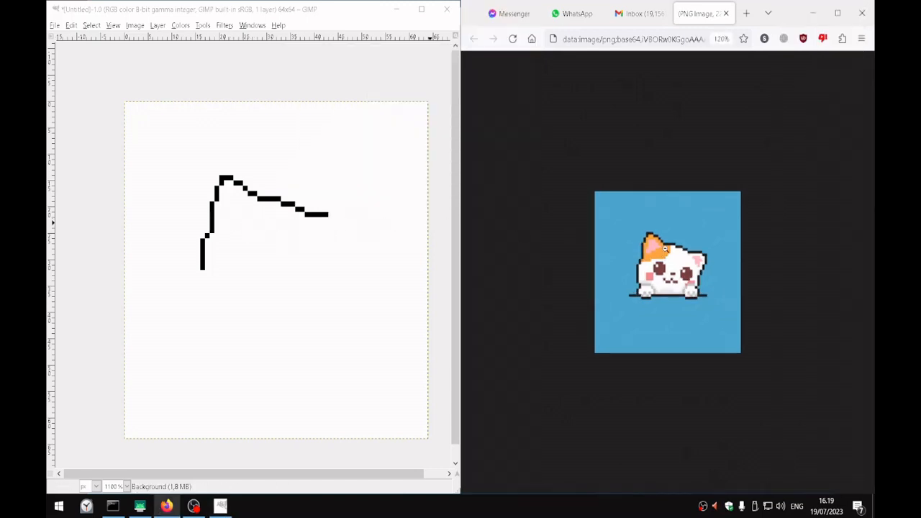
scroll(666, 248, up, 2)
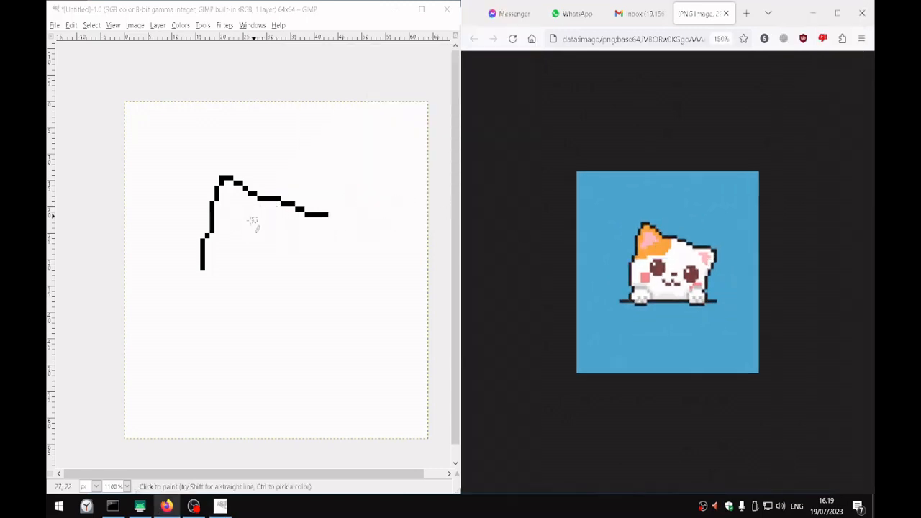
Show the docks and draw the lower edge of the orange ear patch, rising rightward from the left outline
key(Tab)
click(207, 246)
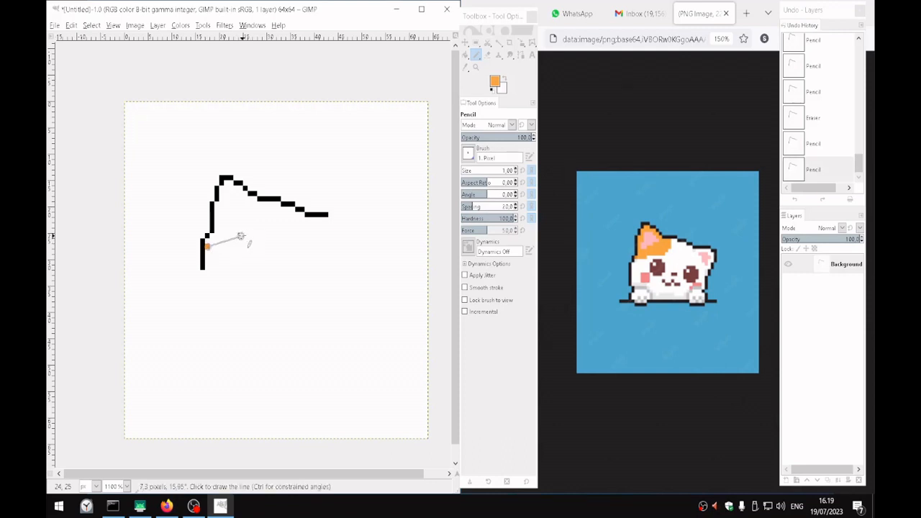
shift+click(240, 236)
shift+click(245, 236)
shift+click(254, 228)
shift+click(259, 221)
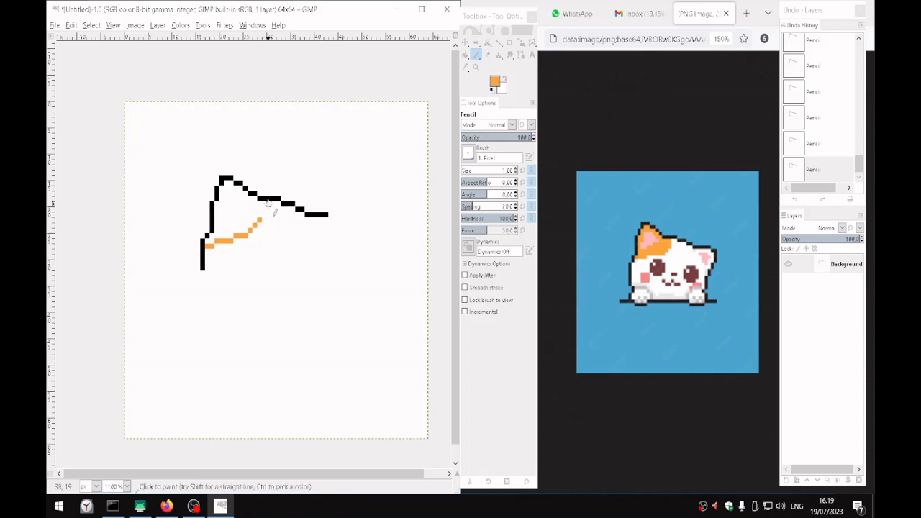
Draw the orange patch's short right edge down from the head line, join it to the lower edge, and erase the surplus corner pixel
click(267, 204)
shift+click(267, 219)
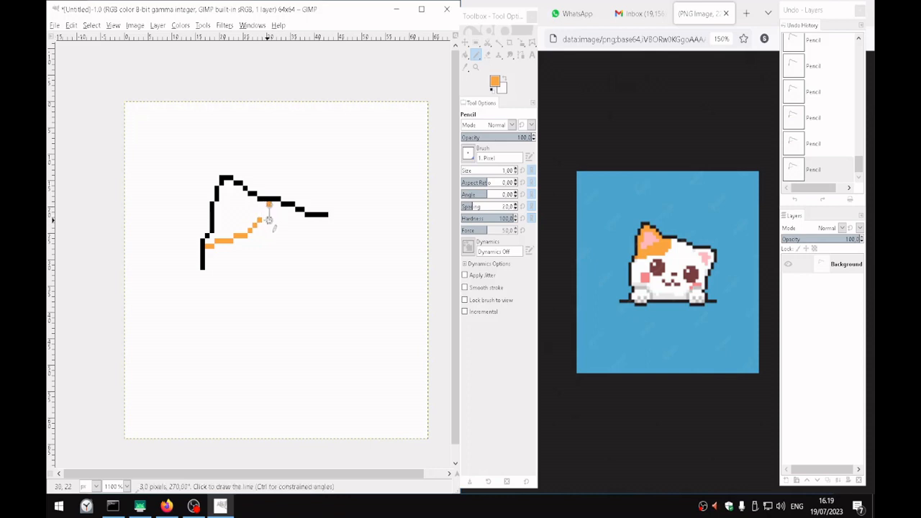
shift+click(263, 221)
key(shift+e)
click(269, 220)
key(n)
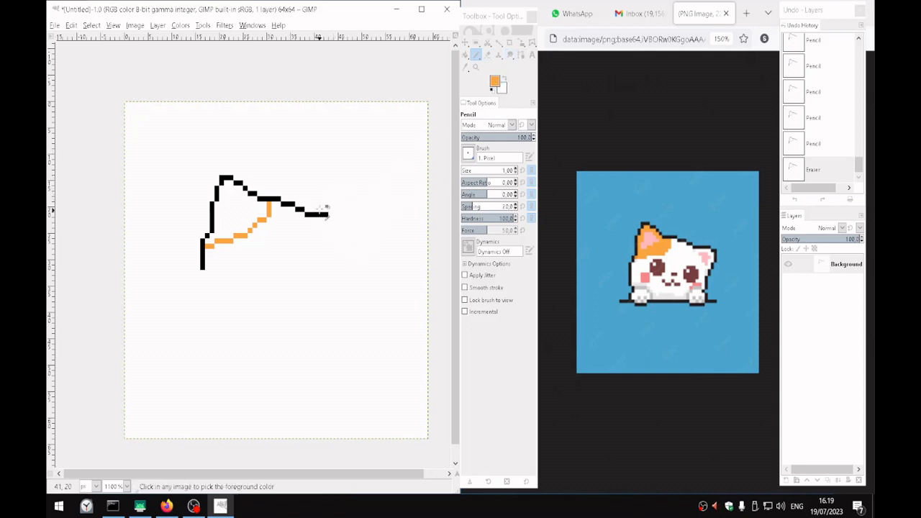
Pick black from the outline as the foreground colour and extend the head line 2 px rightward, one pixel lower
click(494, 84)
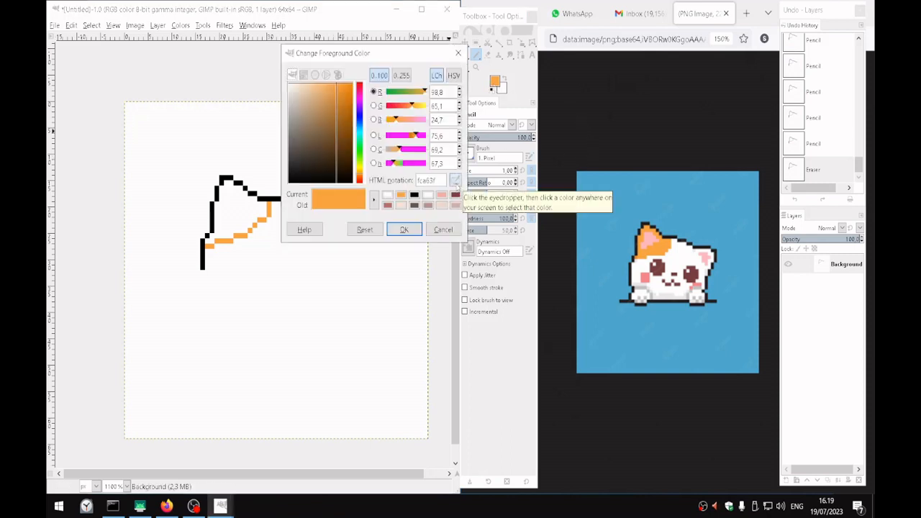
click(404, 229)
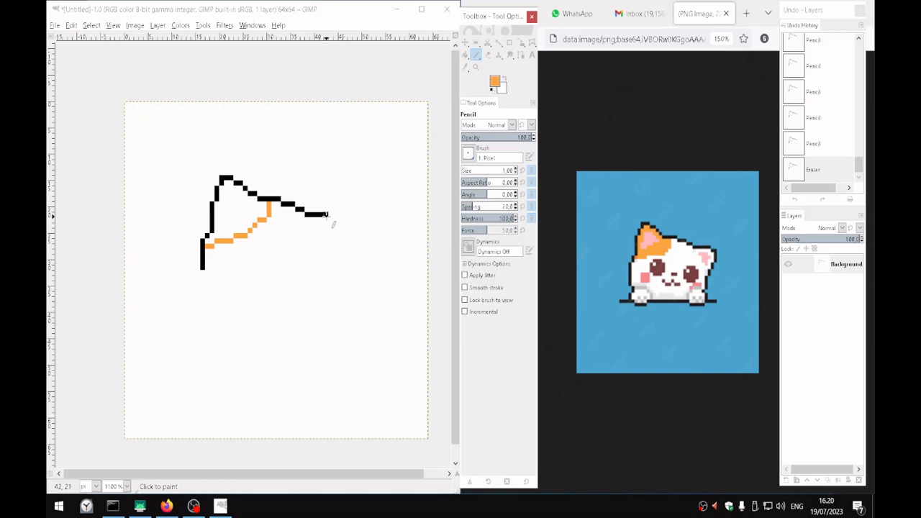
ctrl+click(329, 215)
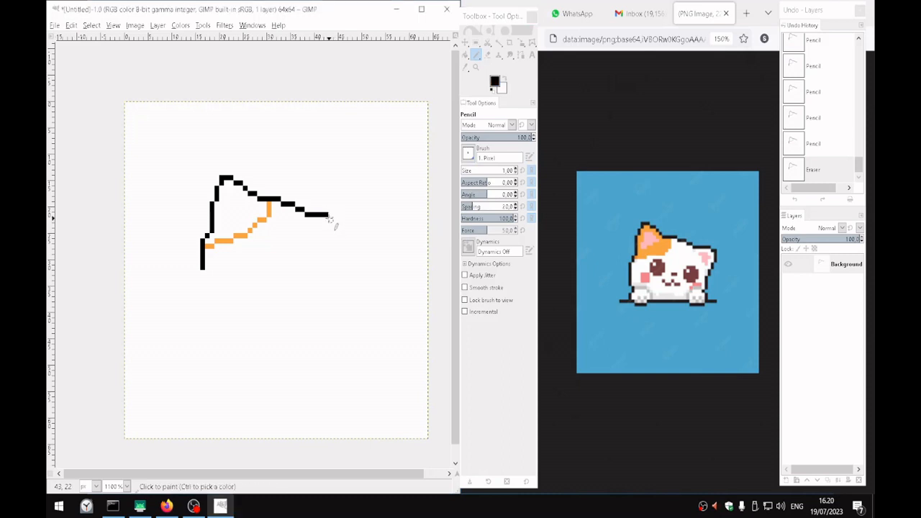
click(328, 217)
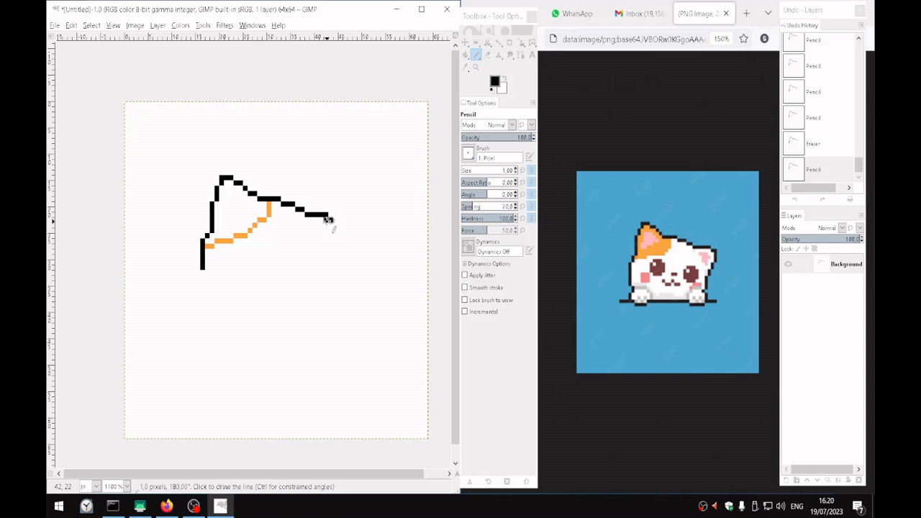
key(shift+e)
click(326, 221)
key(n)
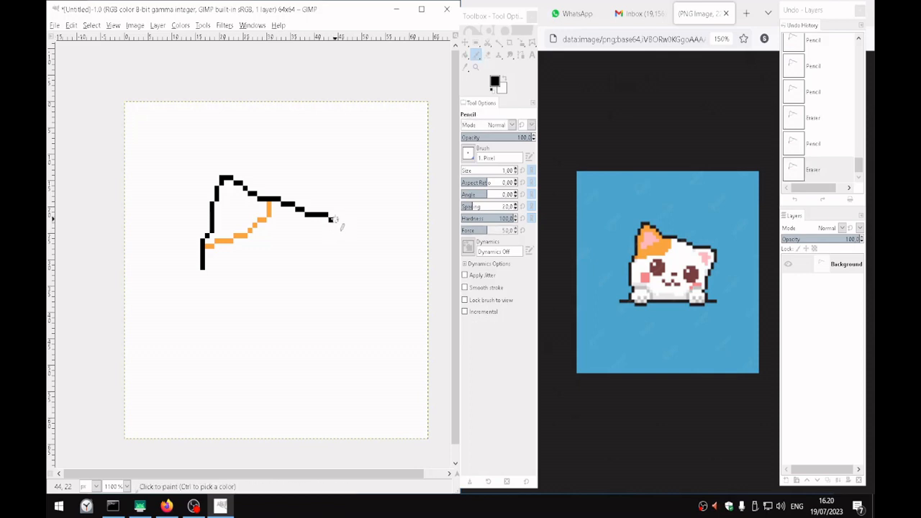
click(334, 220)
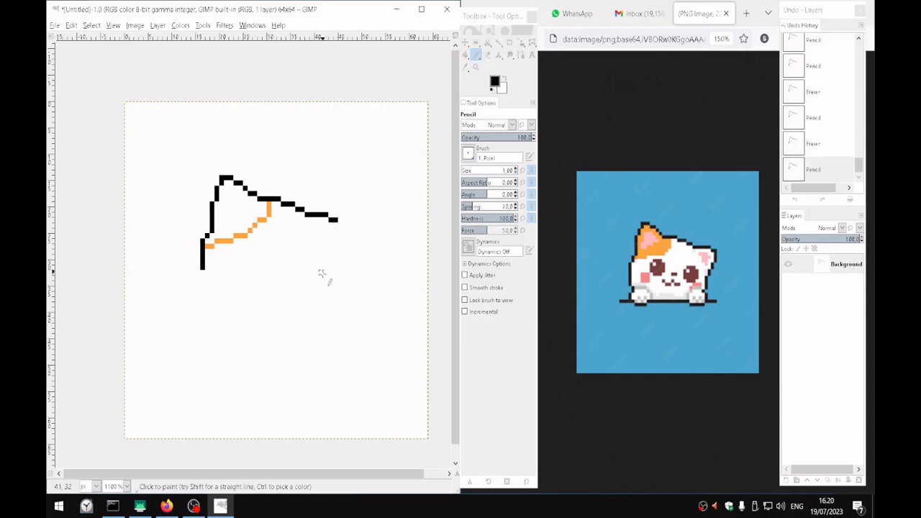
Extend the left outline about 4 px downward and draw the right ear's top and its side stepping down and inward
click(204, 273)
shift+click(204, 289)
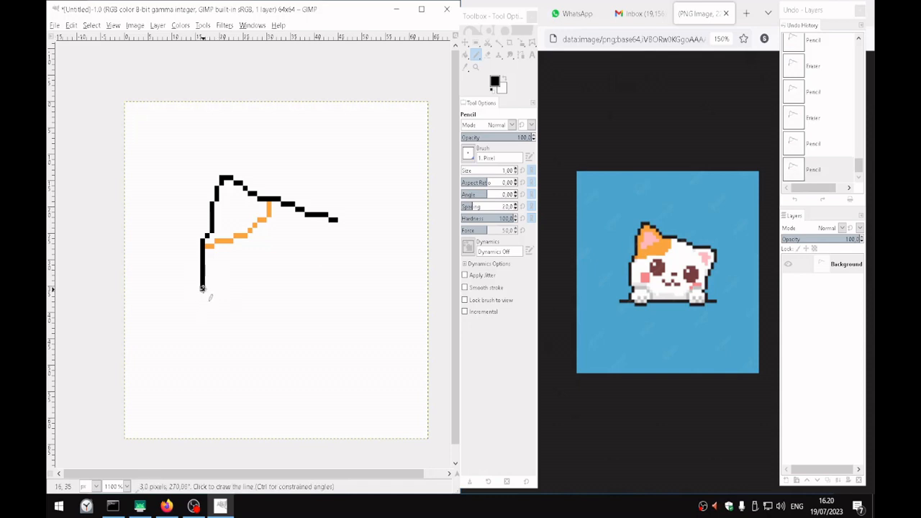
click(334, 267)
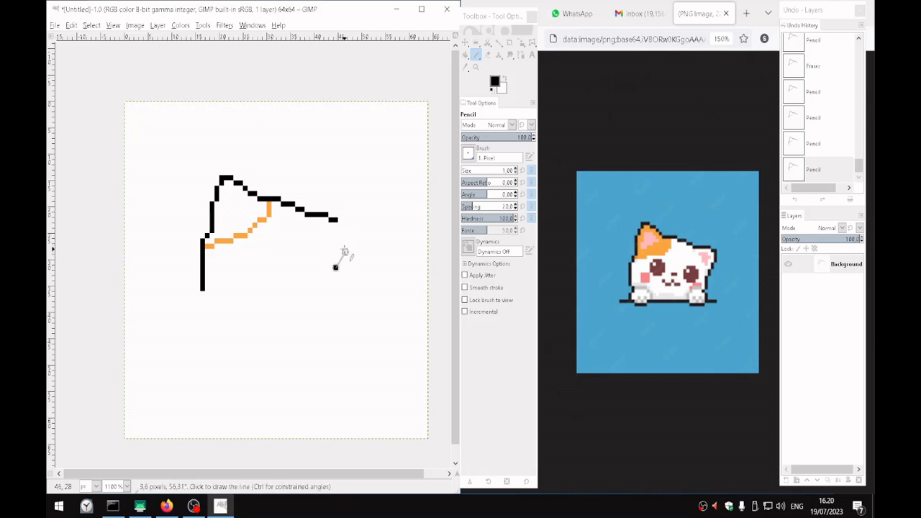
shift+click(346, 247)
mouse_move(341, 220)
mouse_down()
mouse_move(351, 221)
mouse_move(350, 246)
mouse_up()
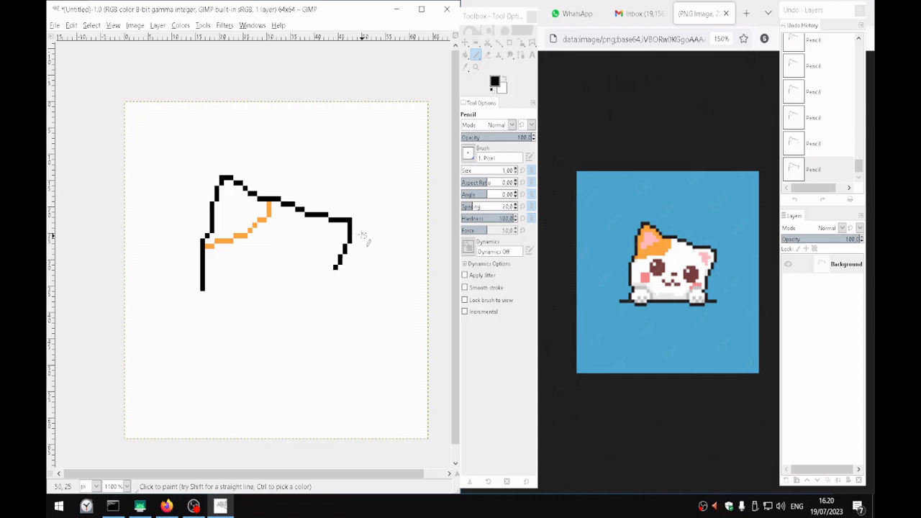
Select the right ear's side with a 4 x 10 px rectangle below its top line
key(r)
mouse_move(352, 275)
mouse_down()
mouse_move(329, 238)
mouse_move(330, 220)
mouse_up()
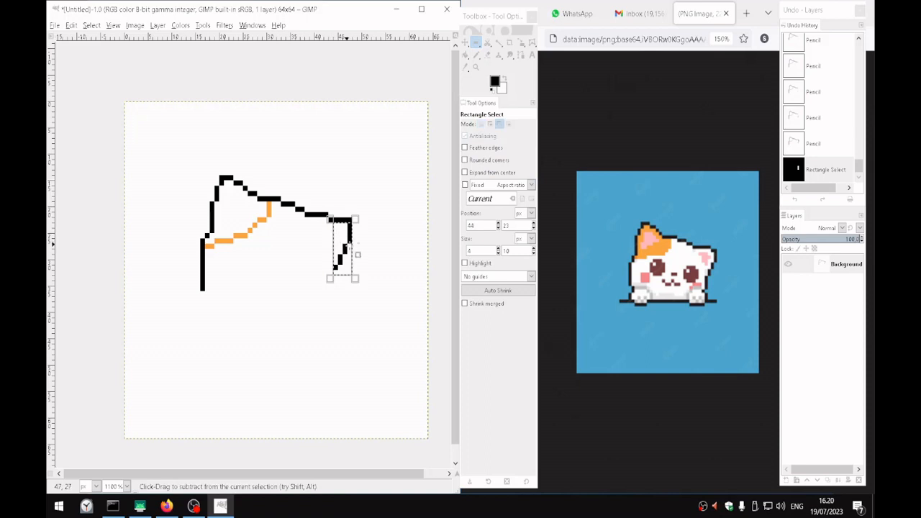
key(ctrl+x)
key(ctrl+x)
key(ctrl+v)
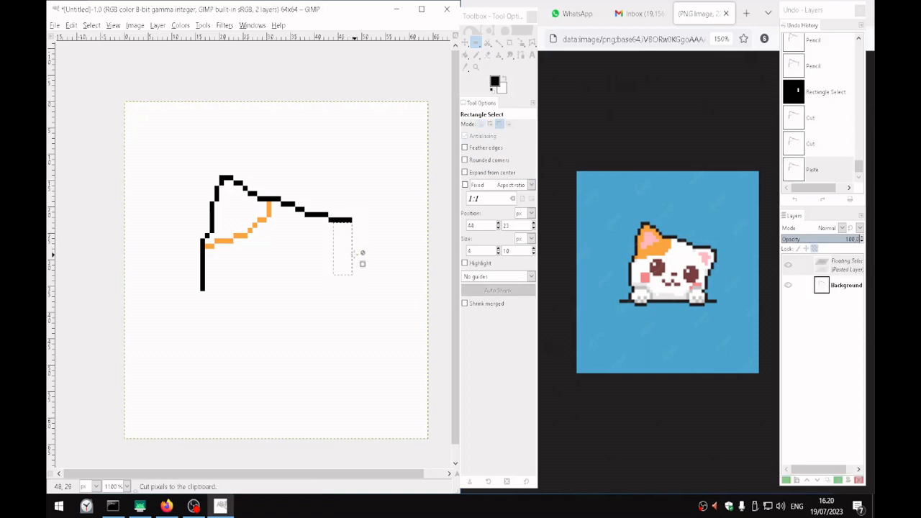
key(ctrl+z)
key(ctrl+z)
key(ctrl+z)
Cut and paste the selected right ear side, shift it 1 px left and 1 px down, and anchor it
key(ctrl+x)
key(ctrl+v)
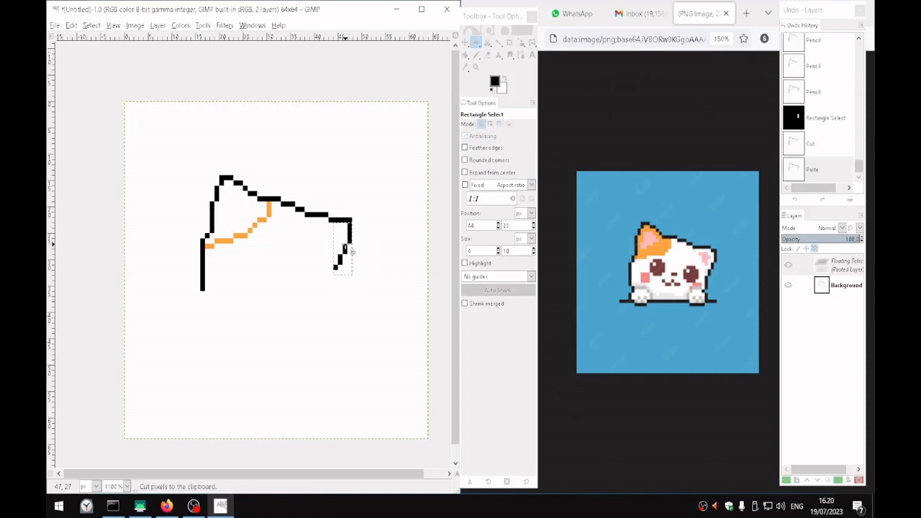
drag(345, 245, 345, 253)
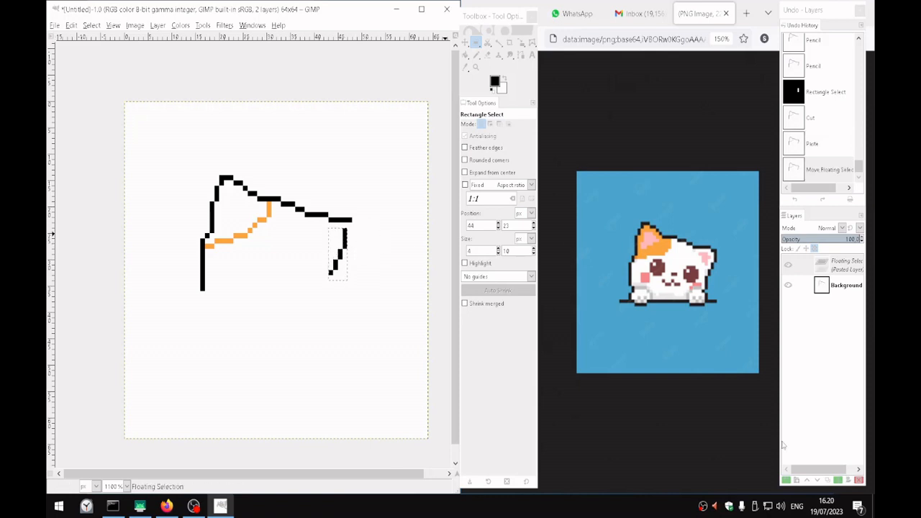
click(371, 237)
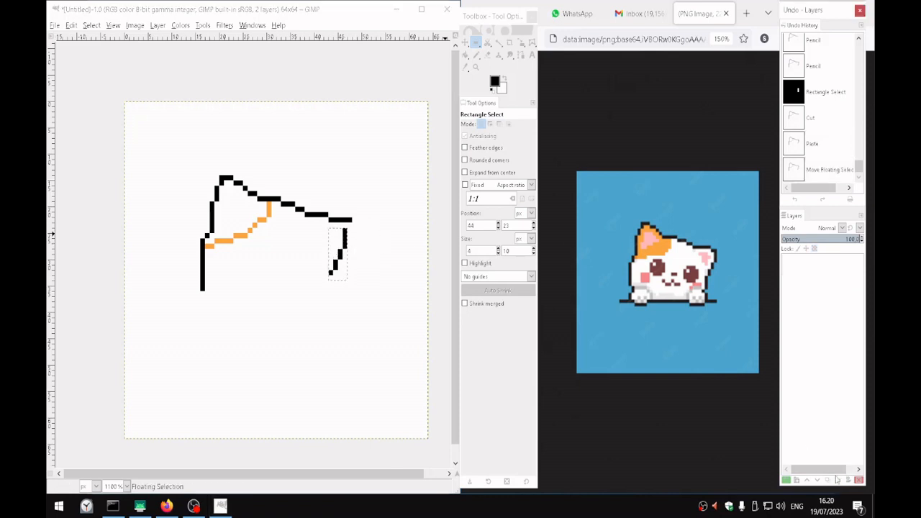
Join the shifted right ear side to the head line in black and erase the surplus pixel at the corner
key(n)
click(346, 225)
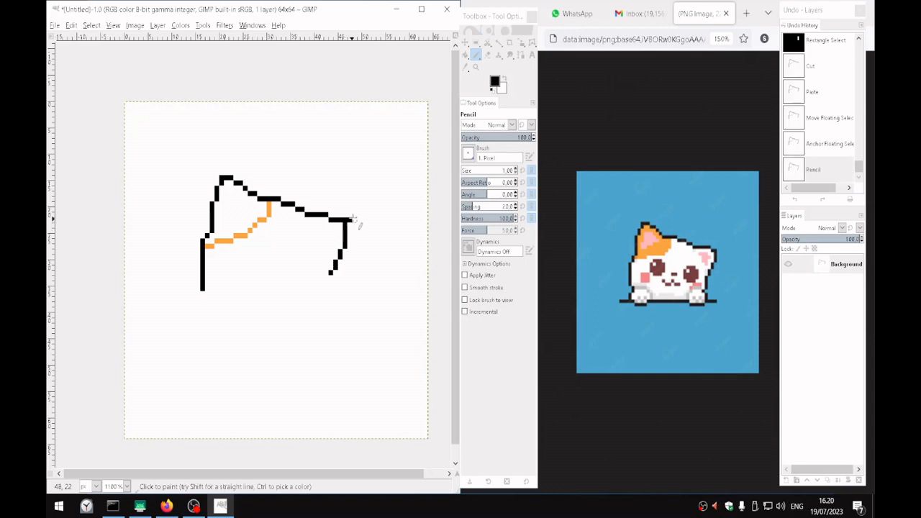
key(shift+e)
click(350, 220)
click(353, 225)
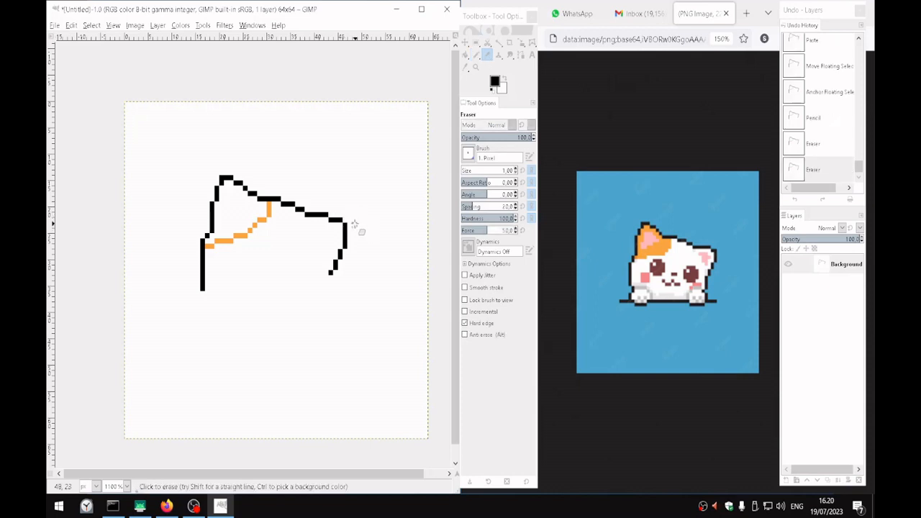
key(n)
click(344, 219)
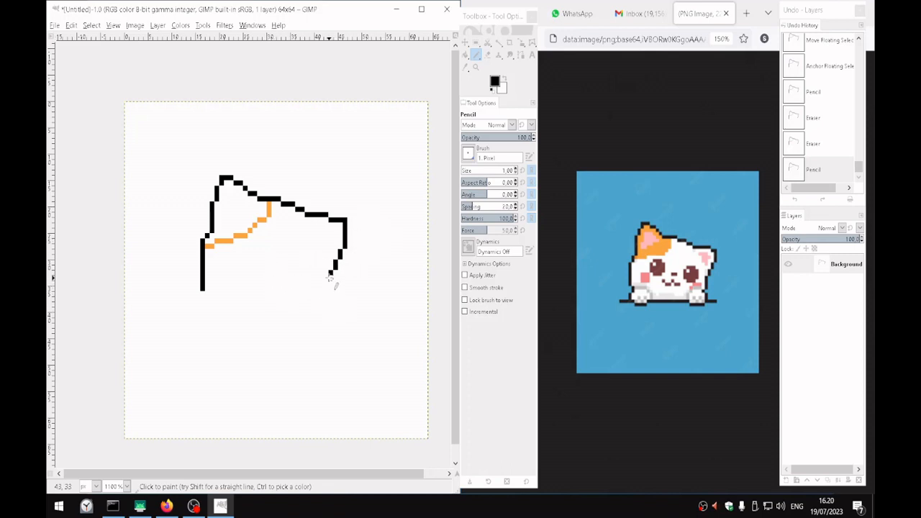
Step the left outline's lower end 1 px inward and run a straight guide line across the body, joined up to the right outline
click(207, 293)
key(shift)
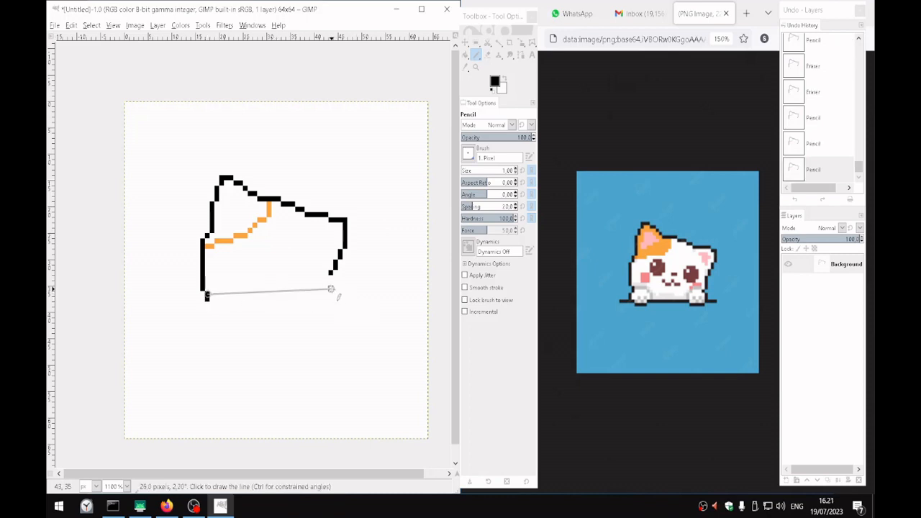
shift+click(331, 294)
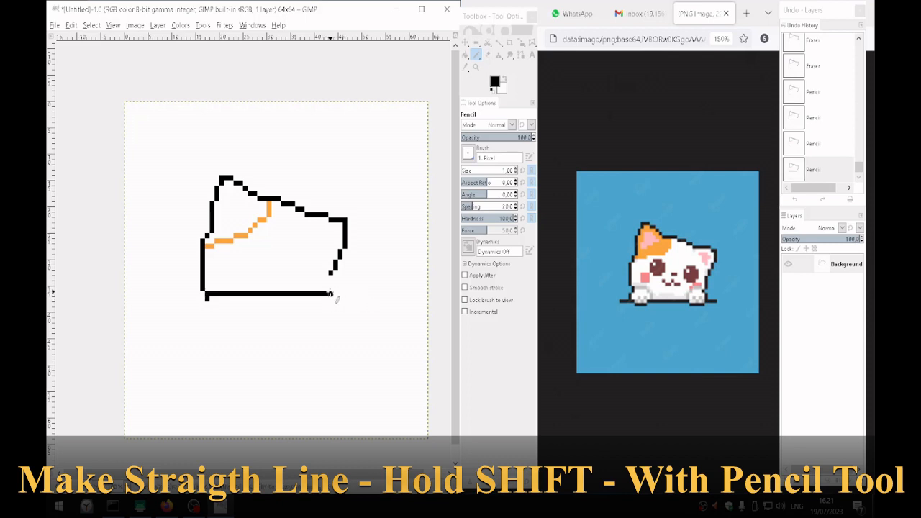
shift+click(332, 272)
Erase the horizontal guide line between the left and right outlines in one straight stroke
key(shift+e)
click(328, 293)
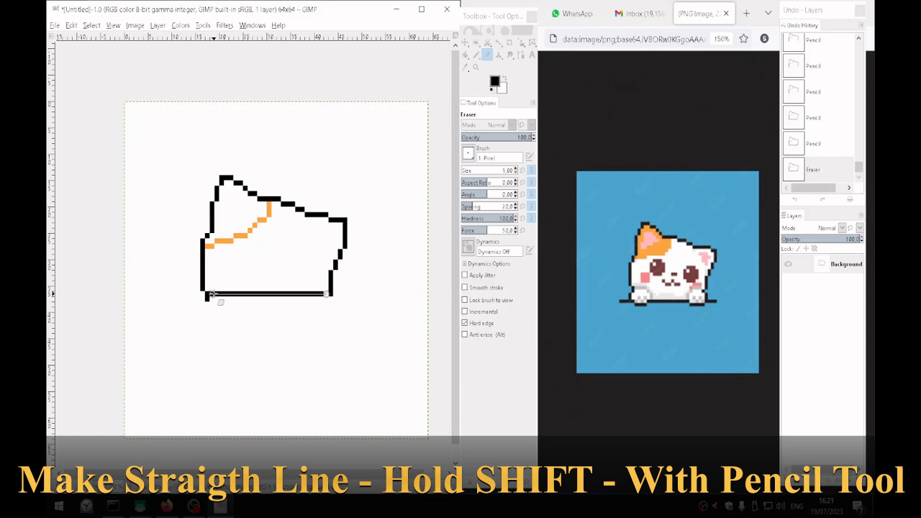
shift+click(208, 294)
Step the right outline's lower end 1 px inward and draw the left paw's outer side about 5 px downward
key(n)
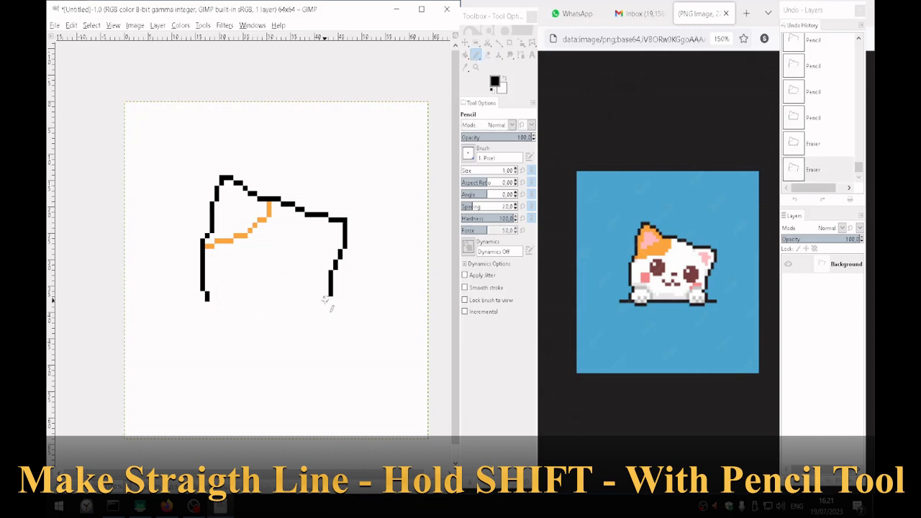
click(327, 299)
shift+click(205, 315)
shift+click(203, 327)
Try to draw a straight black ground line about 46 px long at the foot of the left paw's side
shift+click(175, 326)
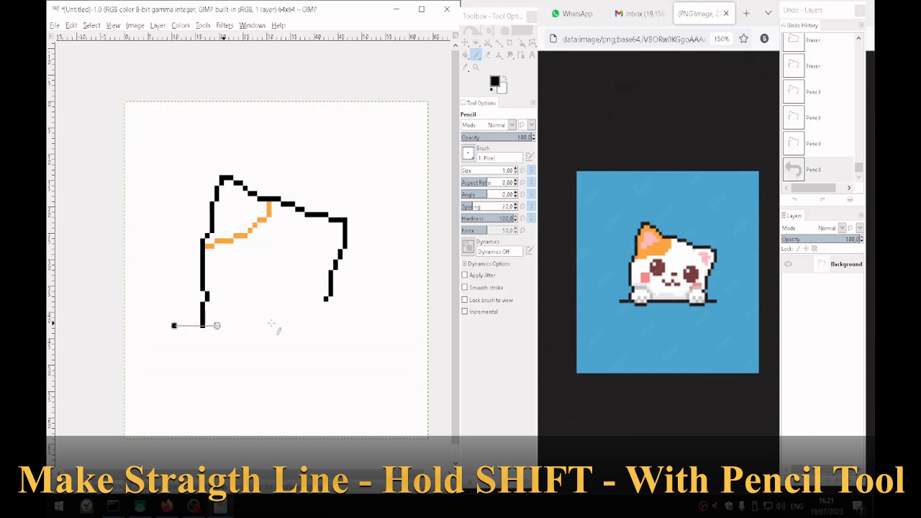
shift+click(387, 326)
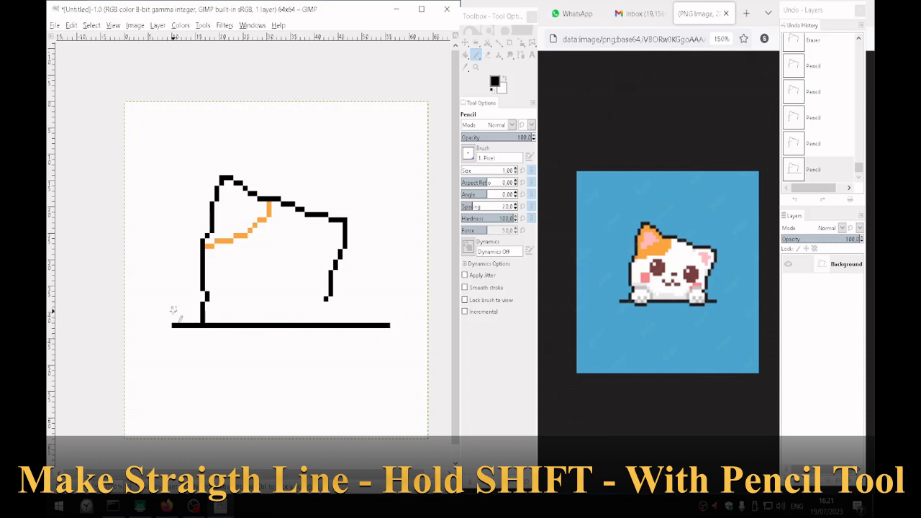
click(173, 310)
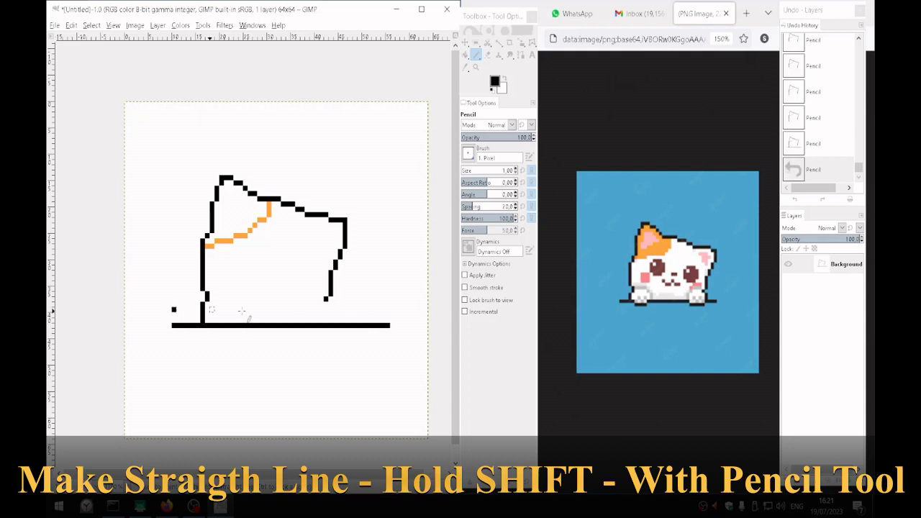
key(ctrl+z)
Draw a straight ground line about 41 px long two pixels higher, and erase the lower line with the surplus paw pixels beneath
click(174, 315)
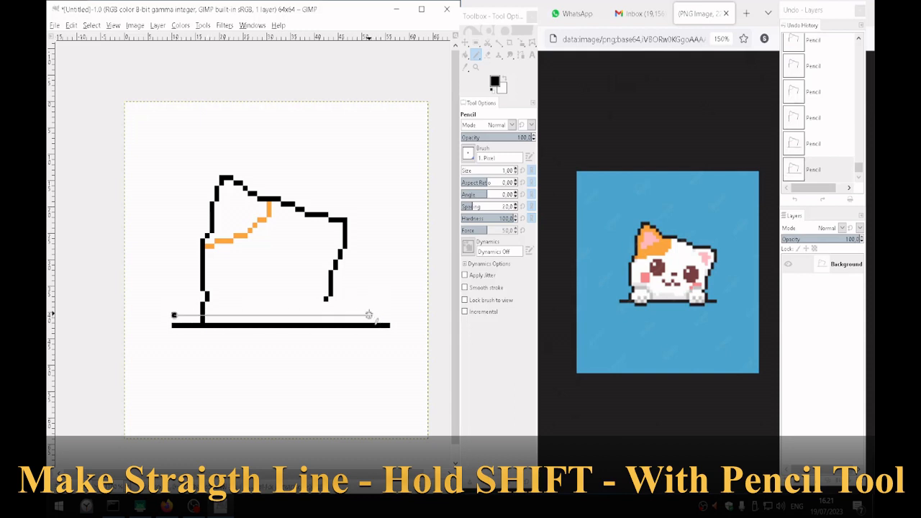
shift+click(365, 316)
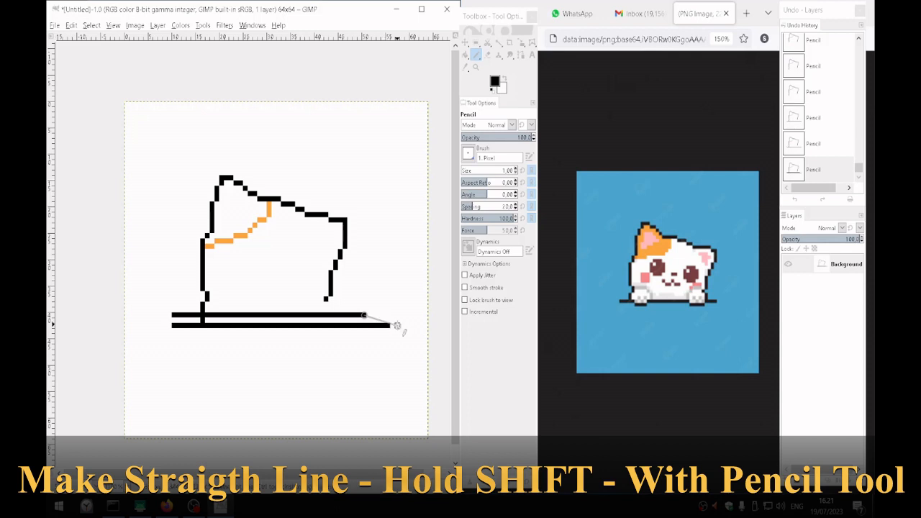
key(shift+e)
click(388, 325)
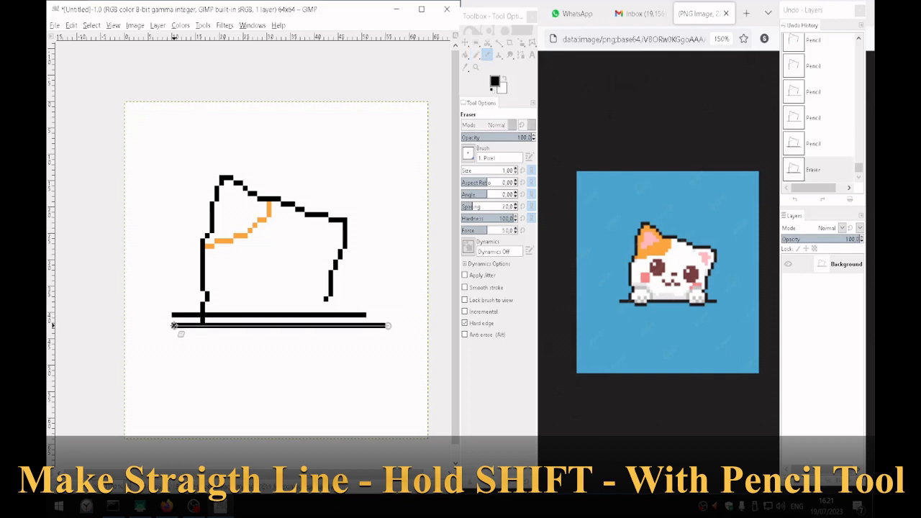
shift+click(173, 326)
click(204, 320)
Form the left paw's underside by erasing about 5 px of the ground line and redrawing them in black one pixel lower
key(n)
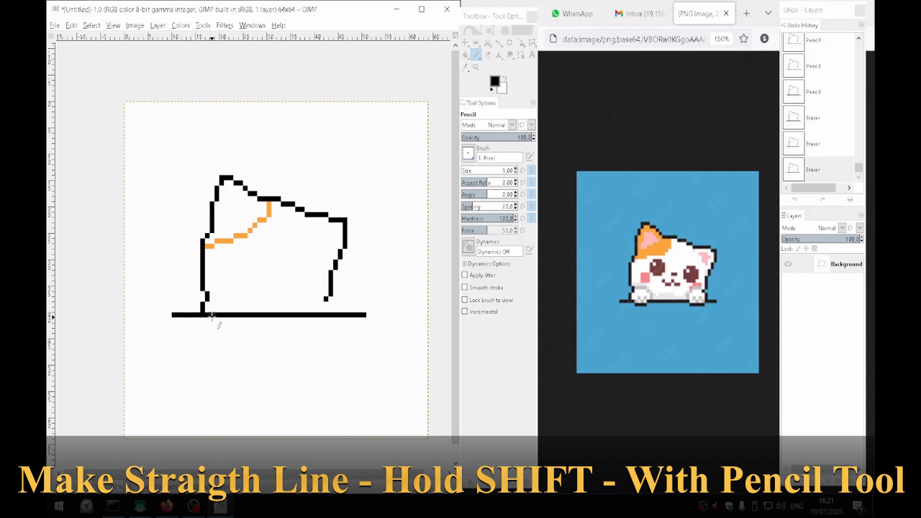
key(shift+e)
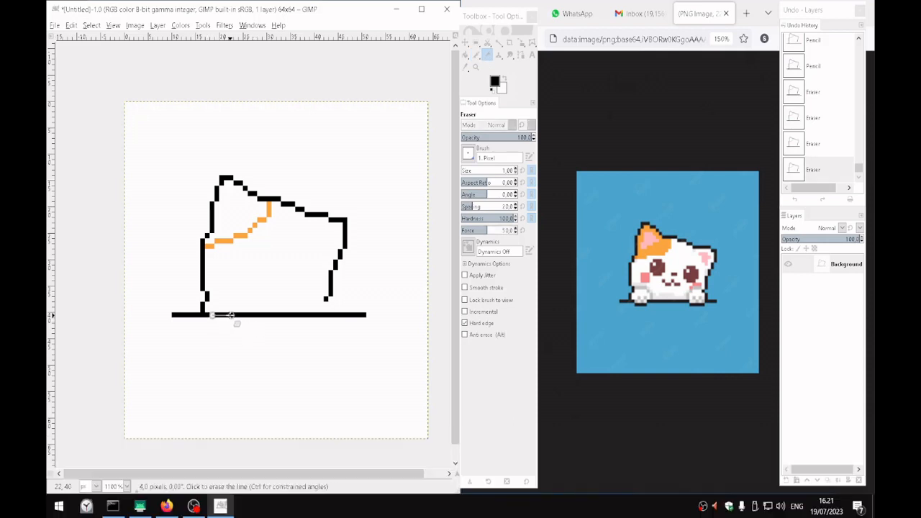
shift+click(232, 318)
key(n)
click(212, 320)
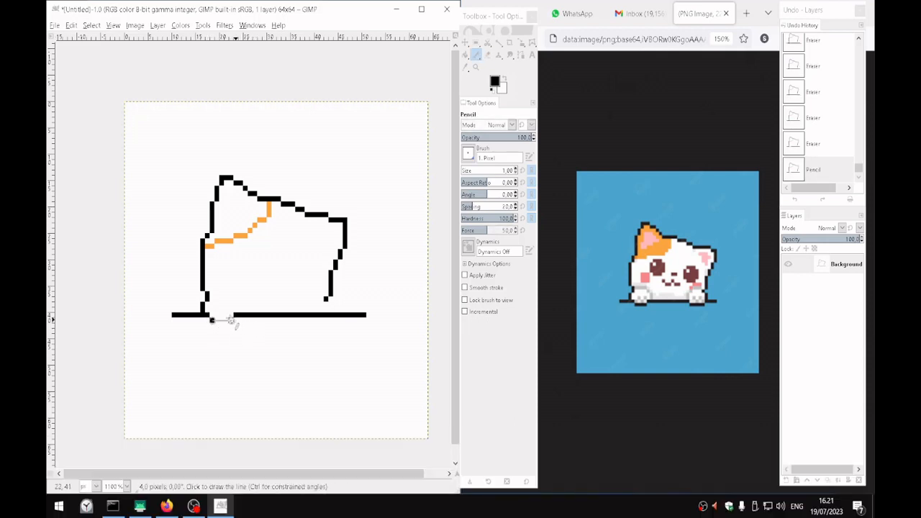
shift+click(231, 320)
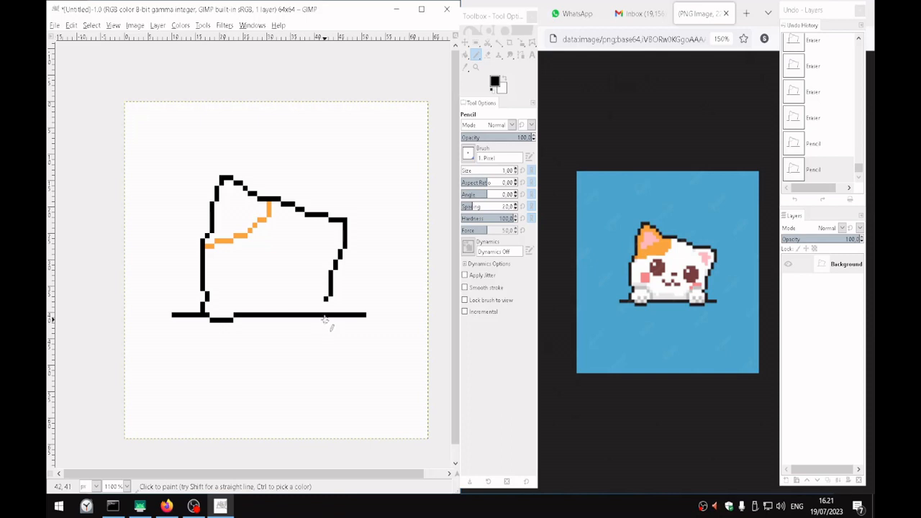
Form the right paw's underside by replacing about 5 px of the ground line with a black segment one pixel lower
key(shift+e)
click(321, 315)
shift+click(302, 315)
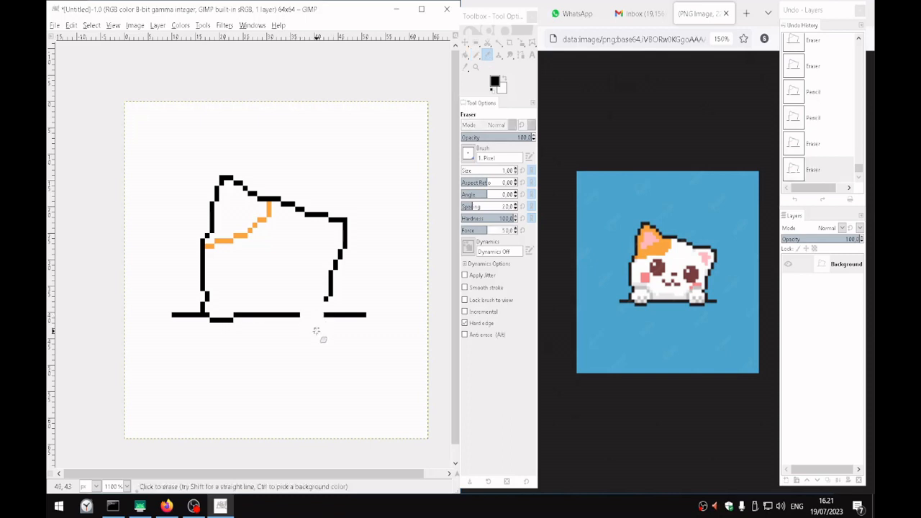
key(n)
click(303, 320)
shift+click(322, 321)
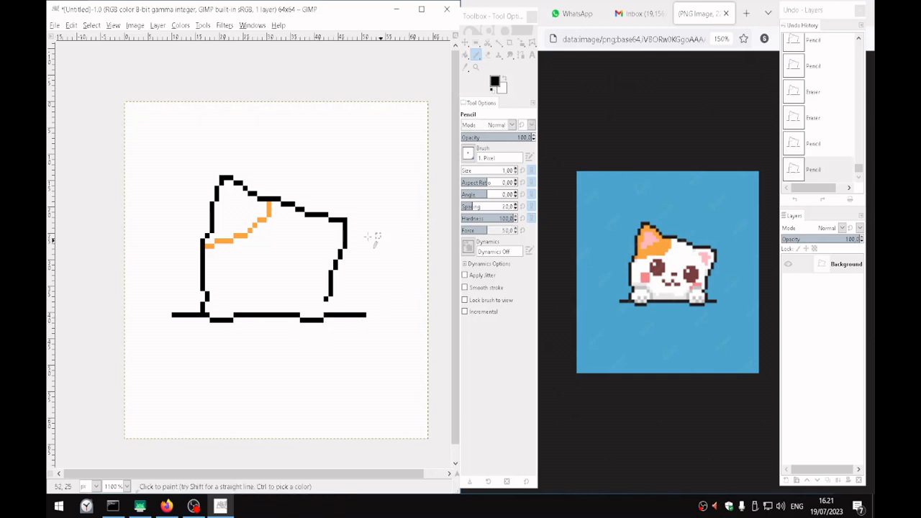
Extend the right outline down to the ground line as the right paw's outer side and erase the surplus pixels beside it
drag(326, 300, 326, 315)
click(329, 306)
key(shift+e)
click(329, 306)
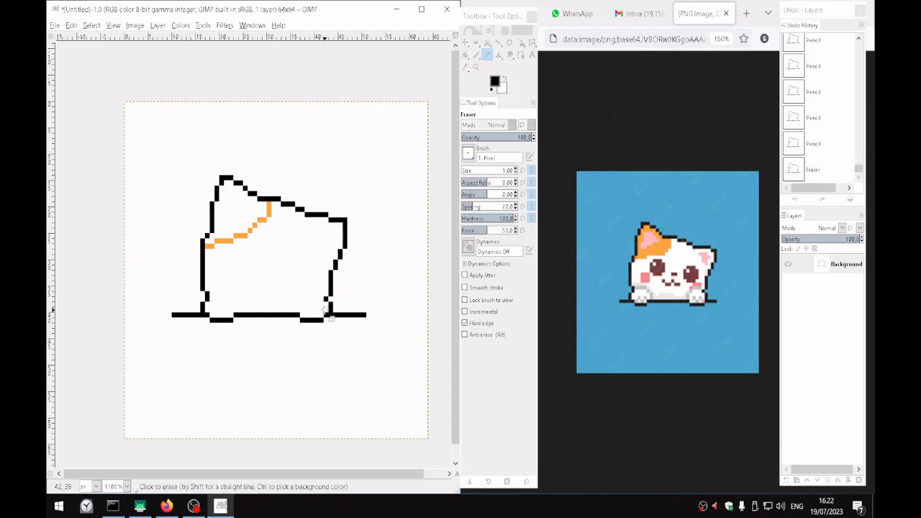
click(360, 324)
Pick orange from the patch's edge as the foreground colour and bucket-fill the left ear patch with it
key(n)
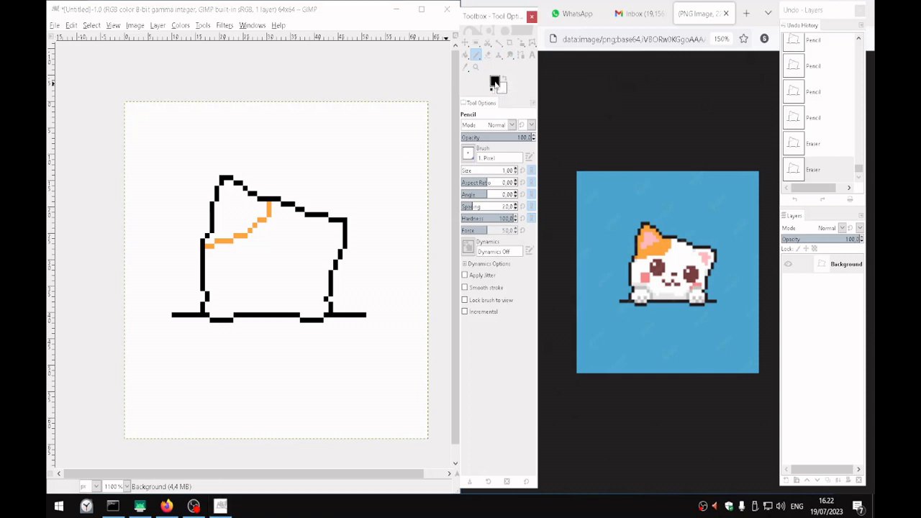
click(495, 83)
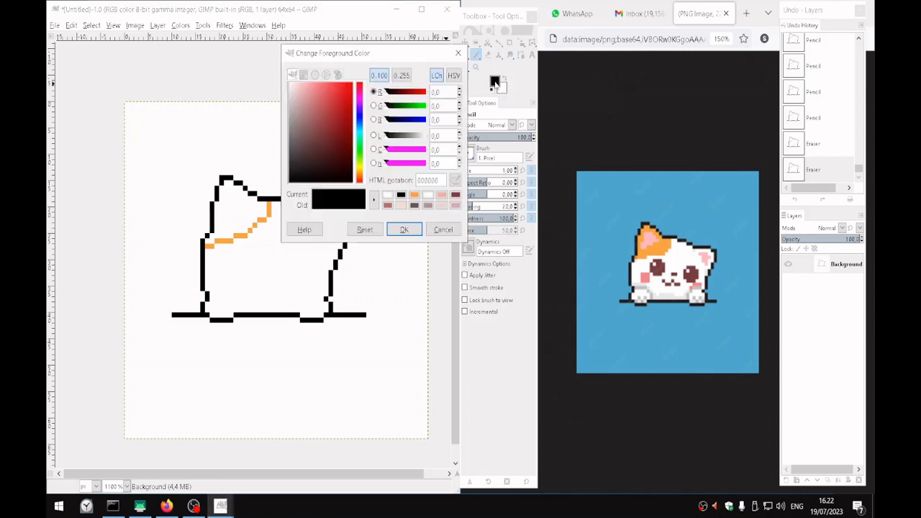
click(443, 230)
ctrl+click(269, 211)
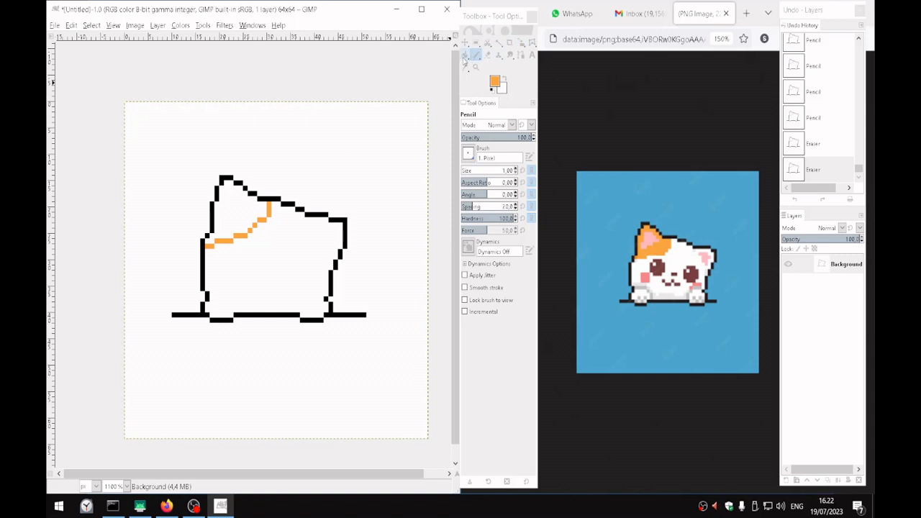
click(465, 55)
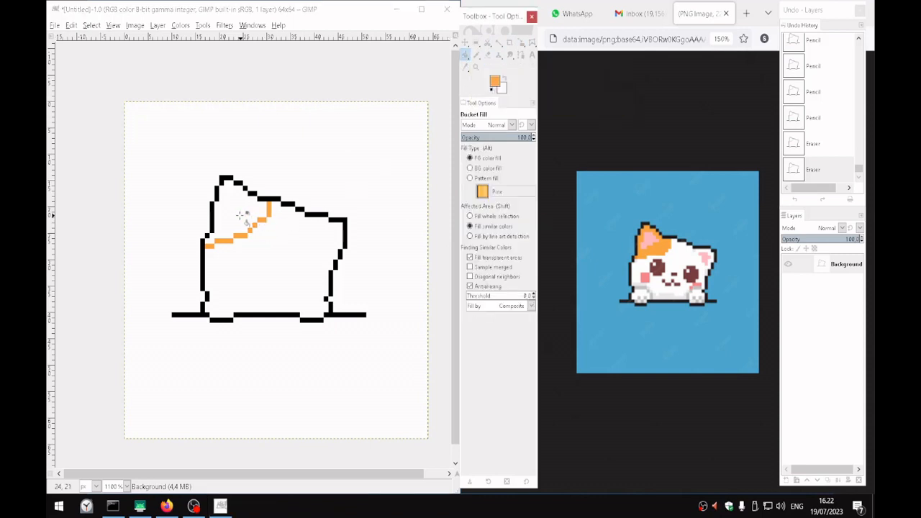
click(243, 209)
Sample brown 7c4646 from the reference cat's left eye as the foreground colour and pencil one pixel below the orange patch
key(n)
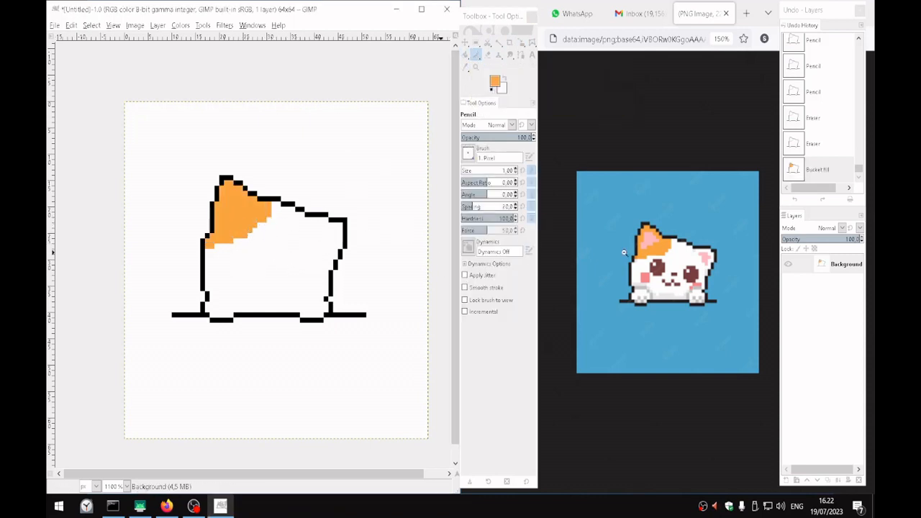
click(497, 84)
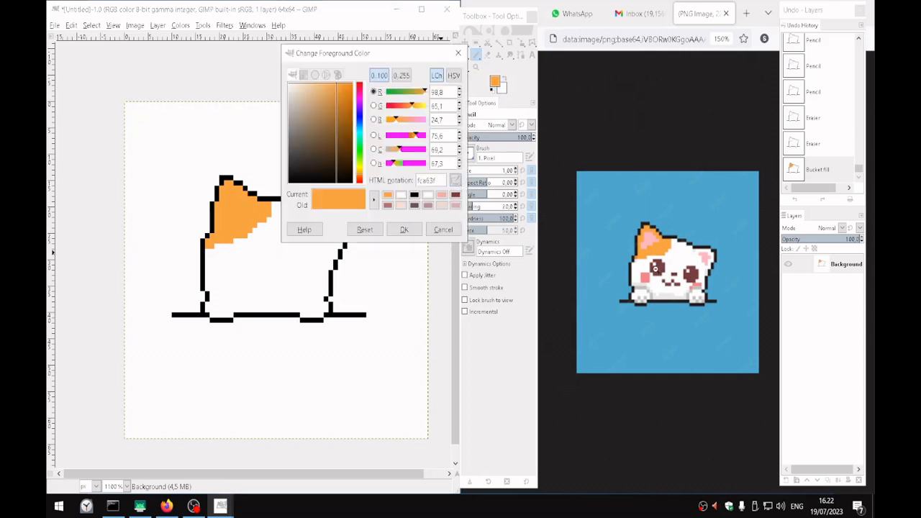
click(658, 268)
scroll(658, 267, up, 3)
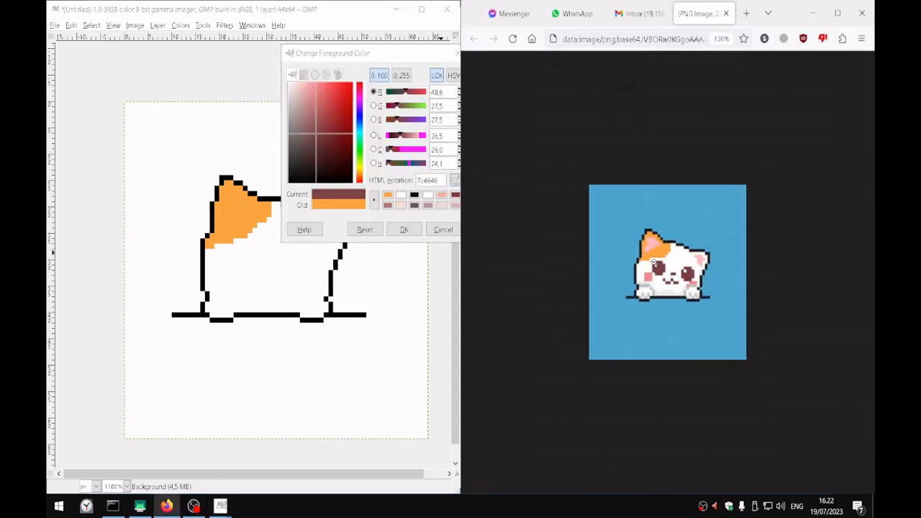
click(404, 229)
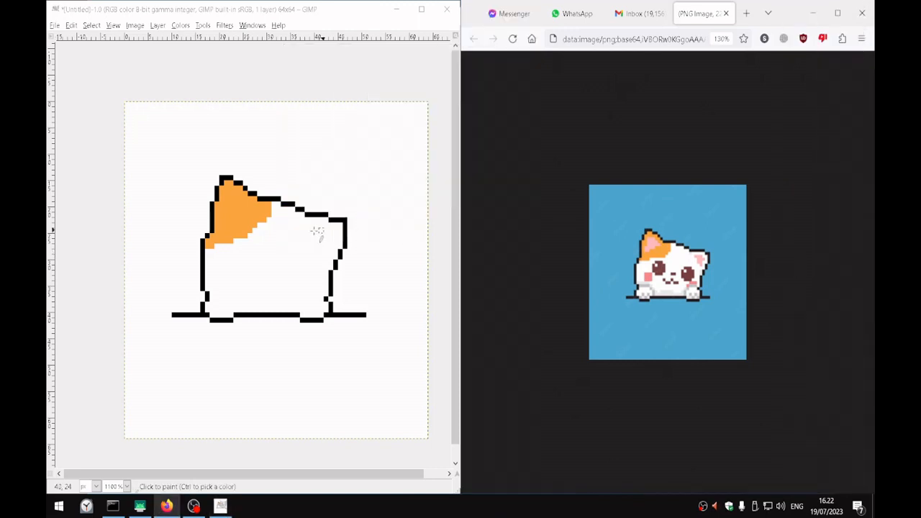
click(235, 251)
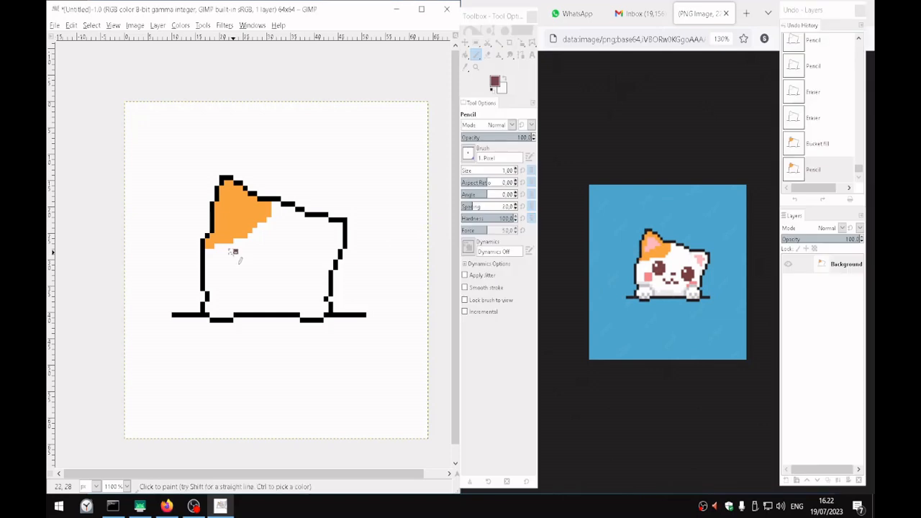
Select a 4 x 4 px ellipse at position 24, 30 for the left eye, just below the brown pixel
click(477, 45)
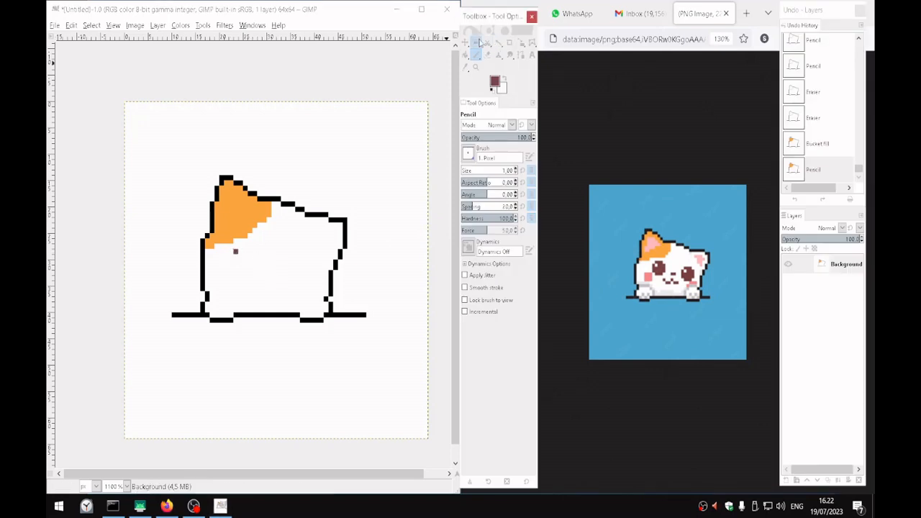
right_click(476, 46)
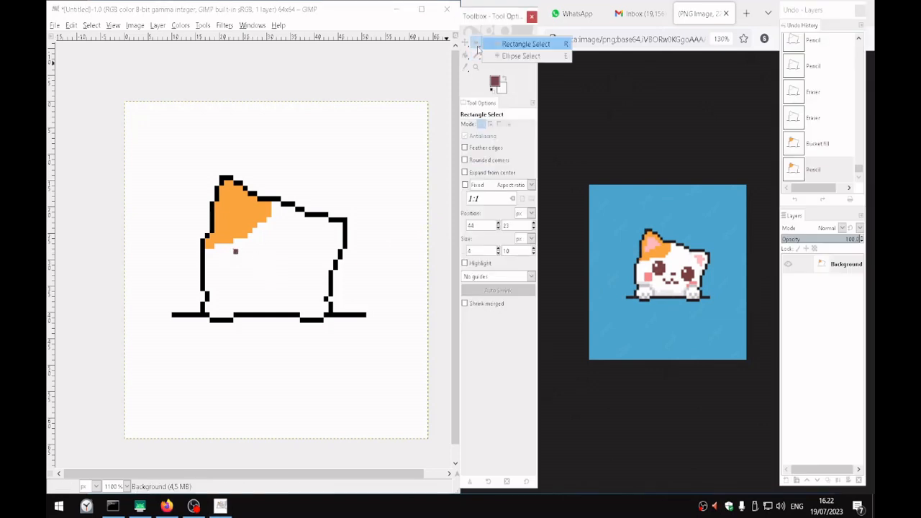
click(521, 55)
mouse_move(235, 254)
mouse_down()
mouse_move(277, 310)
mouse_move(263, 282)
mouse_move(275, 290)
mouse_move(260, 286)
mouse_up()
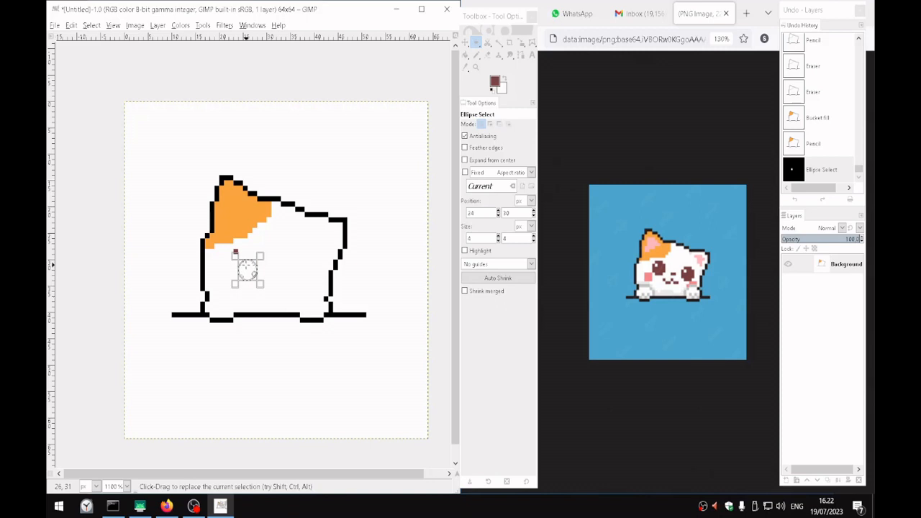
key(m)
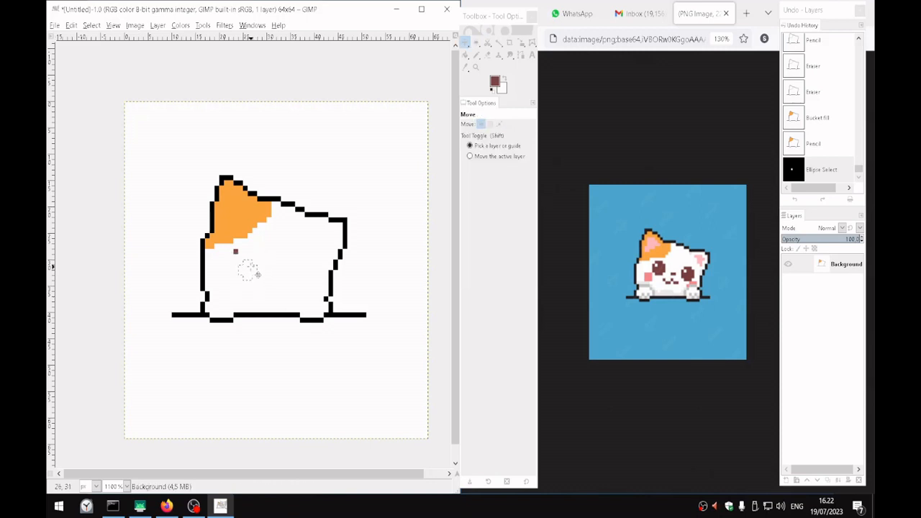
Stroke the left eye's elliptical selection with a 1 px solid brown line to form a ring
drag(251, 267, 243, 259)
key(ctrl+z)
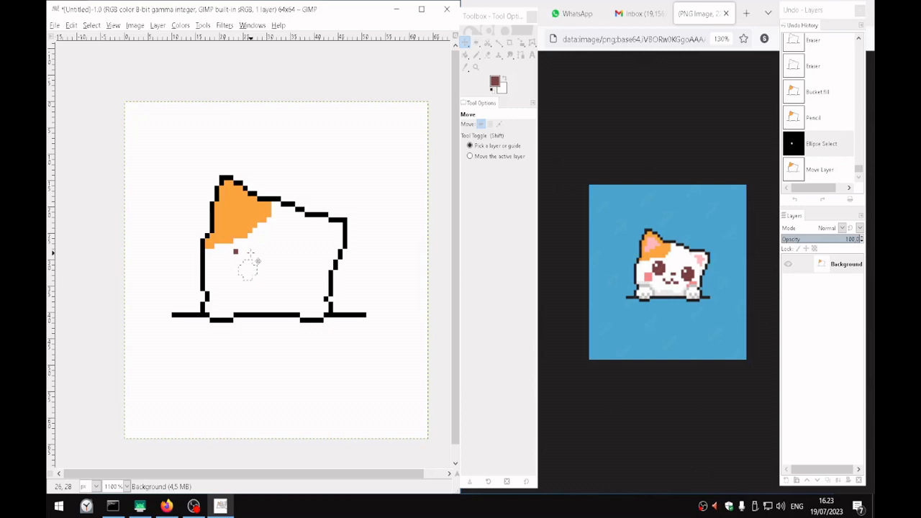
key(n)
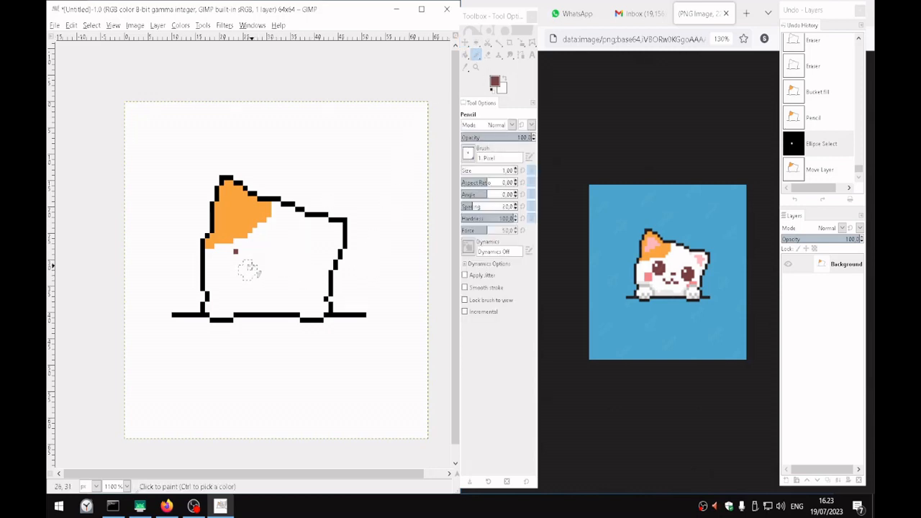
click(92, 25)
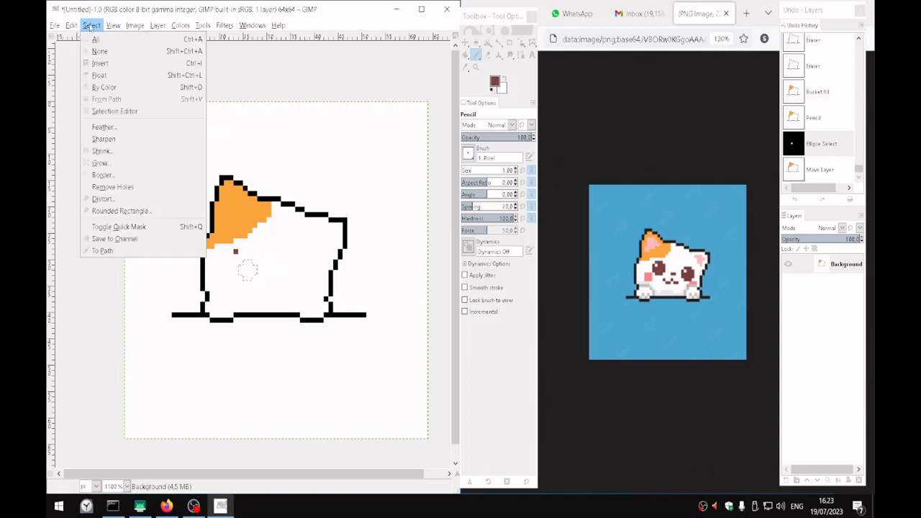
mouse_move(72, 26)
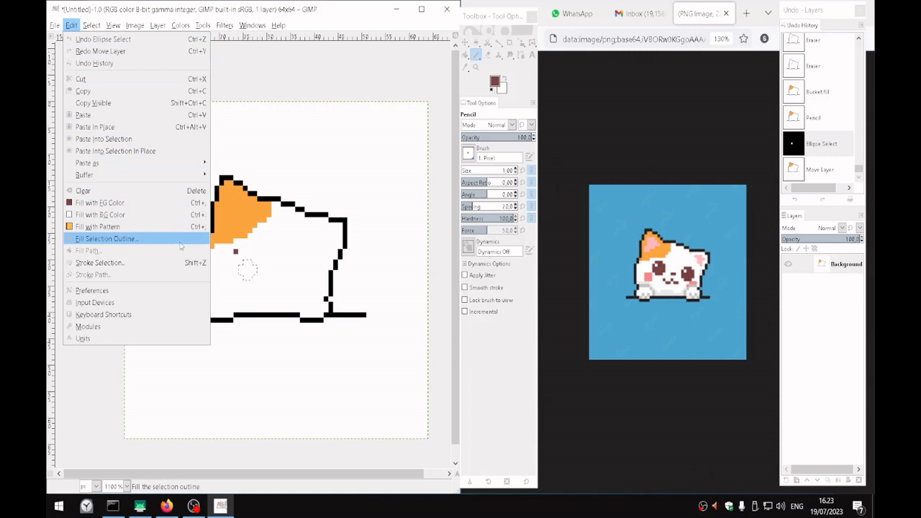
click(158, 263)
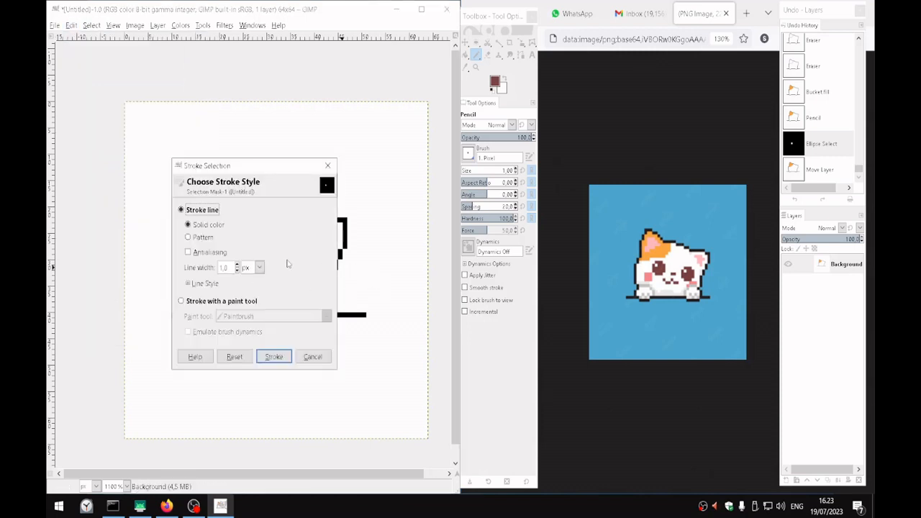
click(279, 359)
scroll(272, 260, up, 1)
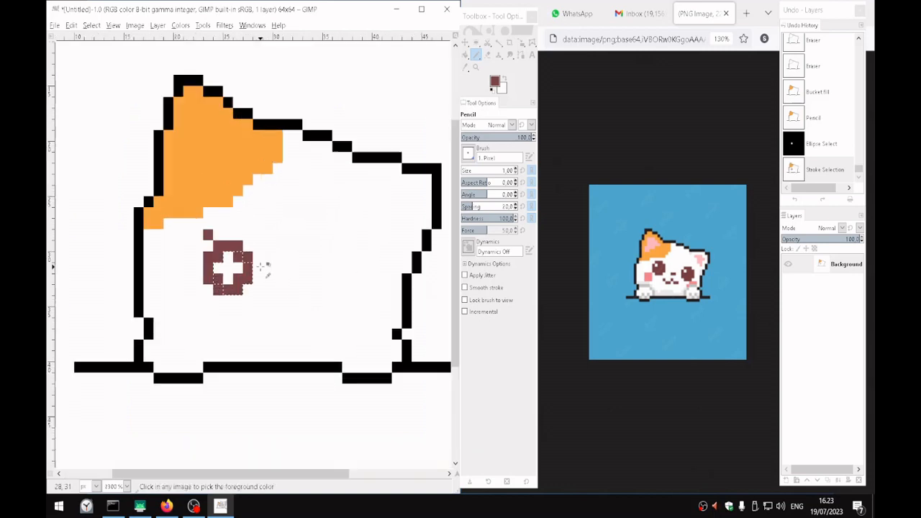
drag(278, 261, 276, 259)
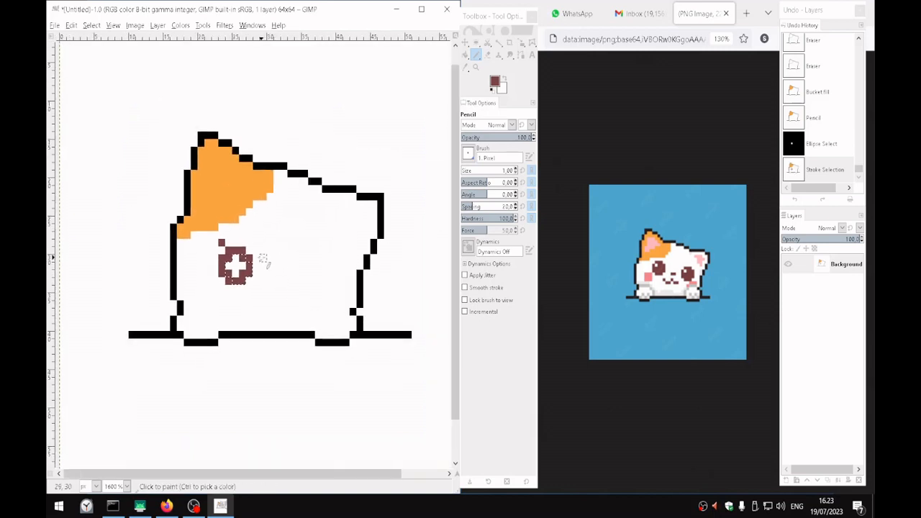
Clear the elliptical selection and erase the stray brown pixel above the left eye's ring
click(476, 44)
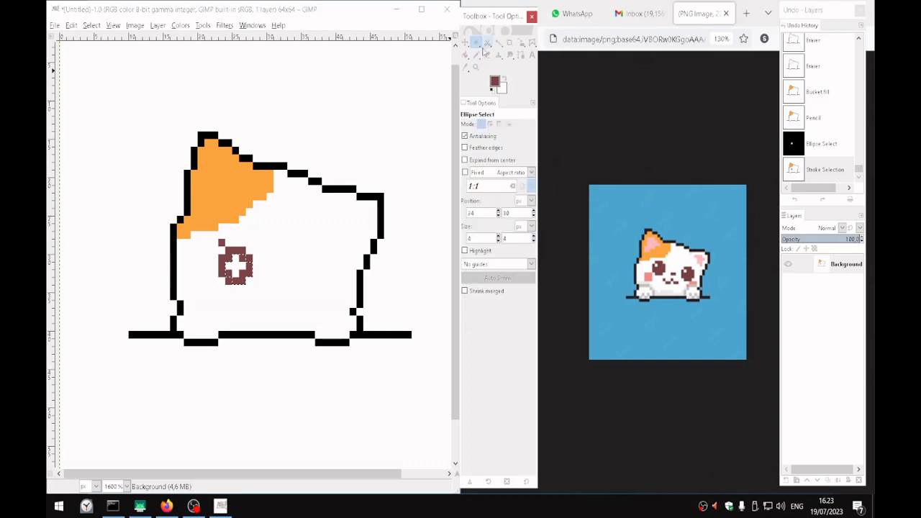
right_click(475, 48)
click(518, 46)
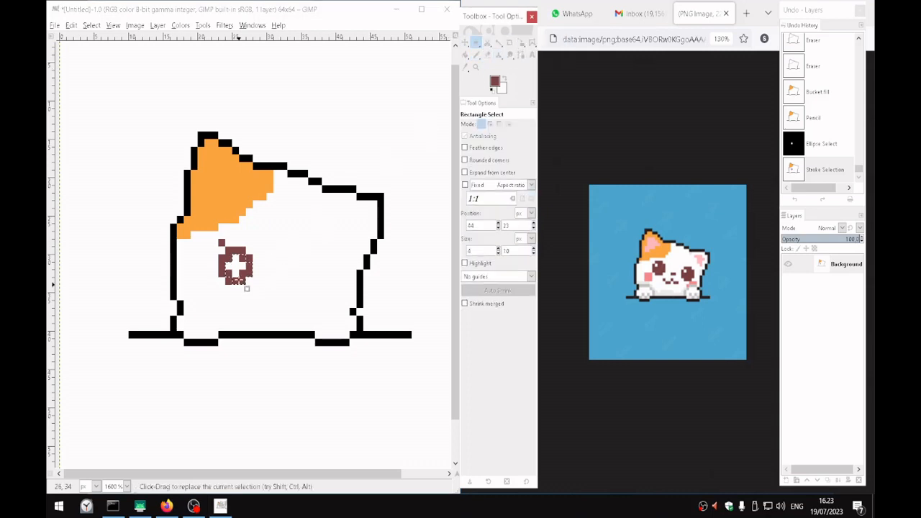
key(shift+e)
click(229, 241)
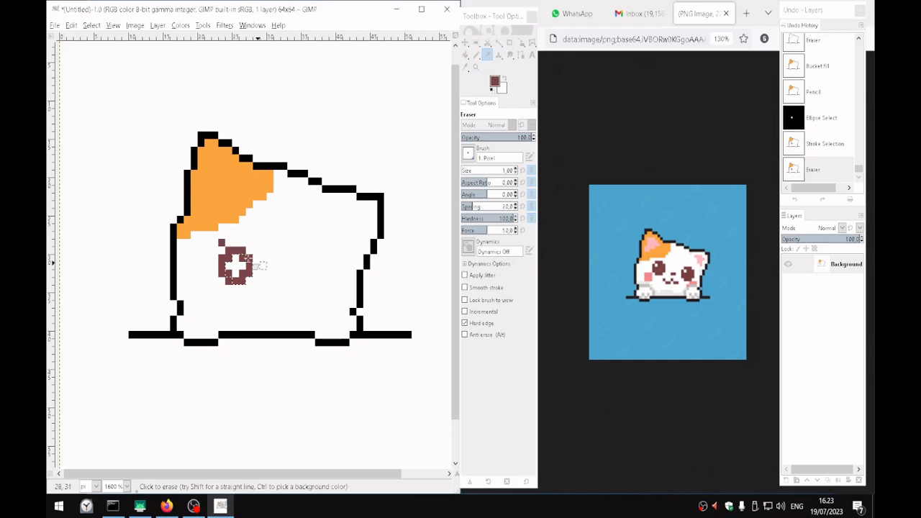
click(229, 240)
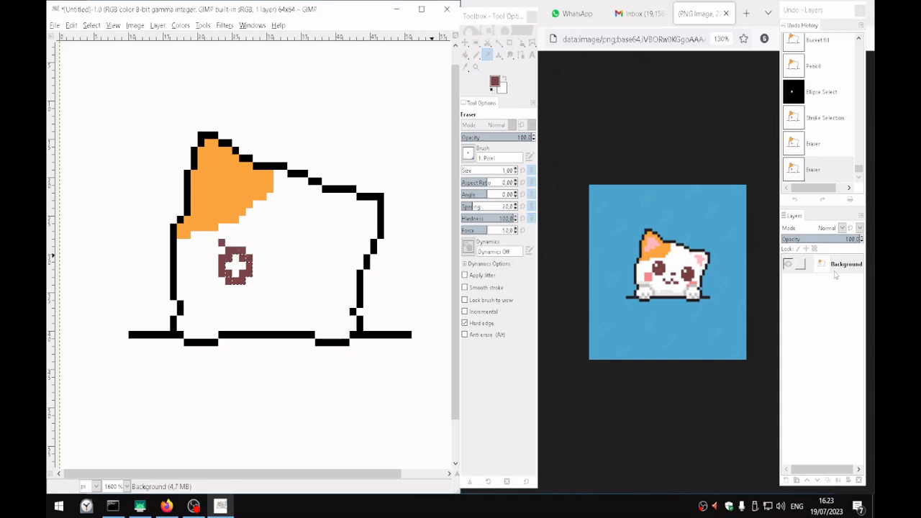
key(ctrl+z)
key(ctrl+shift+a)
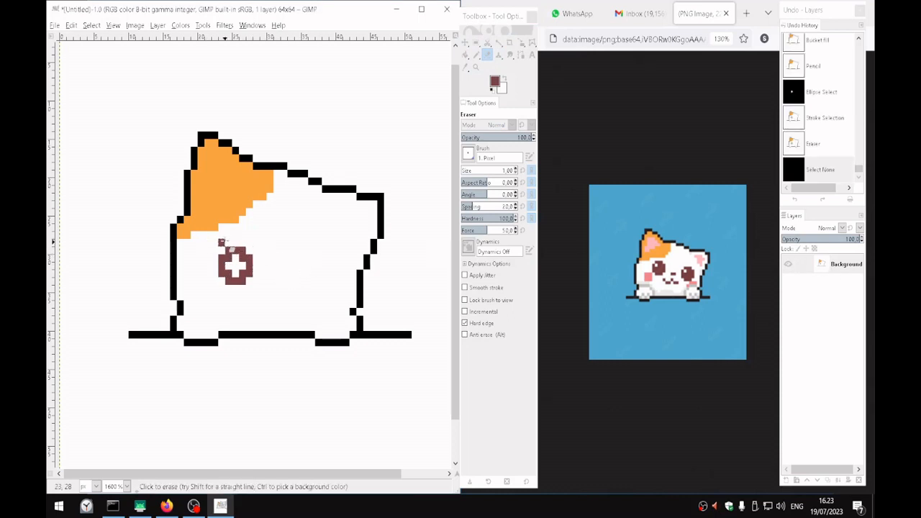
click(198, 236)
Cut the 5 x 5 px brown ring, paste it one pixel left and two pixels up, and anchor it below the orange patch
key(r)
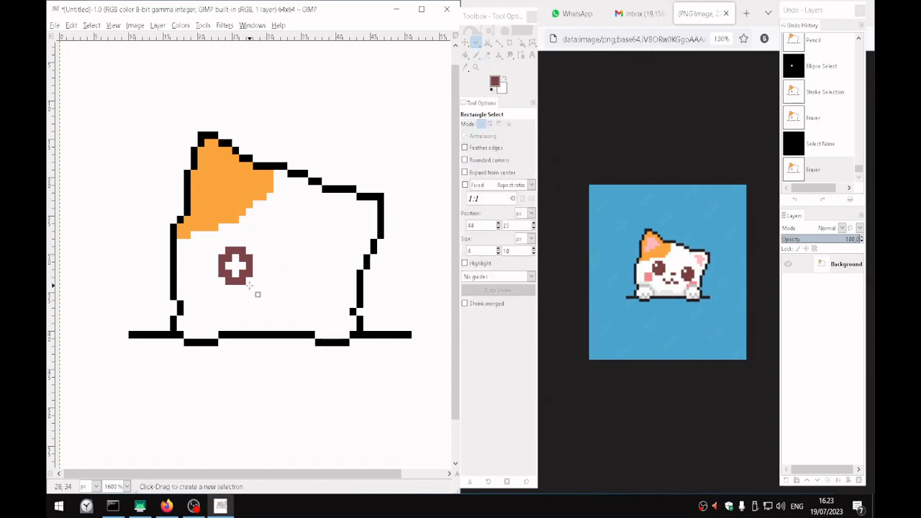
click(253, 287)
drag(254, 286, 228, 249)
key(ctrl+x)
key(ctrl+v)
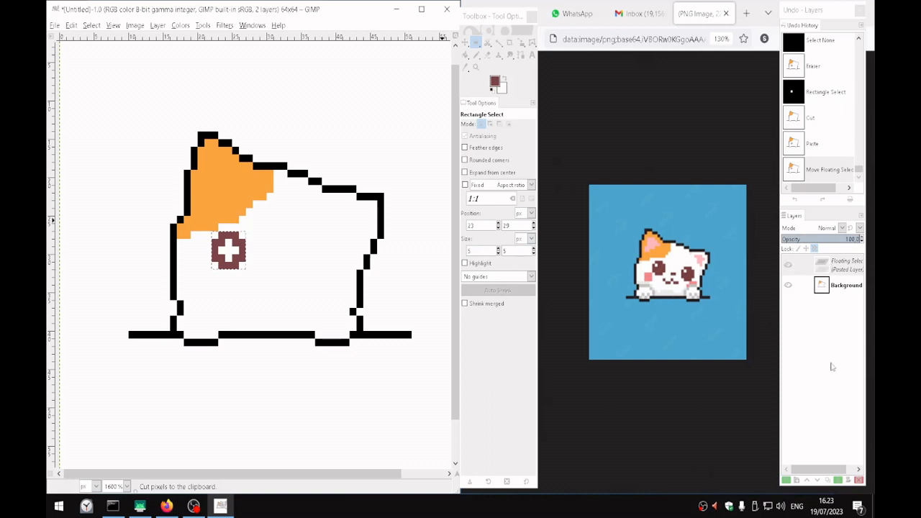
click(839, 480)
Erase the orange pixel just above the left eye and pencil the ring's hollow centre in solid brown
key(shift+e)
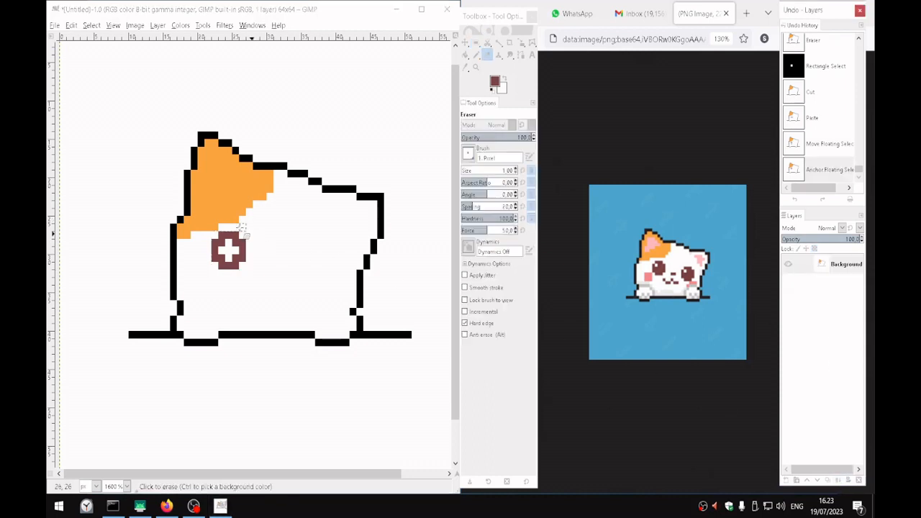
click(231, 239)
key(n)
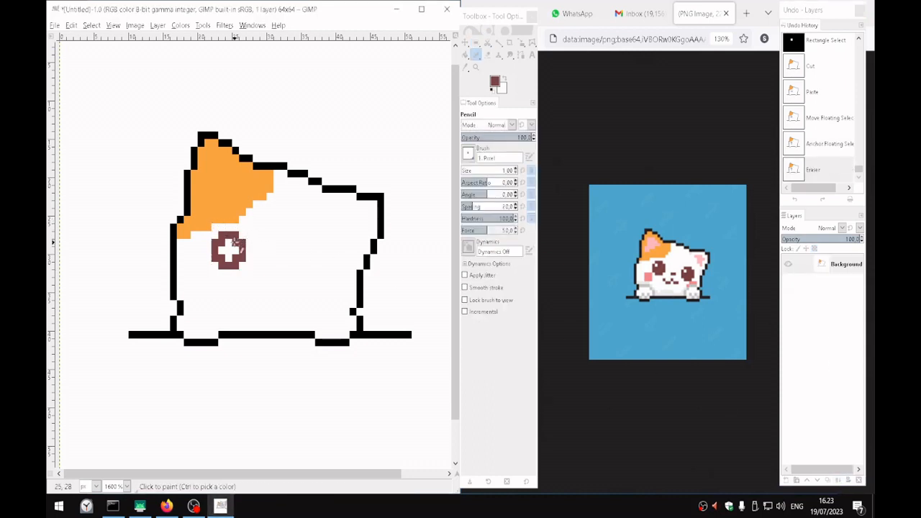
drag(231, 243, 235, 256)
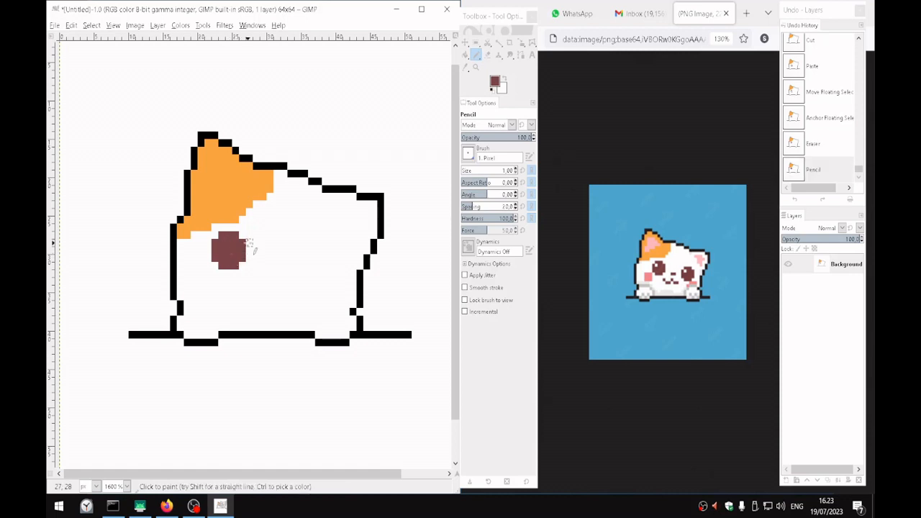
Pick the canvas's white as the foreground colour and pencil one highlight pixel in the upper-left part of the left eye
ctrl+click(261, 234)
click(221, 242)
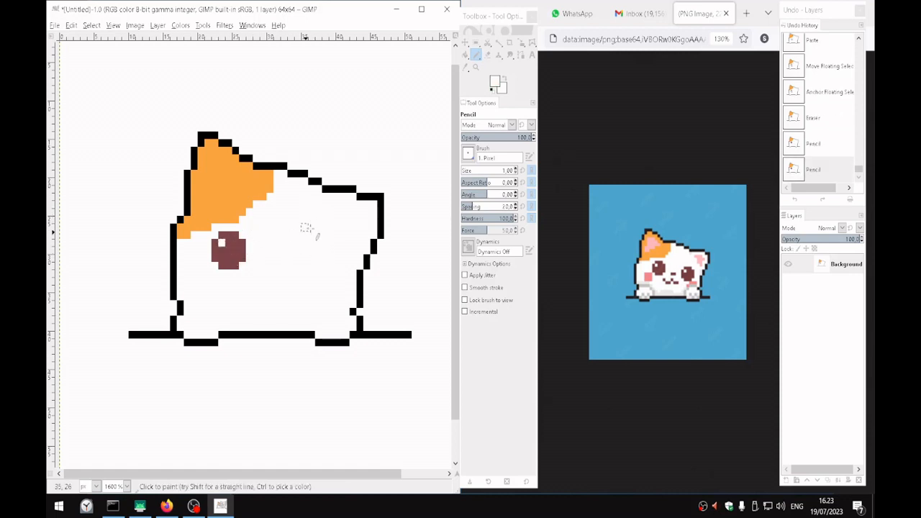
scroll(302, 228, down, 3)
scroll(309, 258, up, 2)
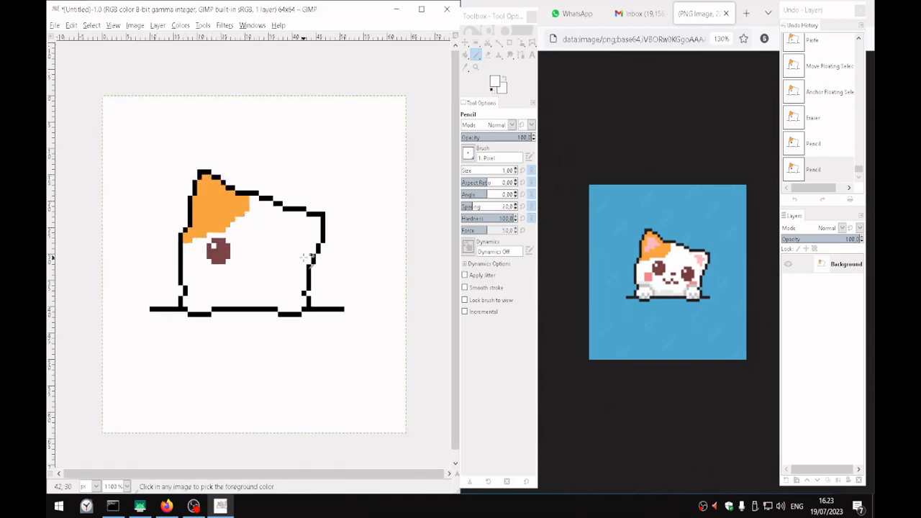
Copy the 5 x 5 px left eye at position 22, 27, paste it as the right eye slightly lower on the face, and anchor it
key(r)
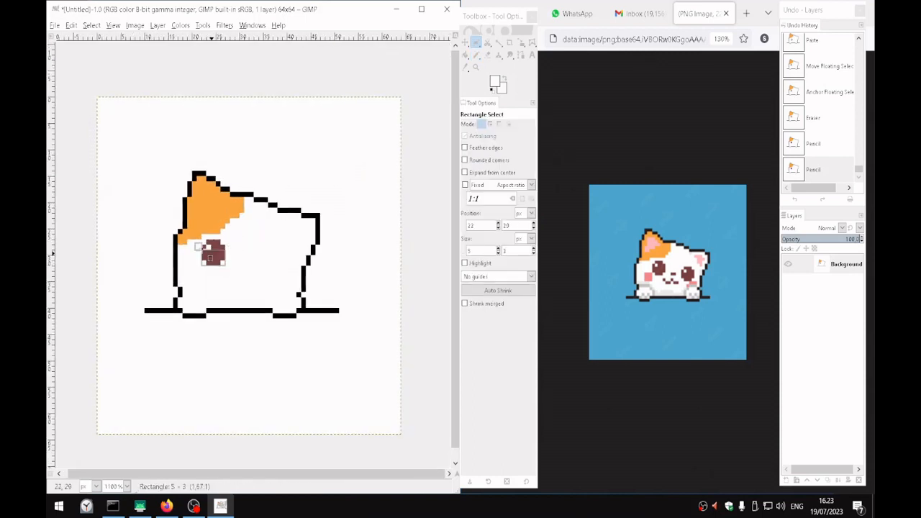
drag(203, 241, 225, 265)
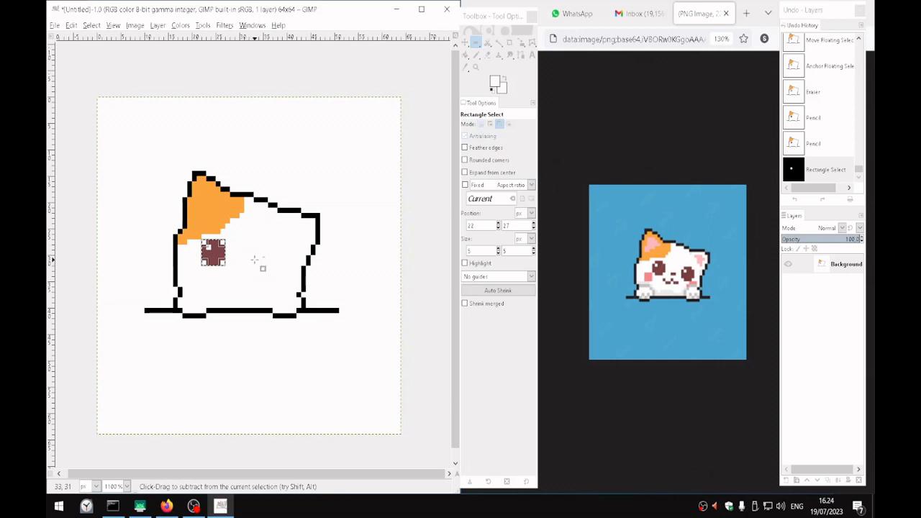
key(ctrl+c)
key(ctrl+v)
drag(220, 259, 279, 263)
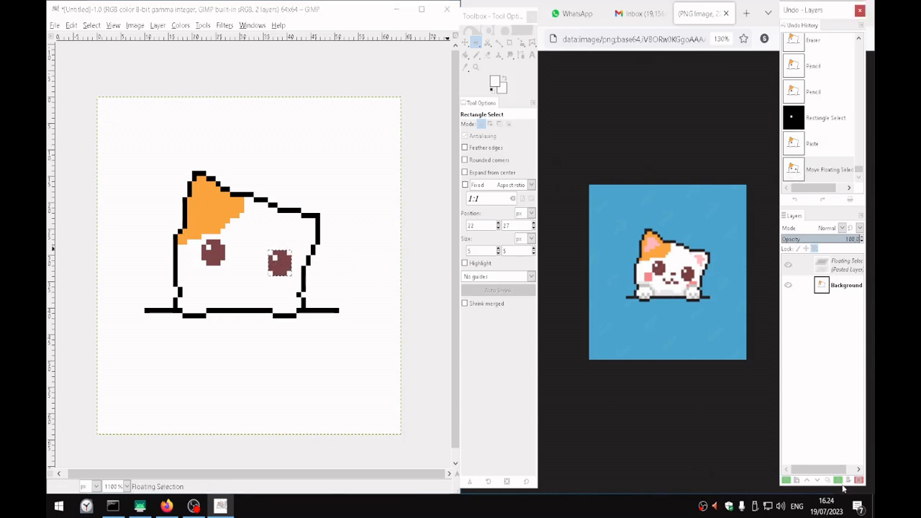
click(841, 481)
scroll(268, 244, up, 2)
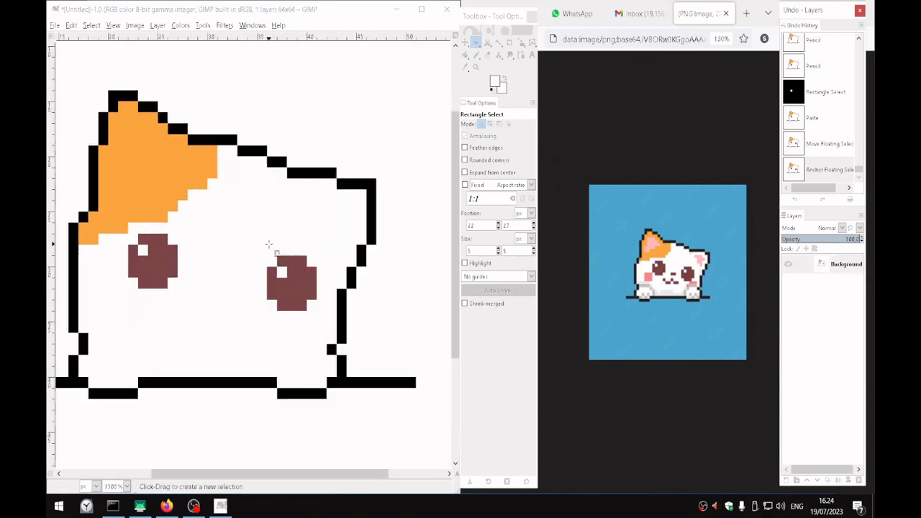
scroll(267, 245, down, 1)
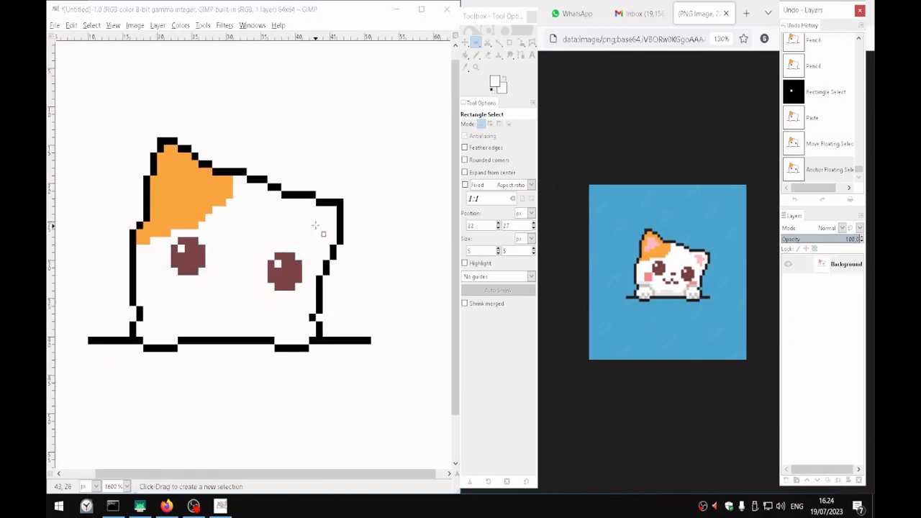
Sample pink ffbbbc from the reference cat's right ear as the foreground colour
click(500, 86)
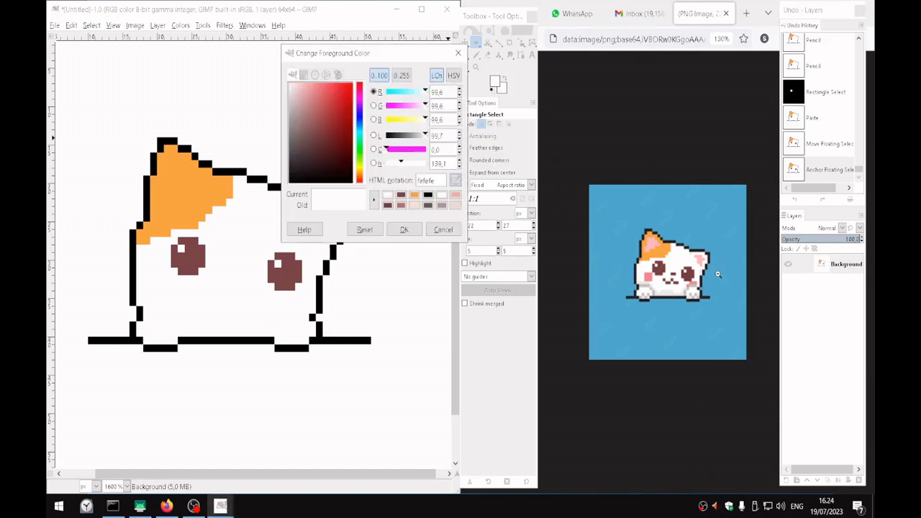
click(701, 257)
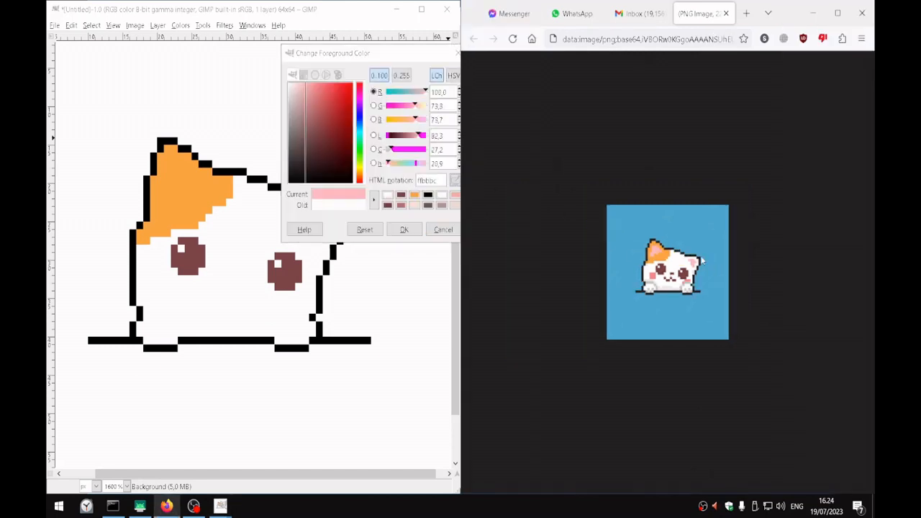
click(404, 230)
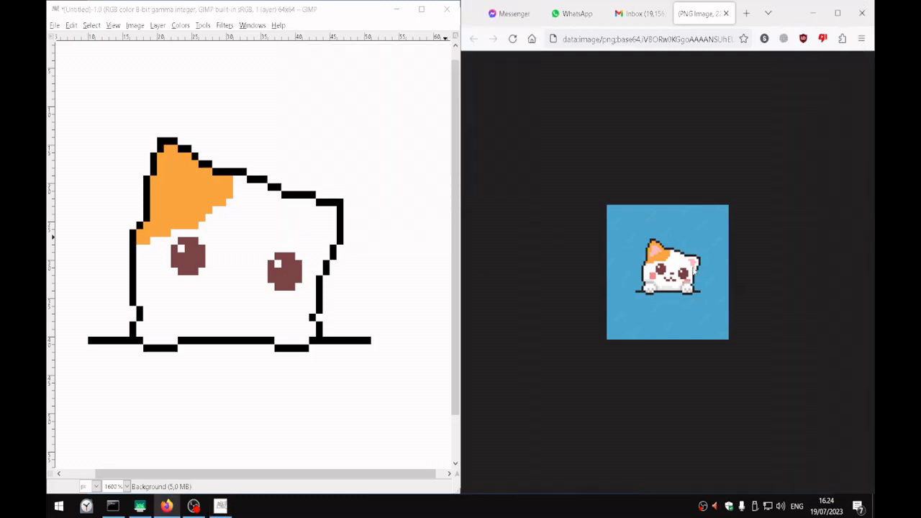
Pencil the pink inner patch of the right ear, 4 px wide along its top row, tapering downward inside the outline's corner
ctrl+scroll(698, 267, up, 4)
ctrl+scroll(698, 268, up, 1)
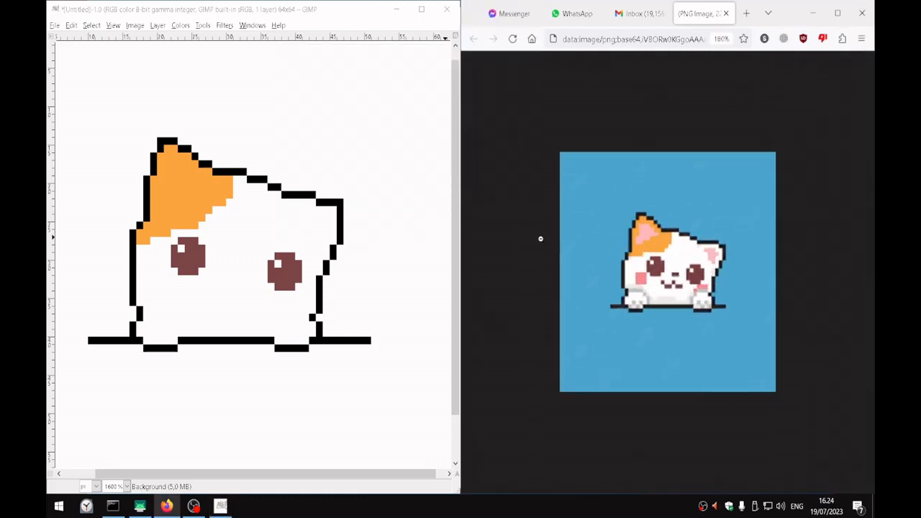
click(293, 215)
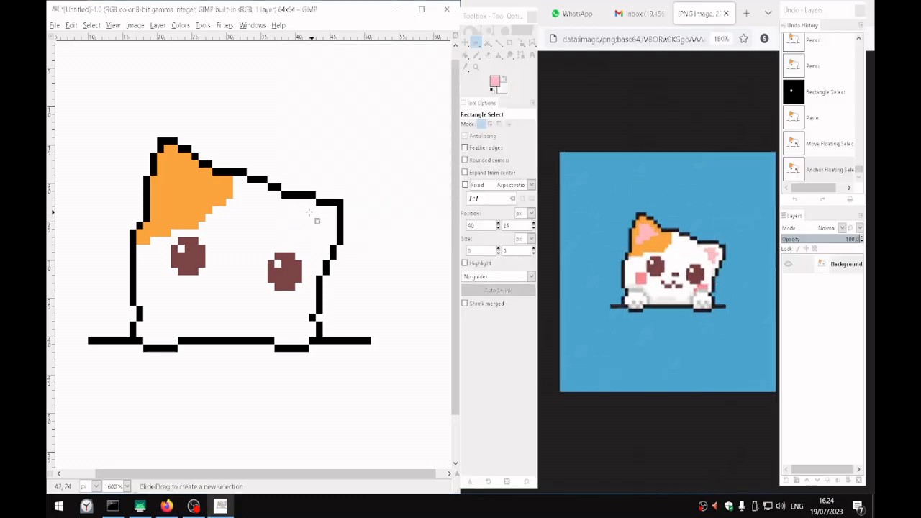
key(n)
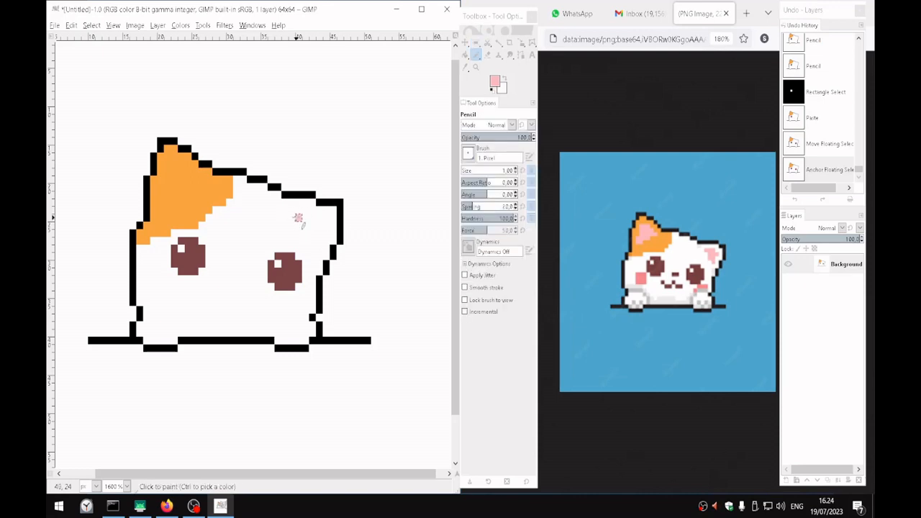
click(298, 217)
shift+click(320, 218)
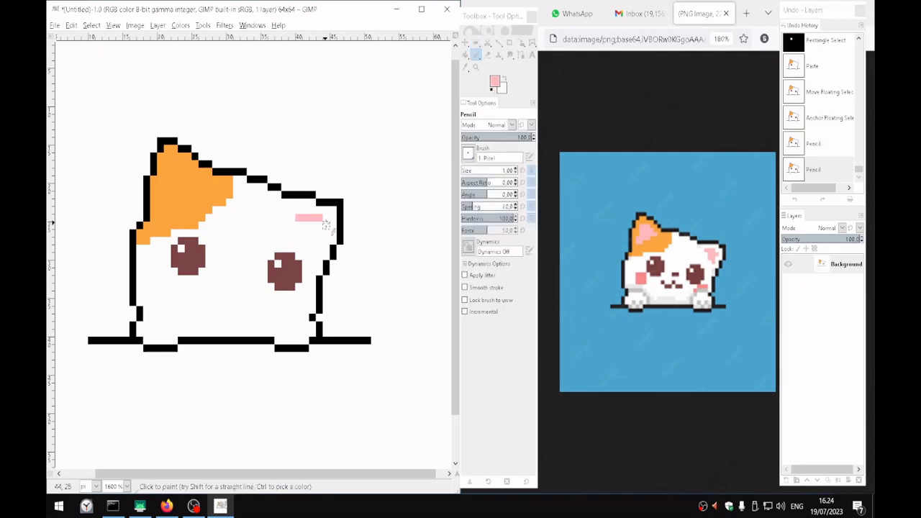
mouse_move(307, 227)
mouse_down()
mouse_move(322, 246)
mouse_move(329, 234)
mouse_up()
click(312, 225)
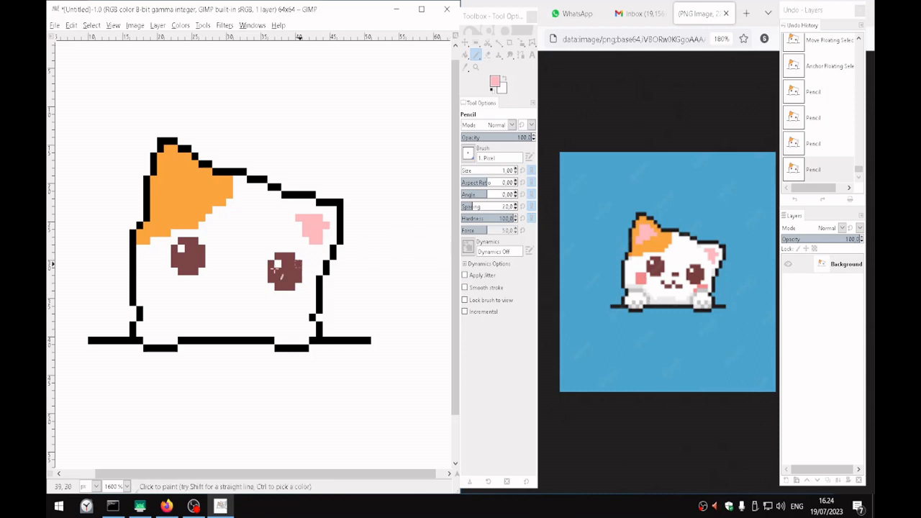
Sample the right eye's brown as the foreground colour and pencil a horizontal nose line 4 px wide between the eyes
ctrl+click(285, 273)
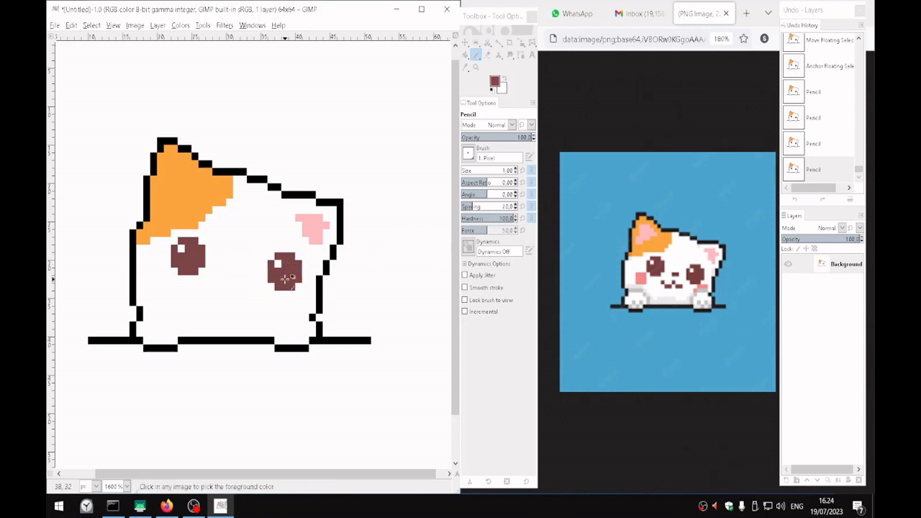
click(229, 279)
drag(242, 279, 236, 280)
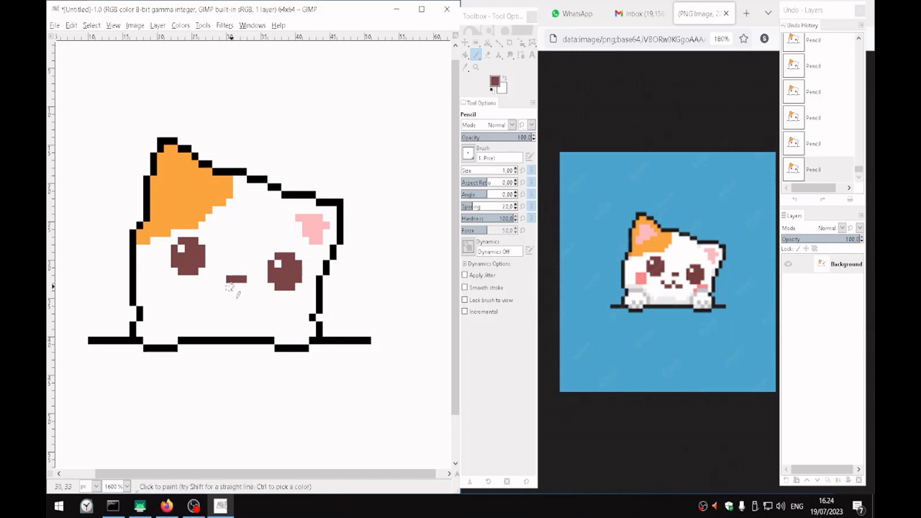
click(222, 280)
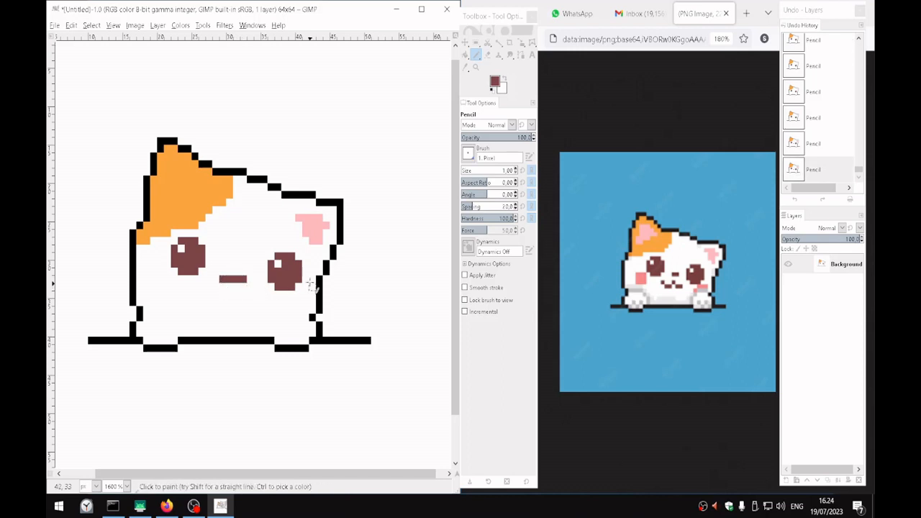
Pencil the brown mouth below the nose as two 3 px horizontal strokes, with single raised pixels at the left corner and centre
click(202, 294)
click(229, 294)
click(208, 302)
shift+click(225, 303)
click(236, 302)
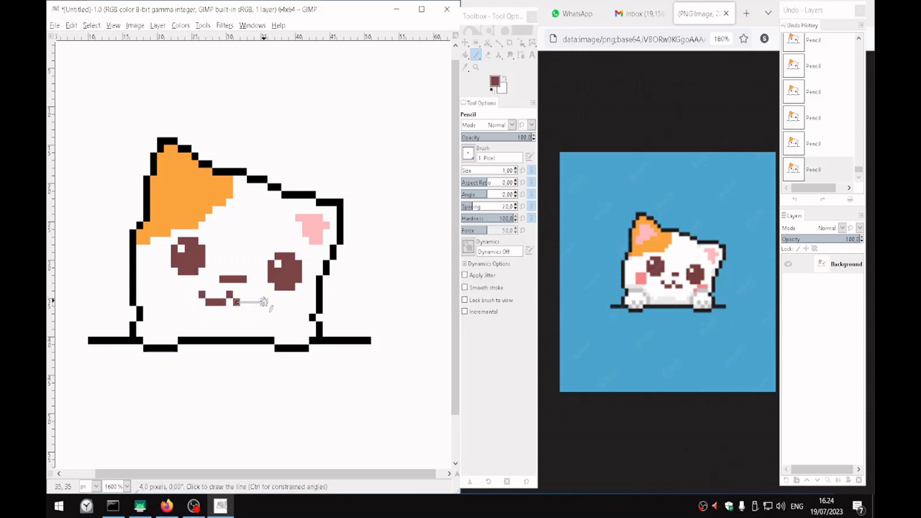
shift+click(249, 303)
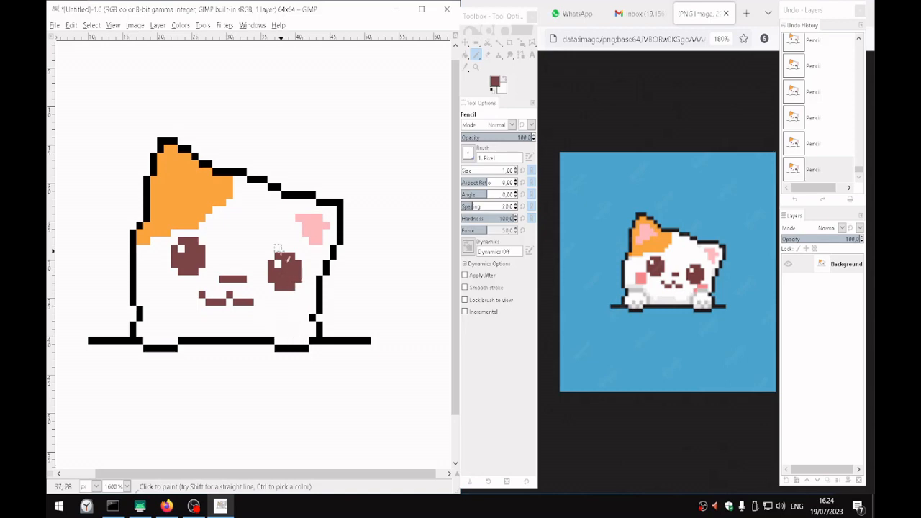
scroll(281, 250, down, 3)
scroll(294, 272, up, 2)
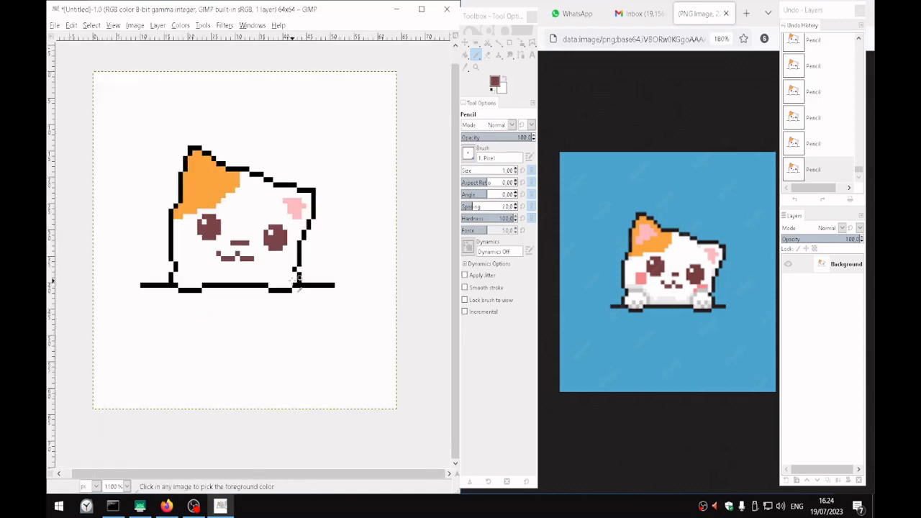
scroll(269, 243, down, 1)
scroll(237, 230, up, 4)
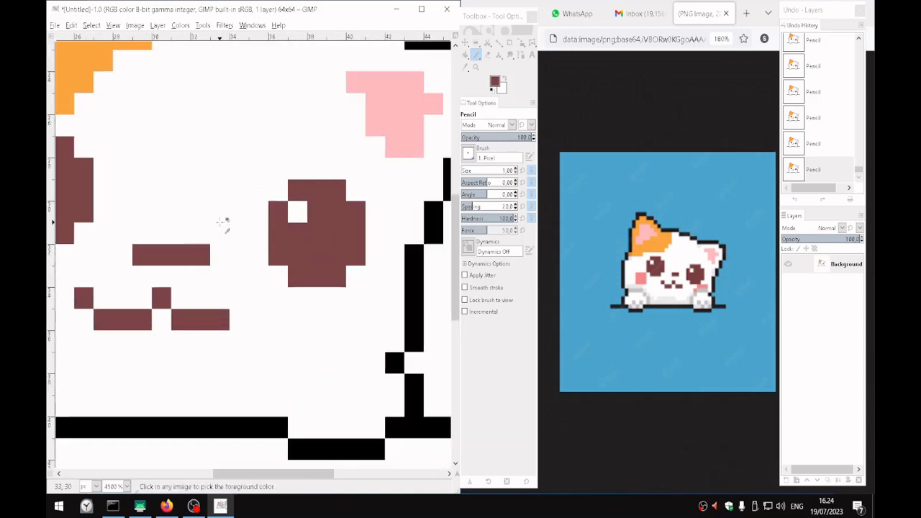
scroll(248, 244, down, 3)
drag(223, 208, 291, 240)
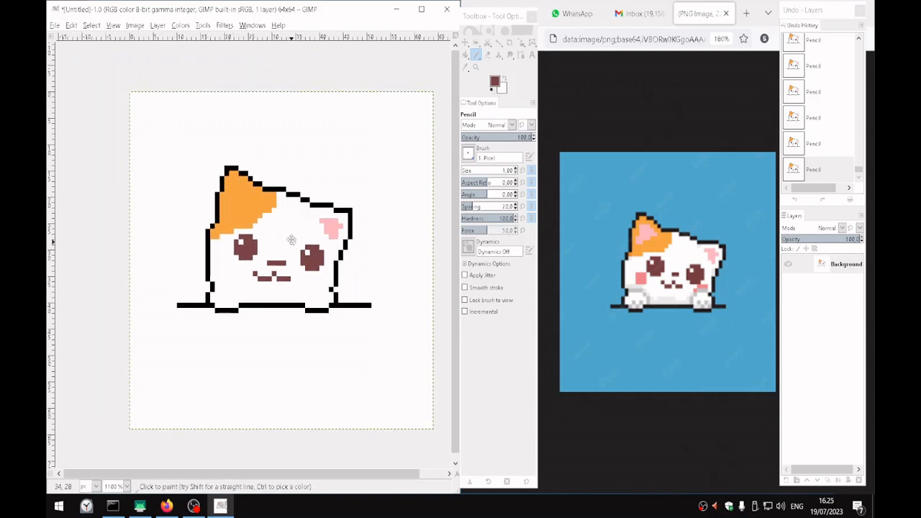
scroll(319, 244, up, 1)
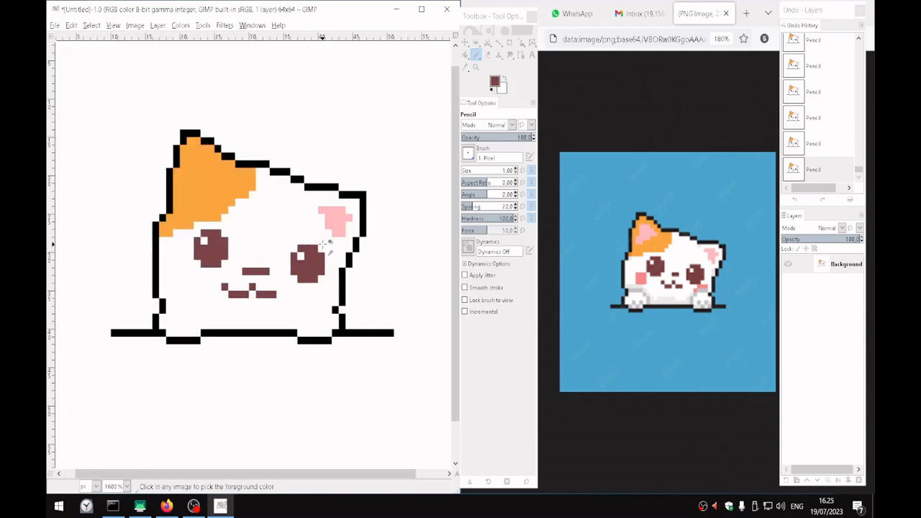
Sample pink f78b8b from the reference cat's left cheek as the foreground colour
click(496, 82)
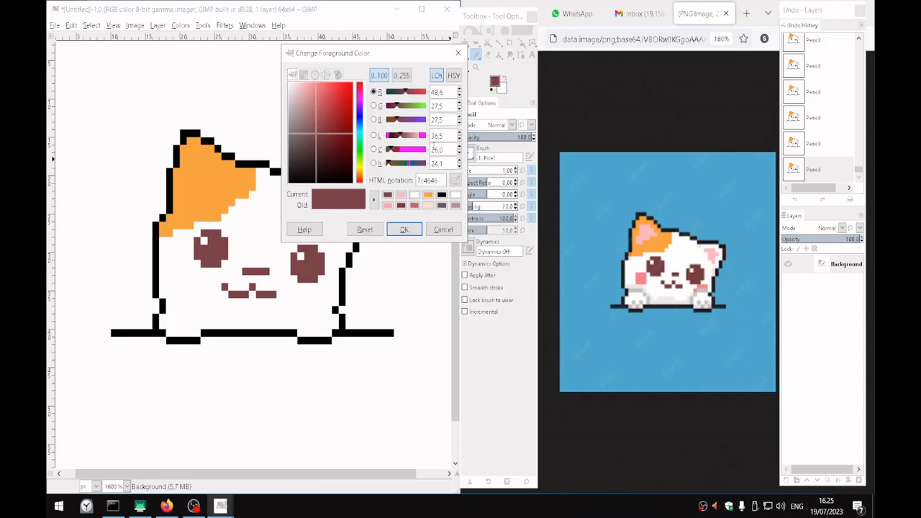
click(643, 276)
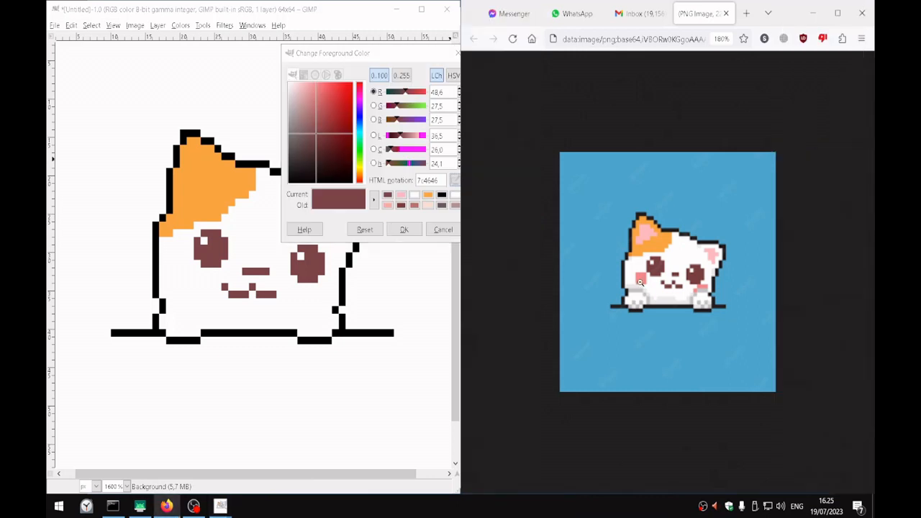
scroll(644, 243, up, 4)
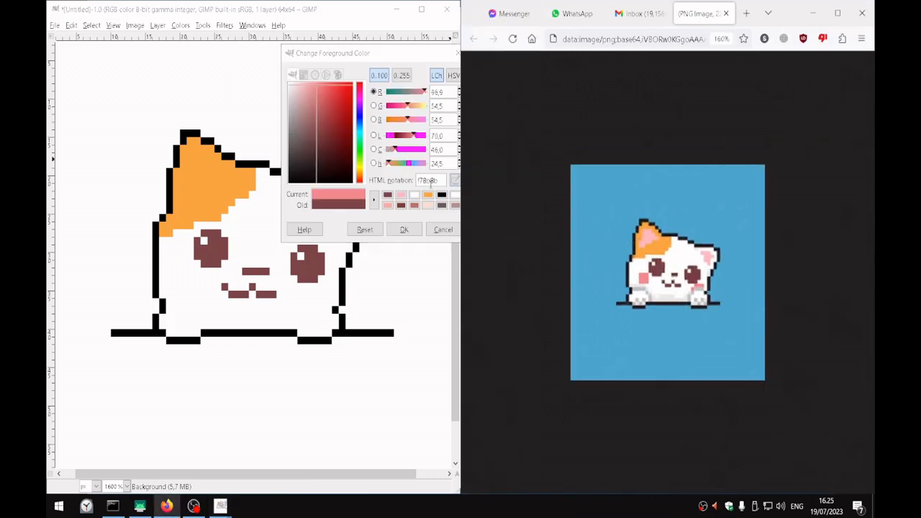
click(403, 229)
scroll(625, 283, up, 2)
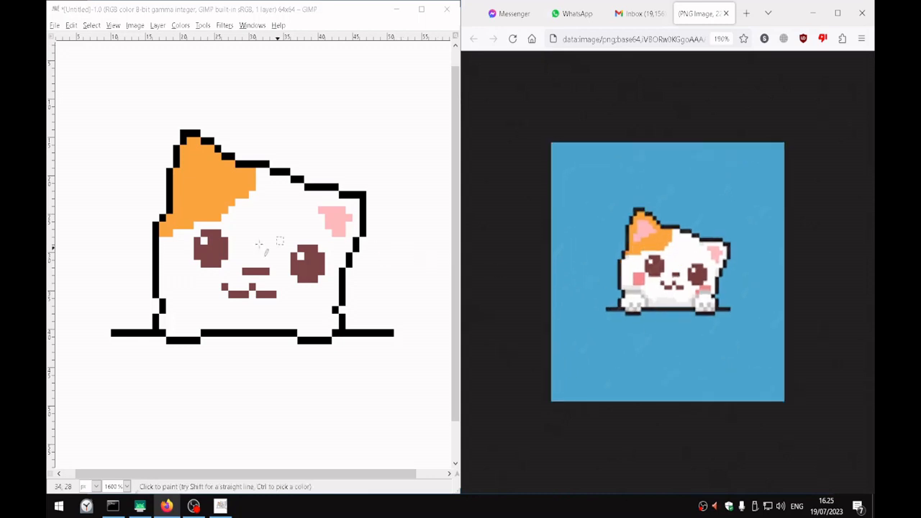
Pencil a filled 3 x 3 px pink cheek below the left eye, near the outline, and tidy it with the Eraser
mouse_move(177, 265)
mouse_down()
mouse_move(190, 294)
mouse_move(185, 272)
mouse_move(177, 287)
mouse_move(190, 287)
mouse_move(176, 286)
mouse_up()
click(190, 264)
key(shift+e)
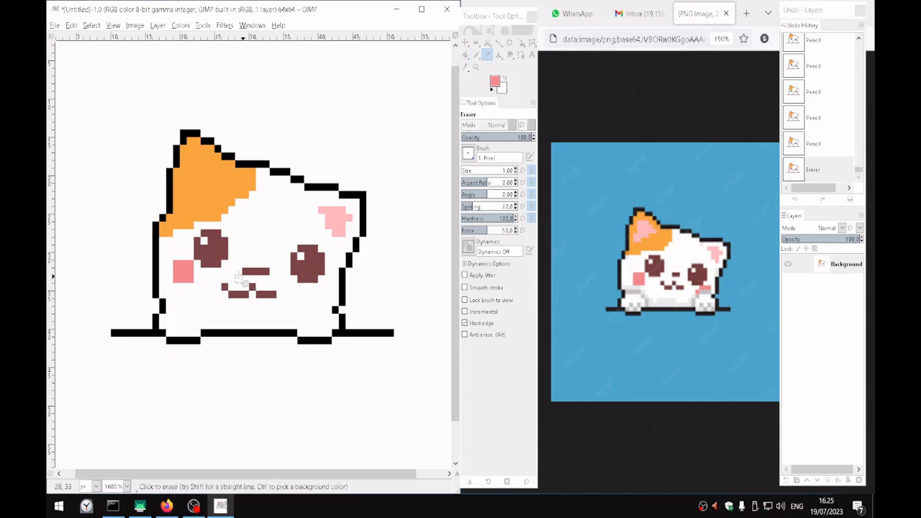
Return to the Pencil tool and set the foreground colour to the light grey bcacac
key(n)
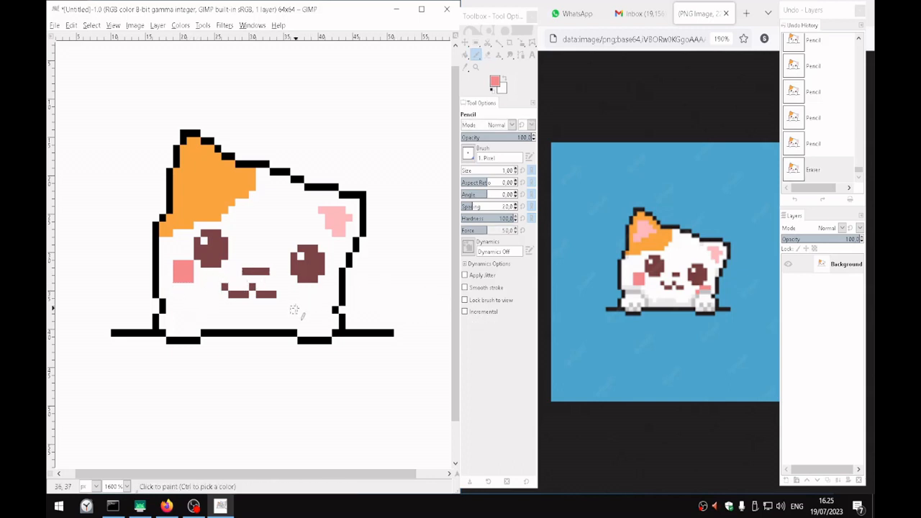
ctrl+click(343, 288)
click(495, 81)
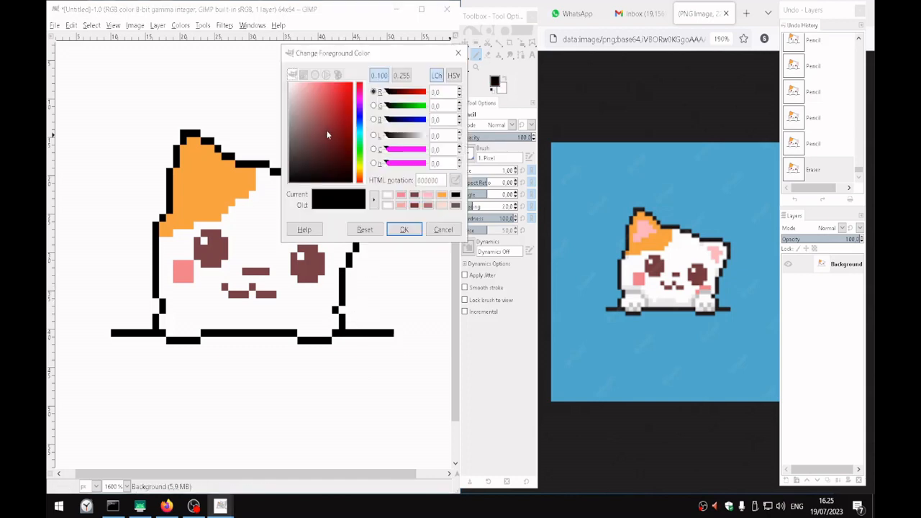
drag(326, 130, 293, 108)
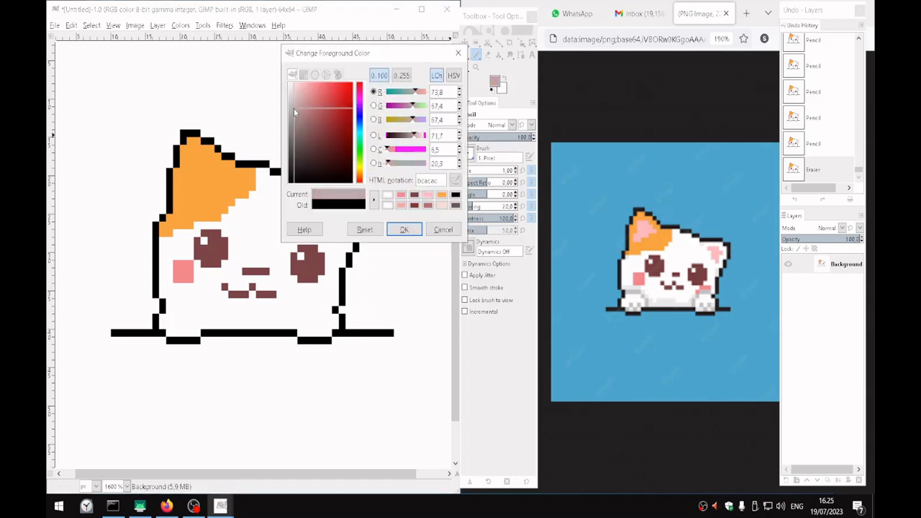
click(405, 231)
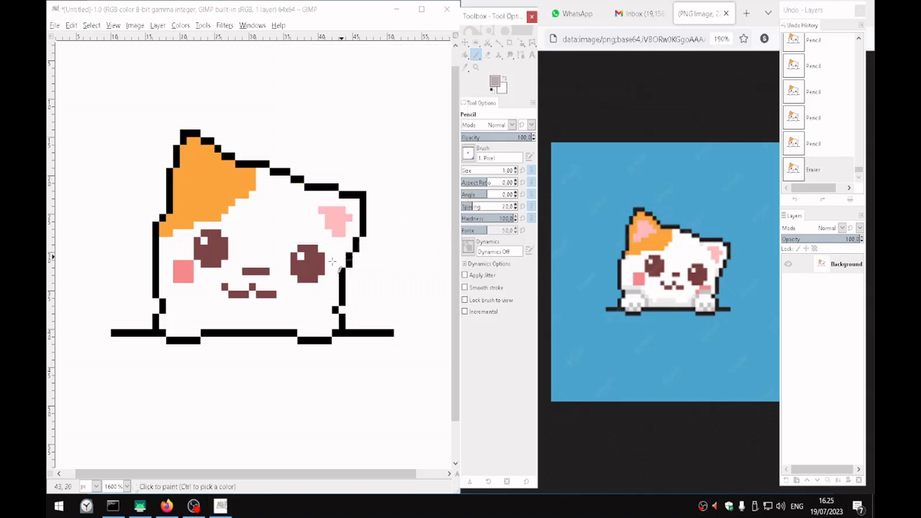
Pencil the left paw's grey outline with a 4 px top row stepping down on its inner side to the black ground line
click(170, 303)
click(197, 309)
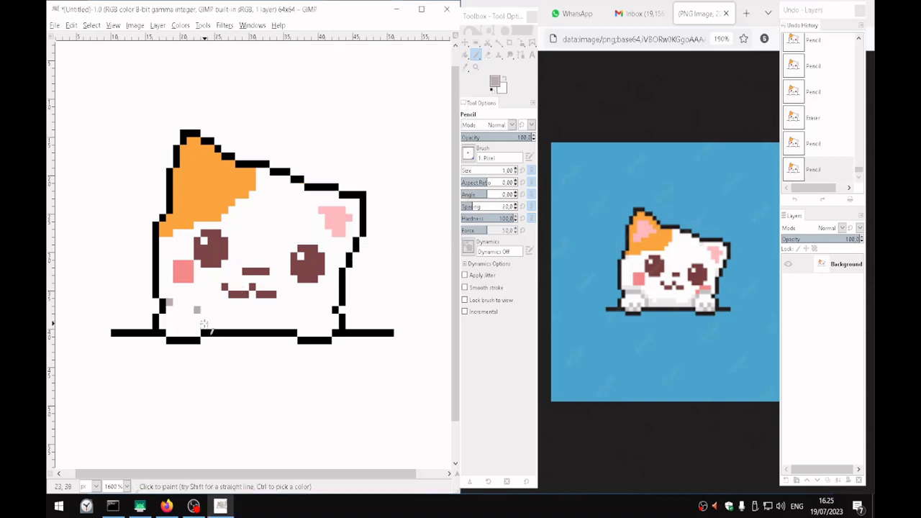
drag(204, 325, 203, 317)
click(190, 303)
shift+click(176, 303)
Pencil the right paw's grey outline as a mirror of the left, with a 4 px top row and a stepped inner side
click(328, 302)
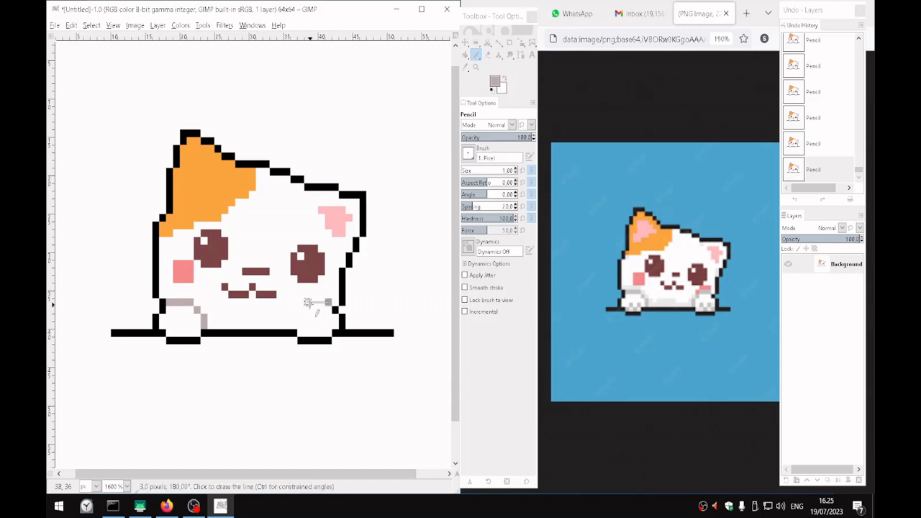
shift+click(308, 302)
click(300, 311)
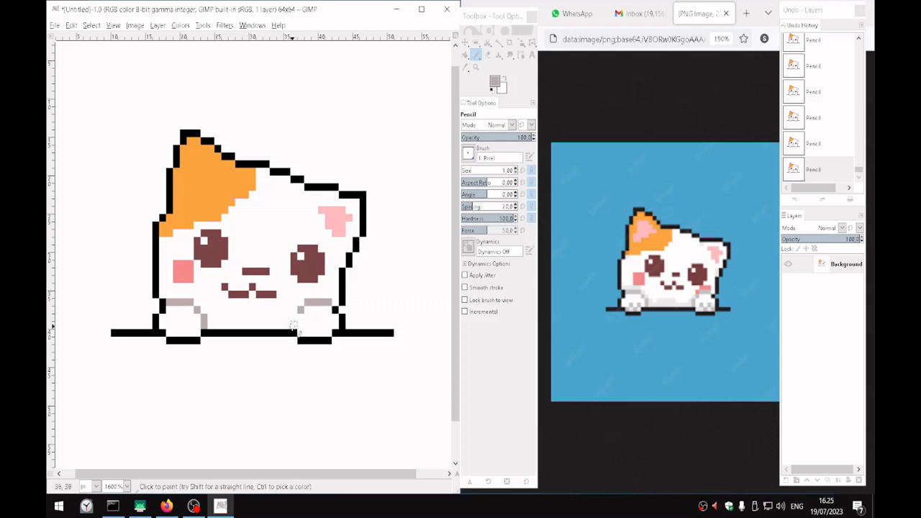
click(294, 326)
click(293, 318)
Pencil three single grey toe pixels in a V shape on the right paw and on the left paw
click(307, 326)
click(322, 326)
click(314, 332)
click(177, 326)
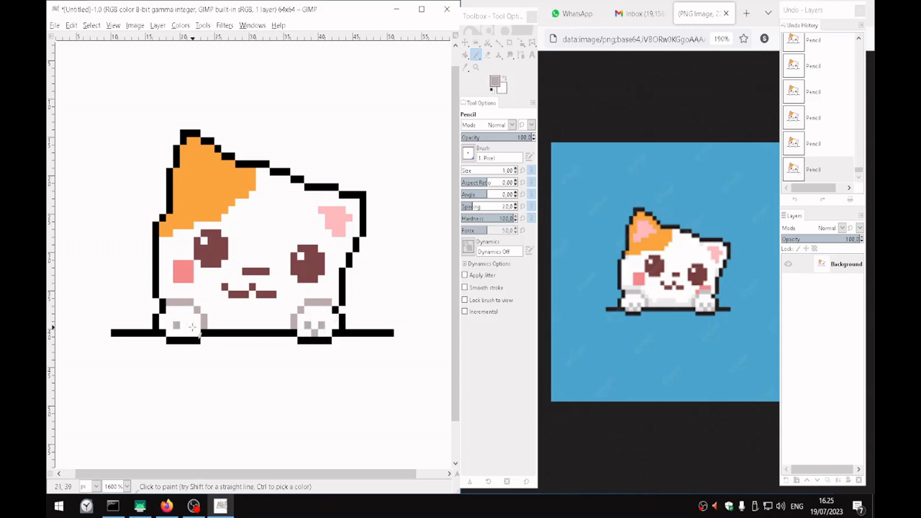
click(190, 326)
click(184, 332)
Start saving the image under a new name and choose the Characters folder inside game-assets as the location
scroll(326, 278, up, 1)
scroll(326, 278, down, 1)
scroll(327, 278, down, 4)
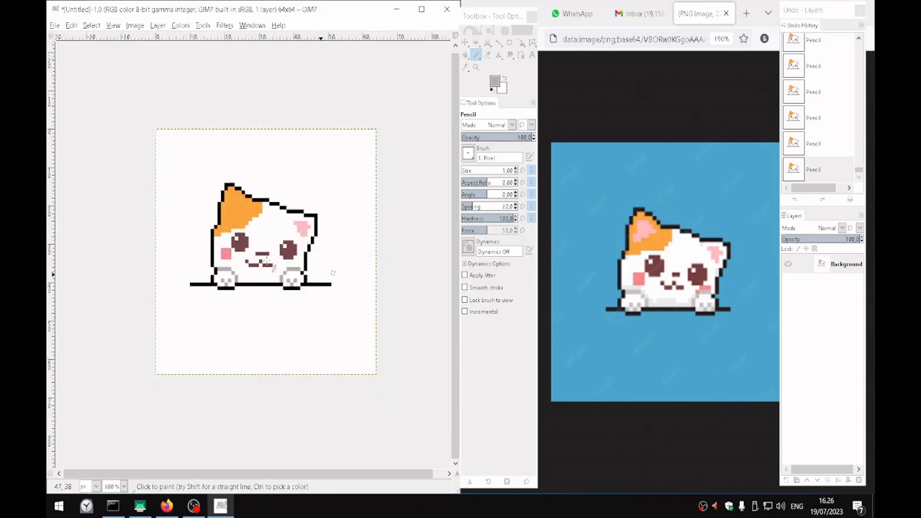
click(54, 26)
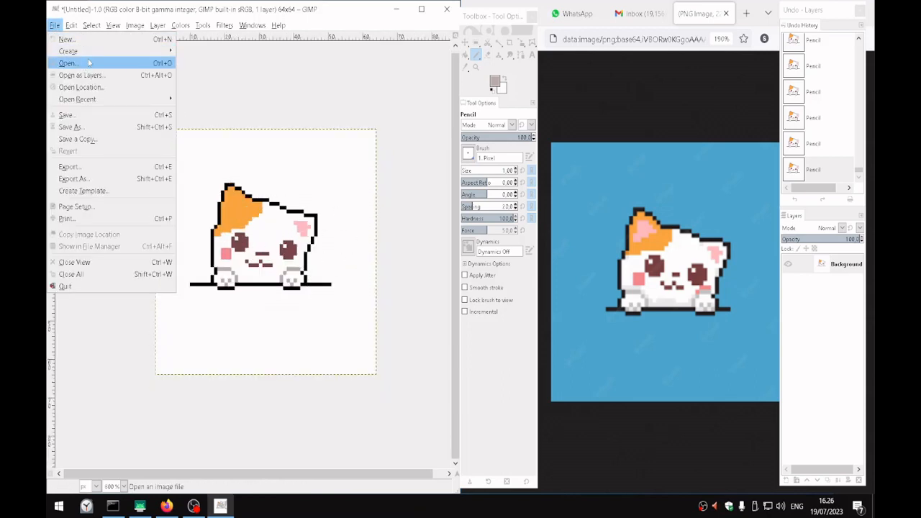
click(100, 127)
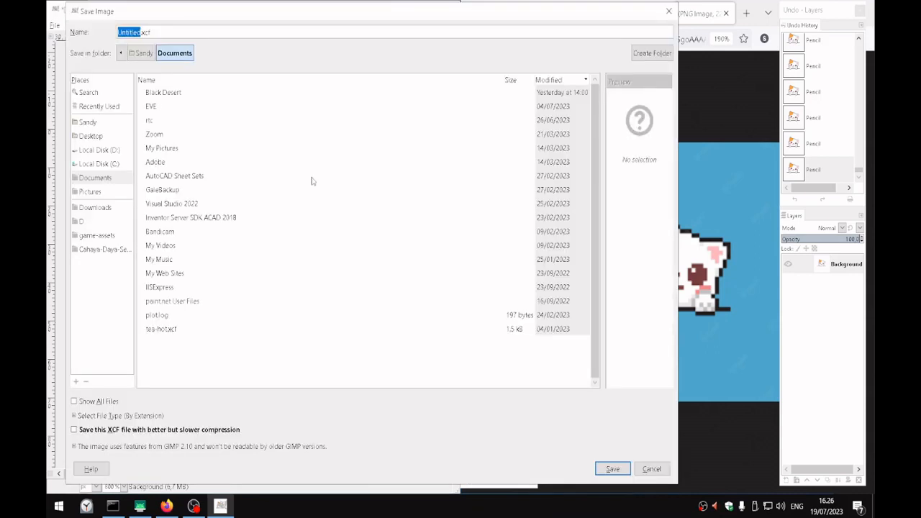
click(110, 236)
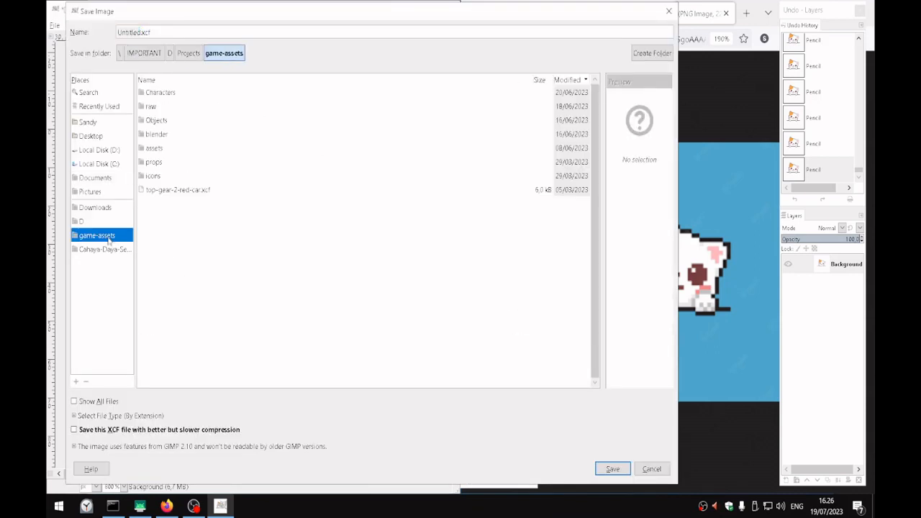
click(148, 106)
double_click(153, 147)
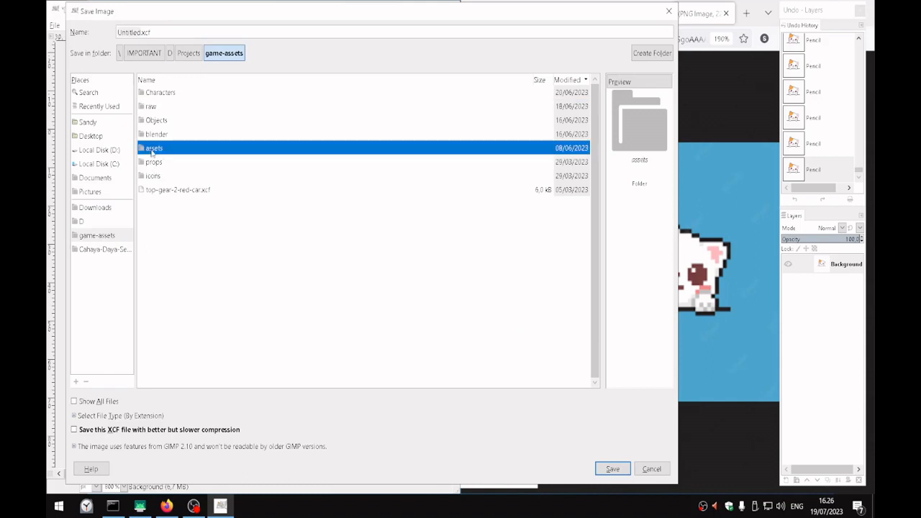
click(110, 236)
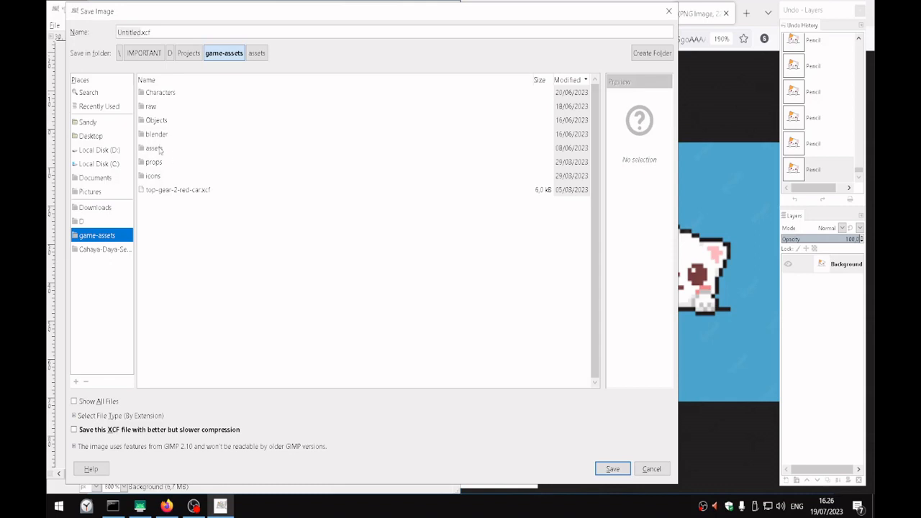
double_click(159, 94)
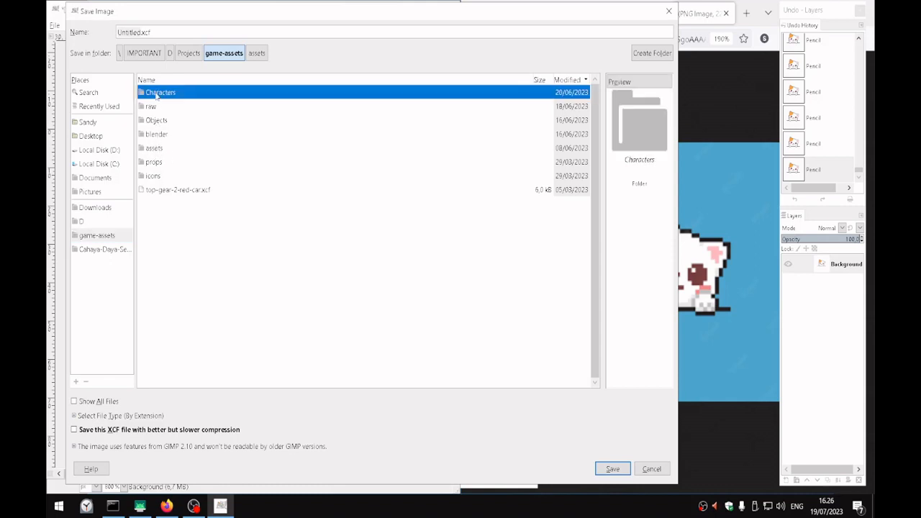
Name the file cute_cat.xcf and save it
click(247, 32)
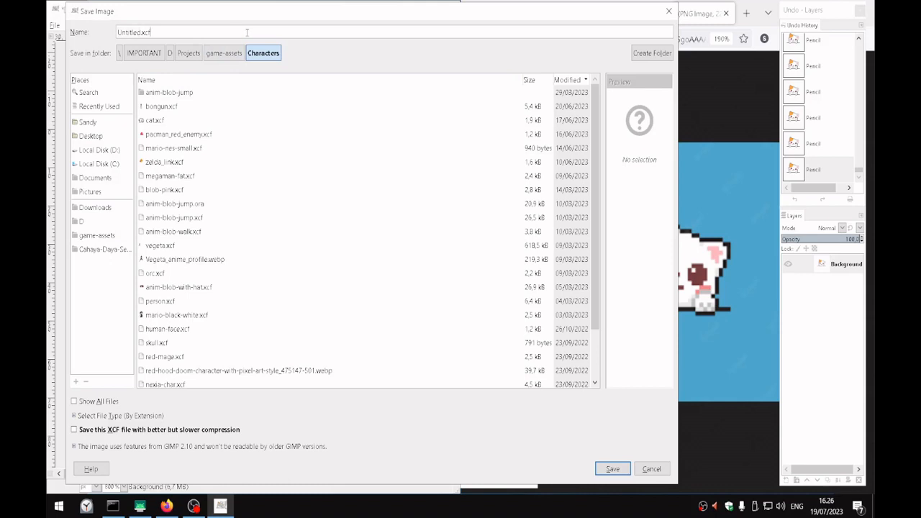
key(shift+Home)
text(cu)
click(618, 468)
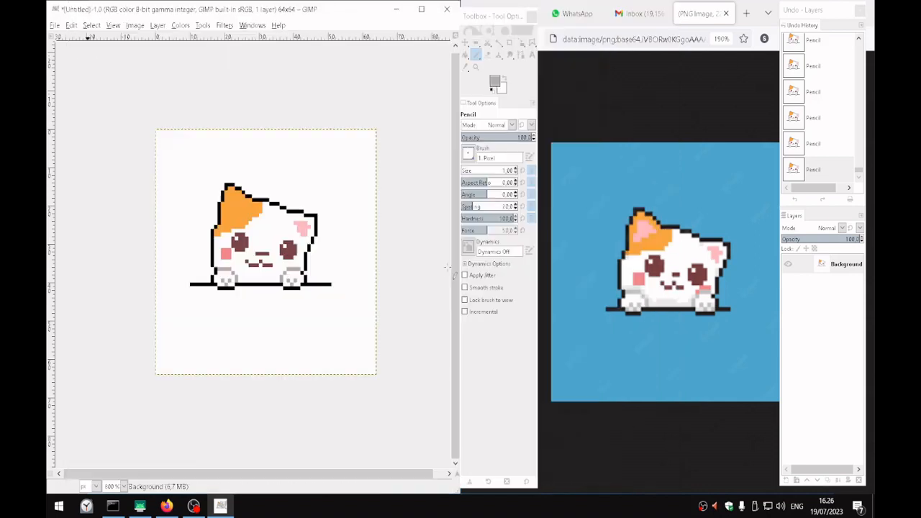
scroll(319, 234, down, 4)
scroll(335, 245, up, 3)
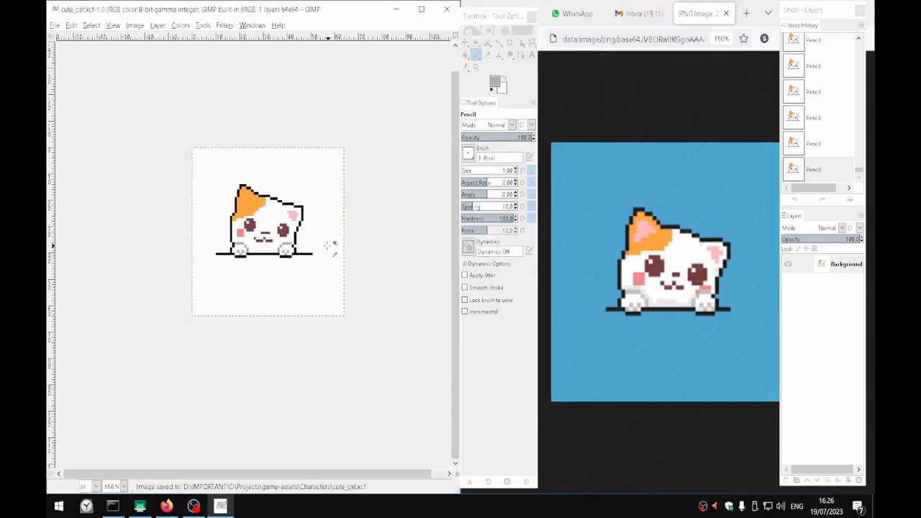